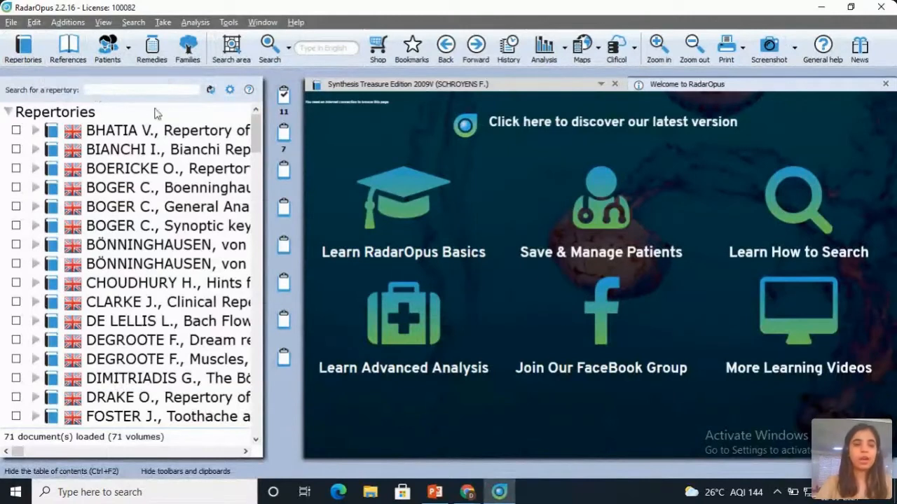
Step: Find the Synthesis repertory by searching for "syn" and open it at the start of the MIND chapter
left_click(123, 92)
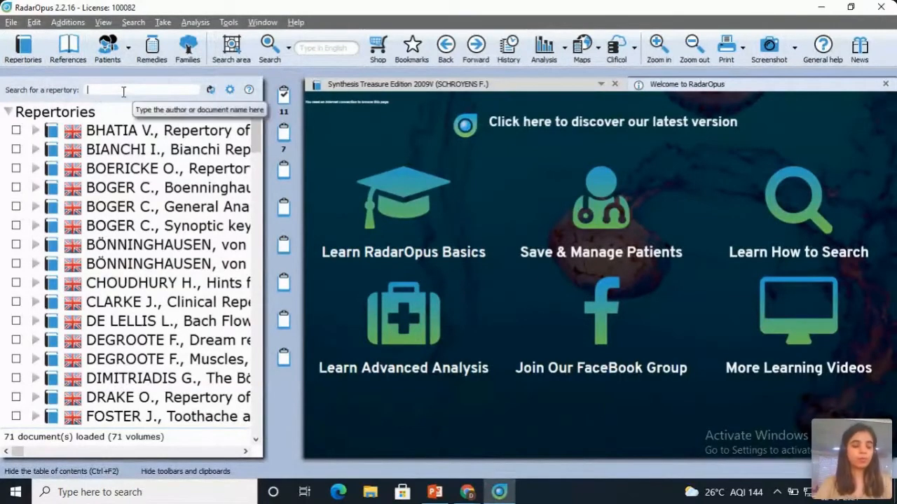
type("syn")
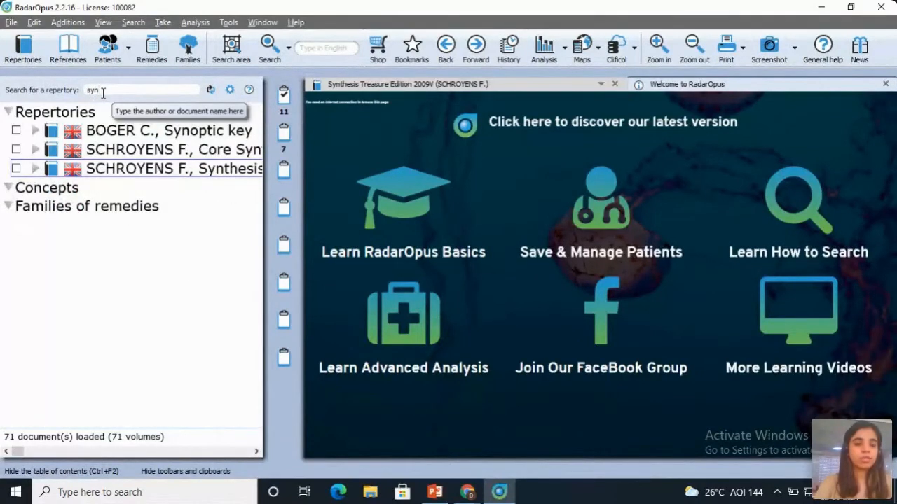
double_click(128, 175)
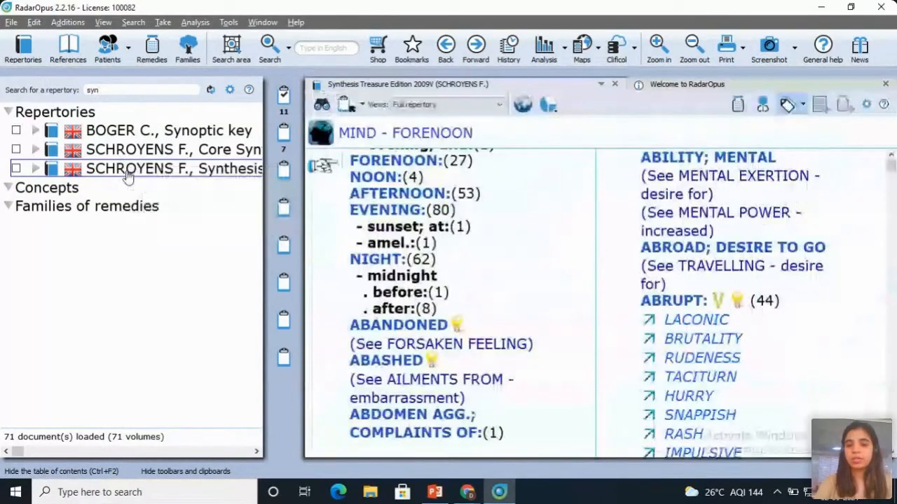
scroll(515, 239, "up", 2)
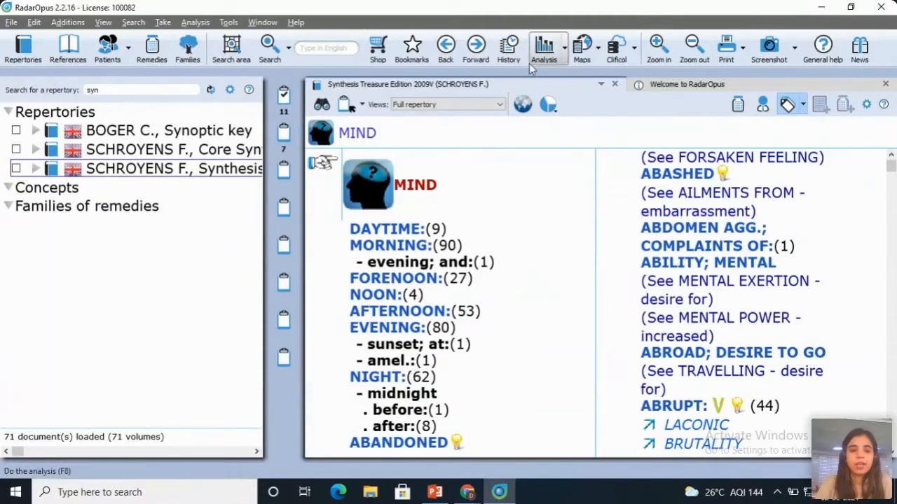
Step: Open the rubric navigation window and go to the ITCHING rubric in the SKIN chapter
left_click(323, 105)
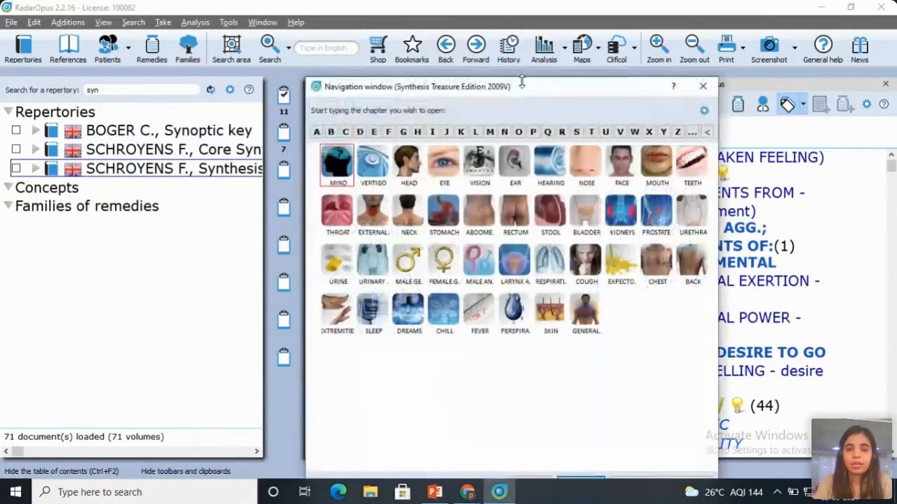
left_click_drag(529, 94, 541, 71)
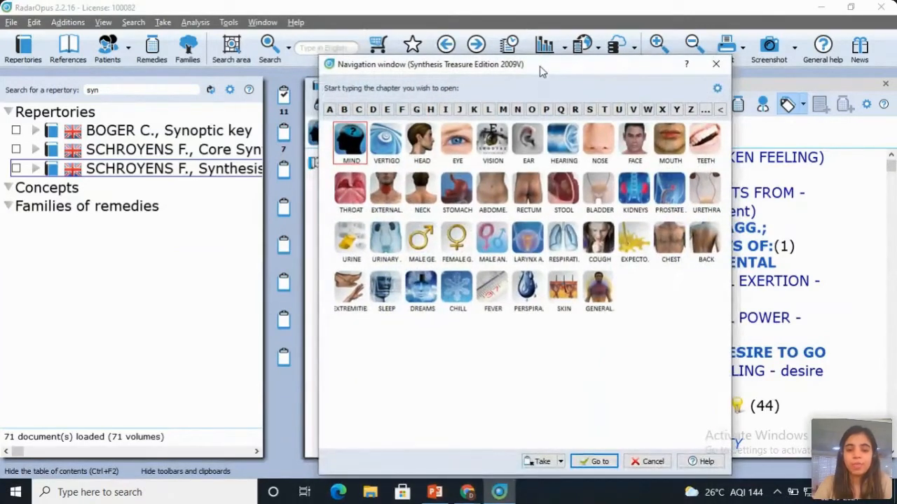
left_click(569, 301)
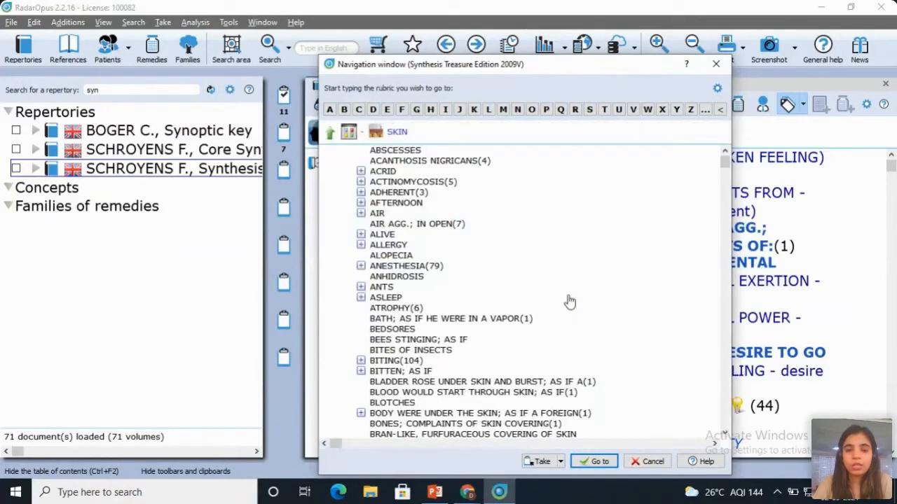
left_click(445, 111)
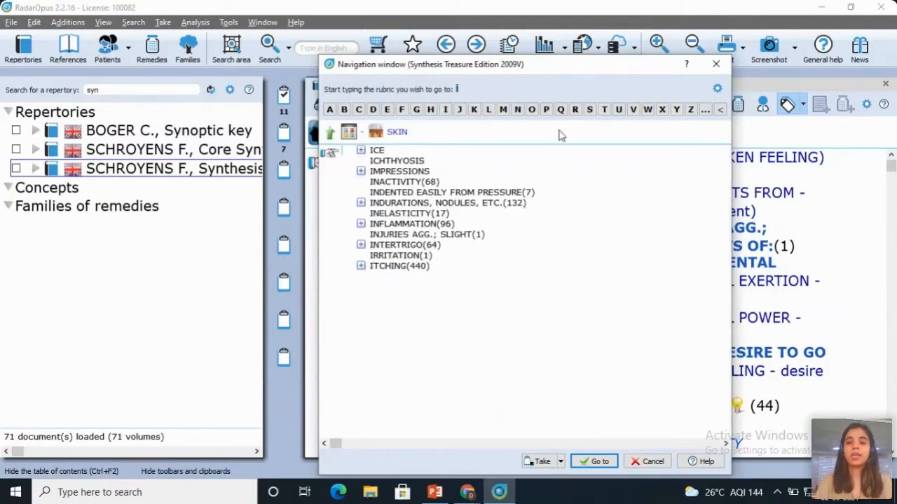
left_click(604, 110)
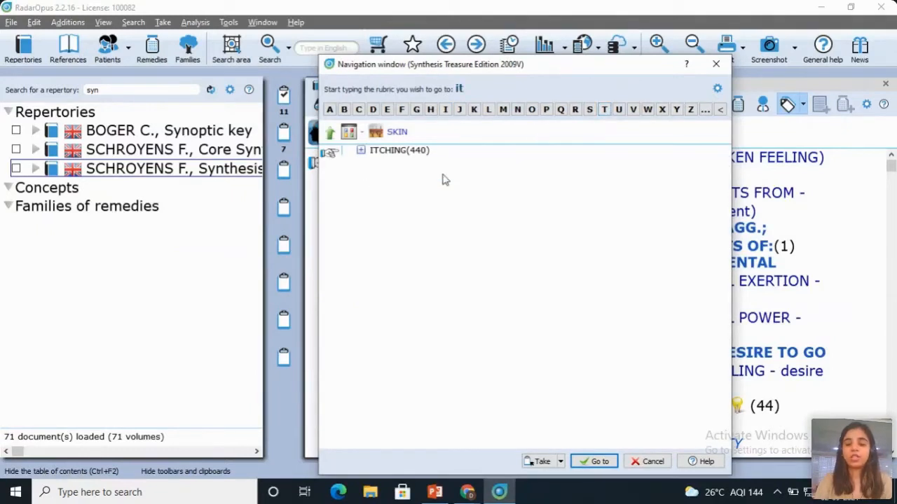
left_click(596, 463)
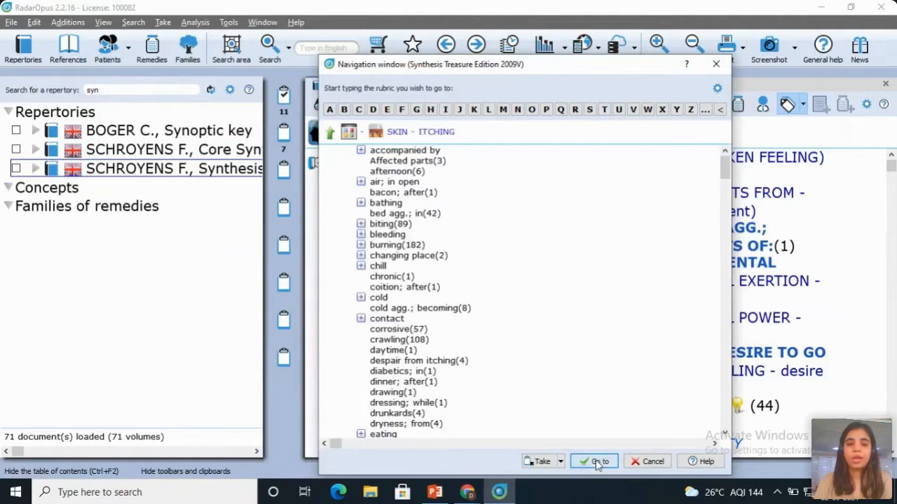
Step: Go to the subrubric scratching - agg. under SKIN - ITCHING and display the remedies of the rubrics
left_click(589, 110)
left_click(359, 110)
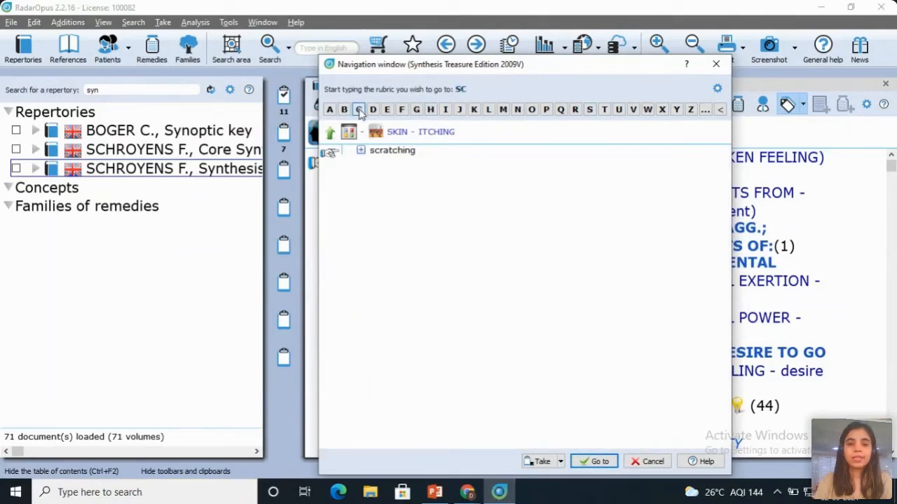
left_click(599, 464)
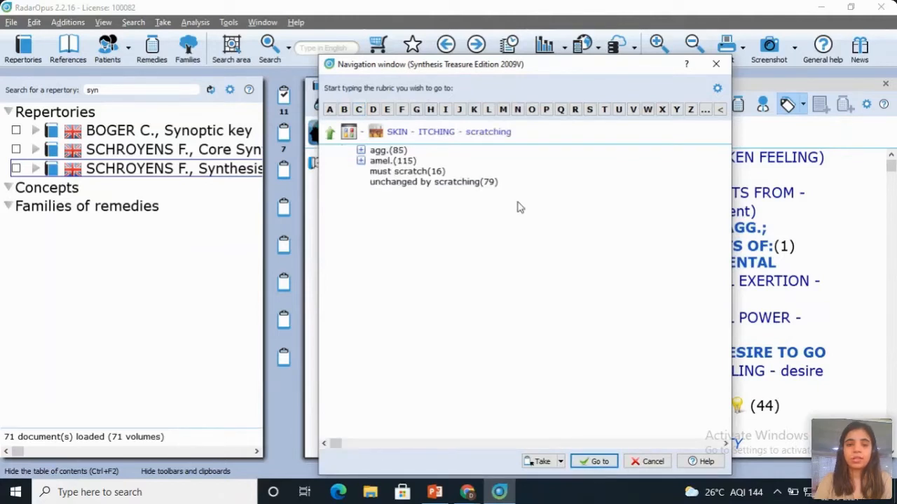
left_click(329, 110)
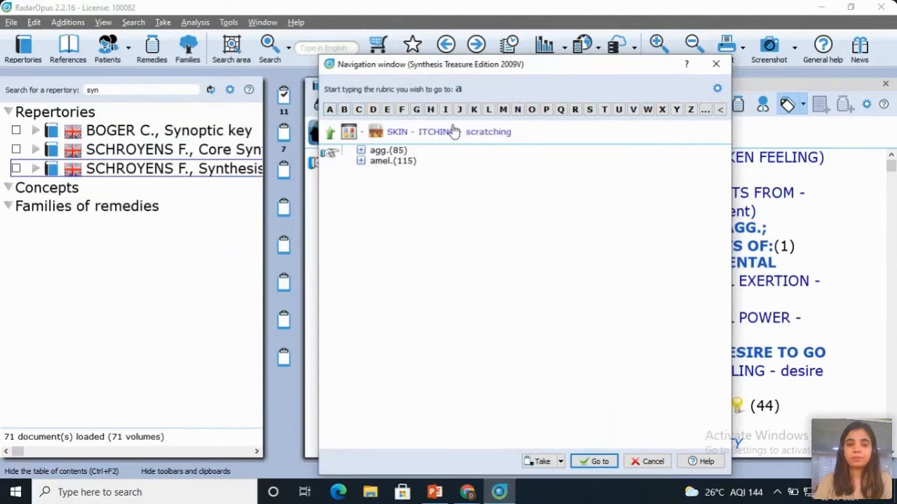
double_click(396, 151)
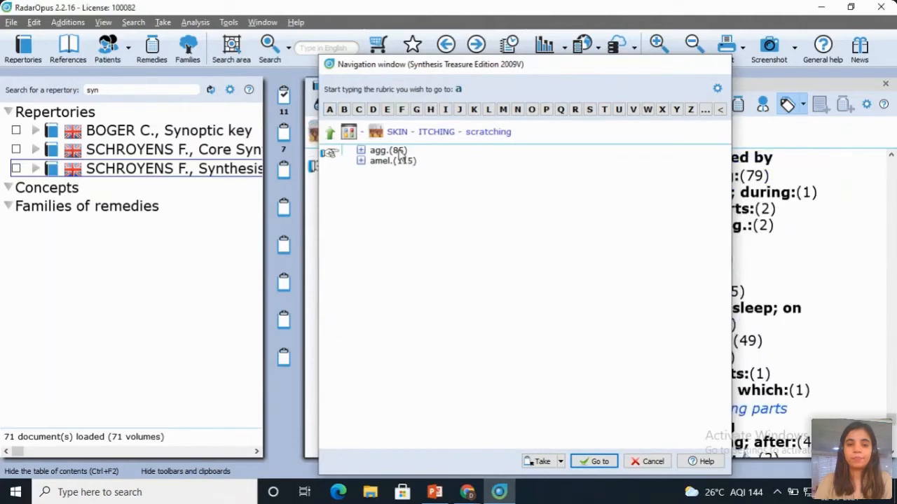
left_click(738, 108)
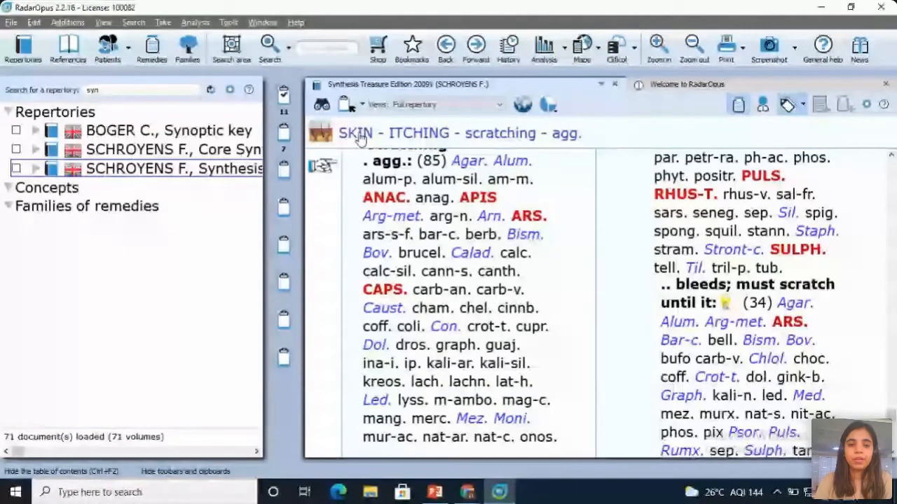
Step: Return to the start of the SKIN chapter and navigate to its ITCHING rubric using "sk" and "it"
left_click(358, 135)
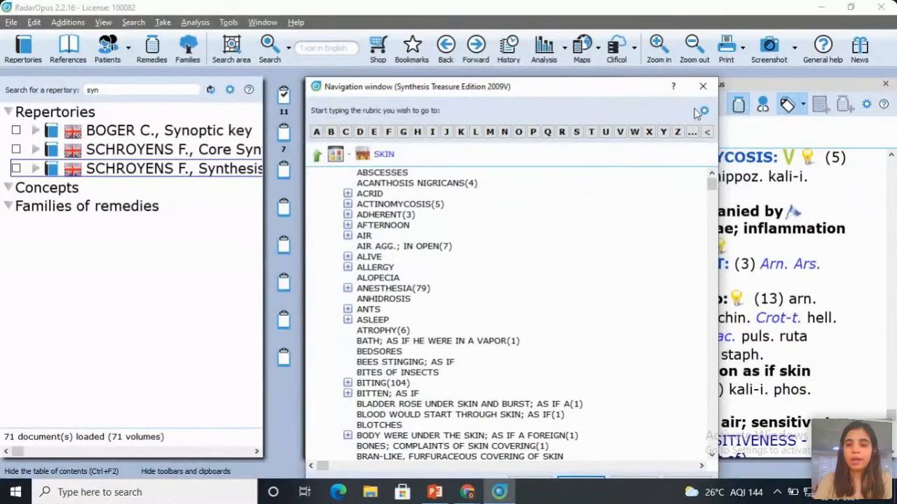
left_click(704, 86)
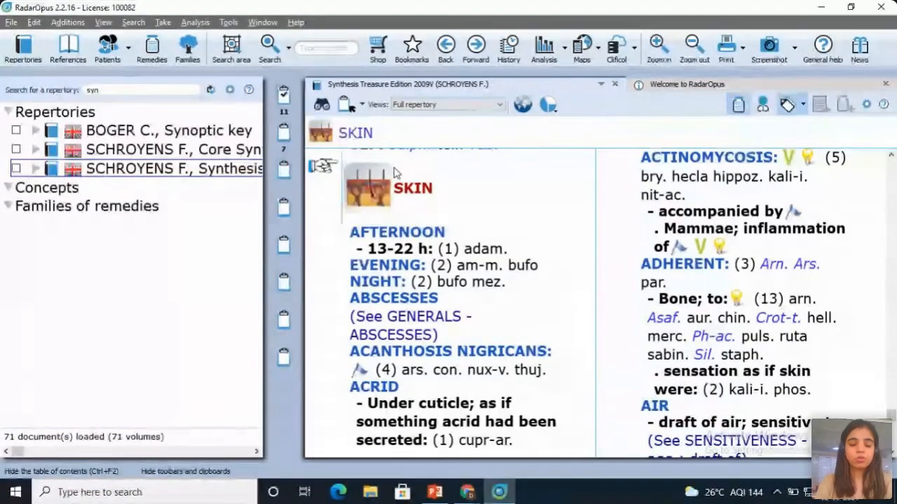
key("space")
type("s")
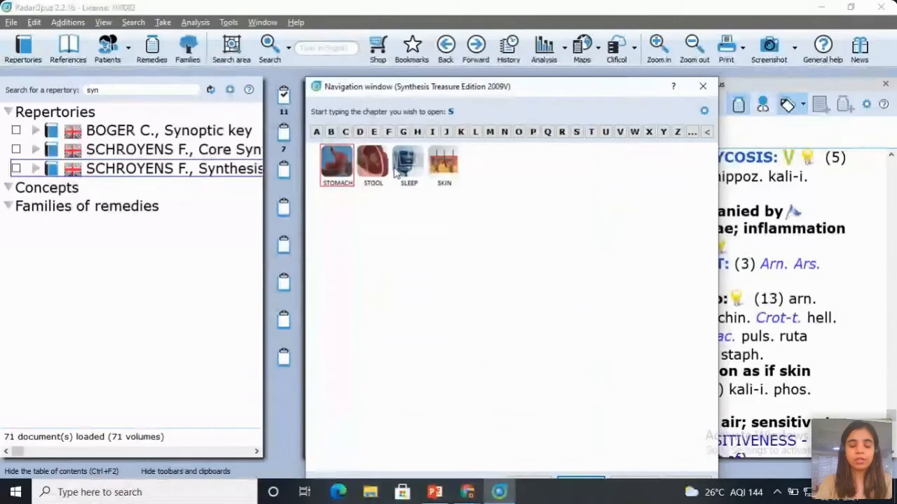
type("k")
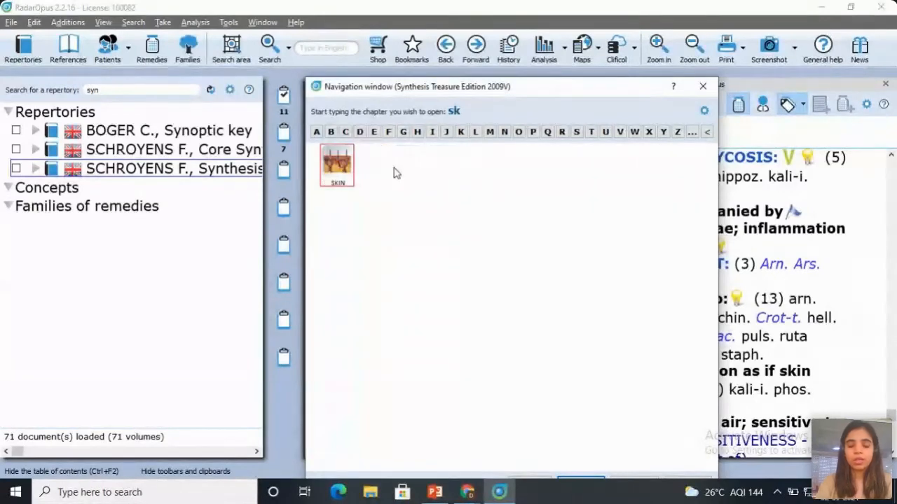
key("Return")
type("it")
key("Return")
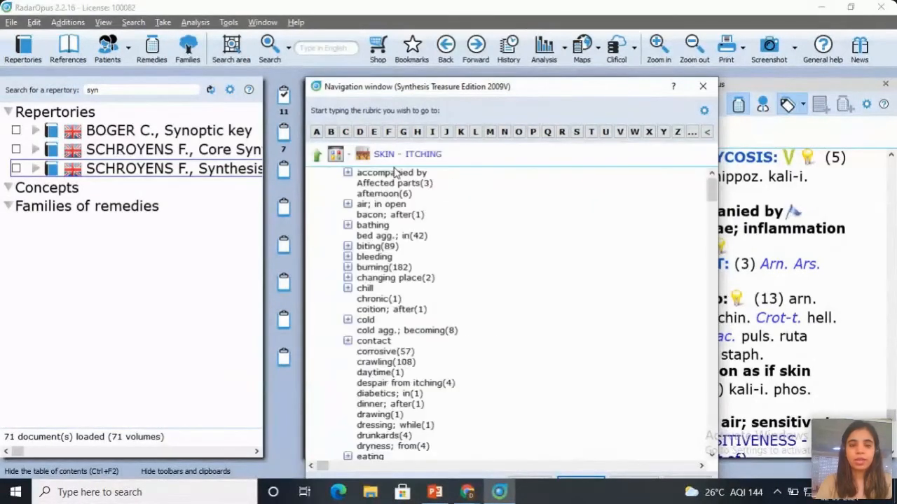
Step: Go to the subrubric scratching - agg. - bleeds; must scratch until it under SKIN - ITCHING
type("sc")
key("Return")
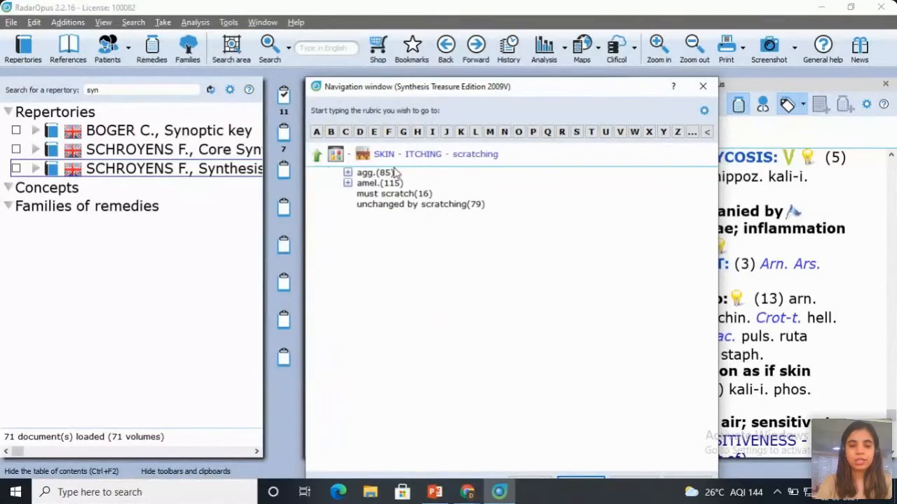
type("ag")
key("Return")
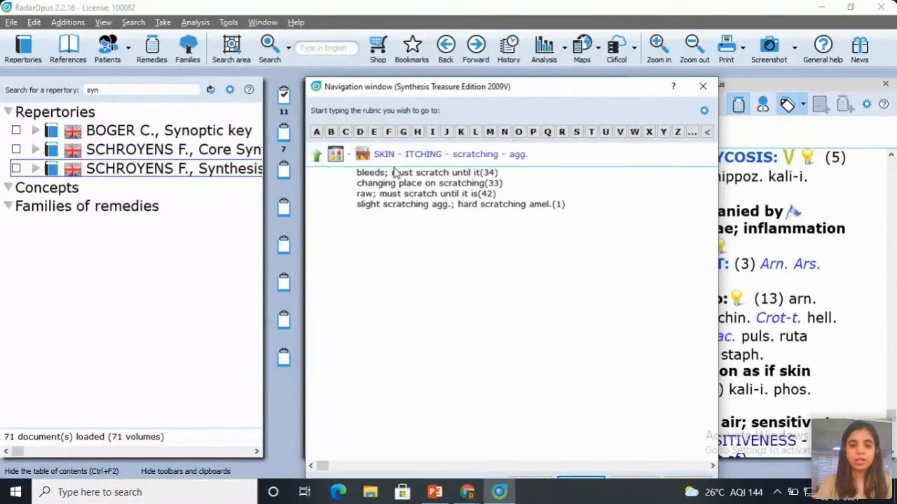
type("b")
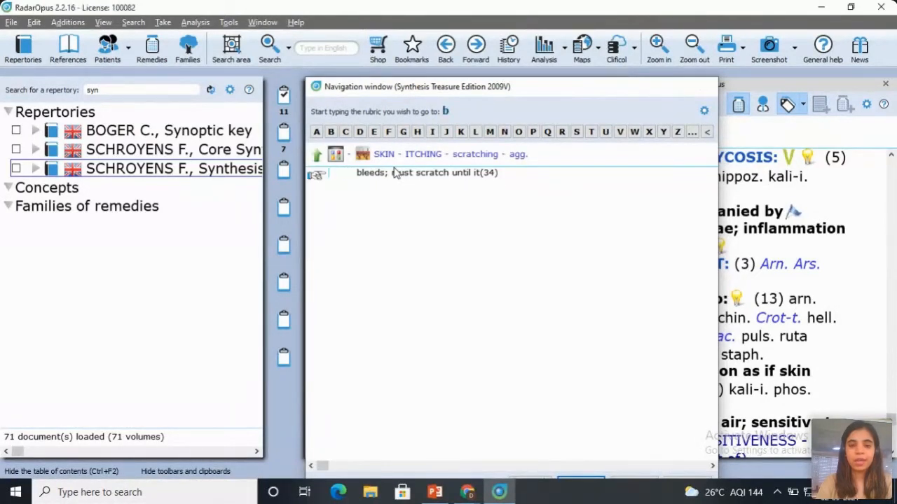
key("Return")
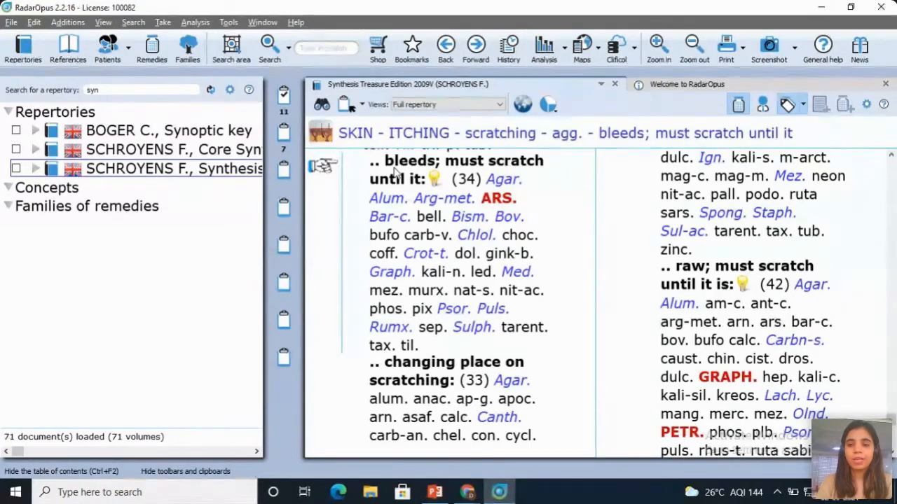
Step: Reopen rubric navigation, go back up level by level from the scratching subrubrics to the chapter overview, and close it
key("space")
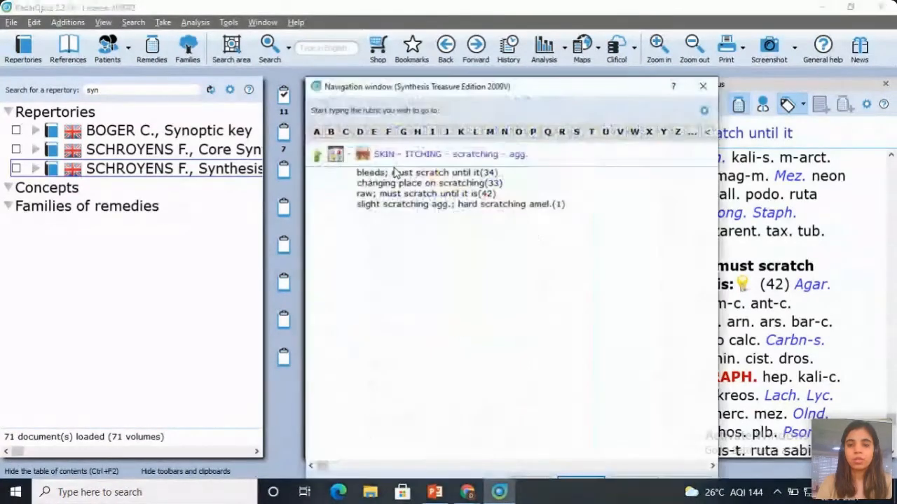
key("BackSpace")
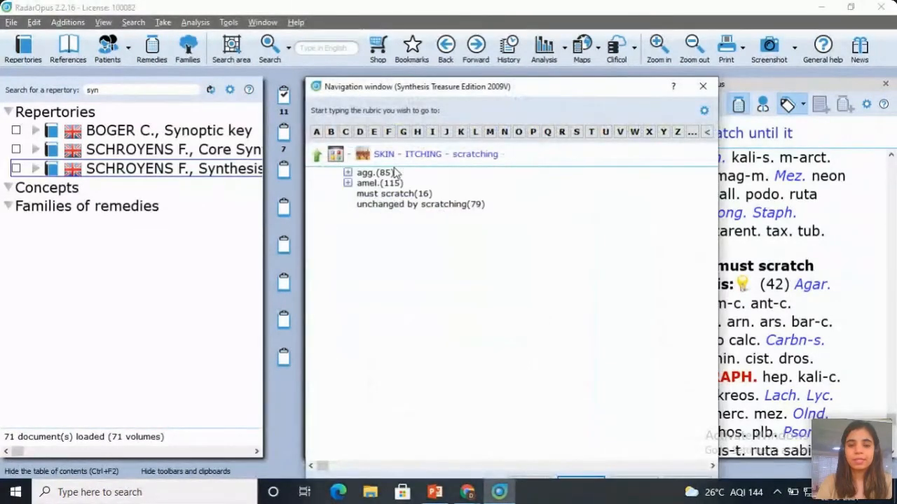
key("BackSpace")
key("BackSpace")
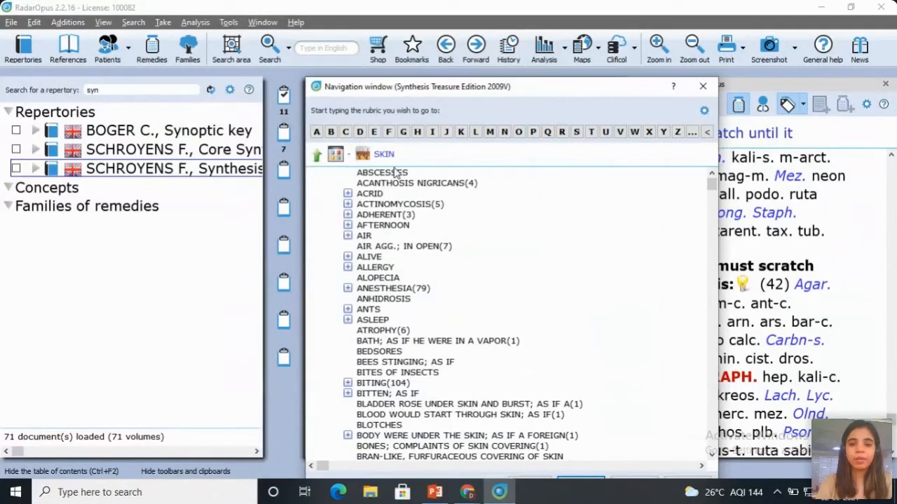
key("BackSpace")
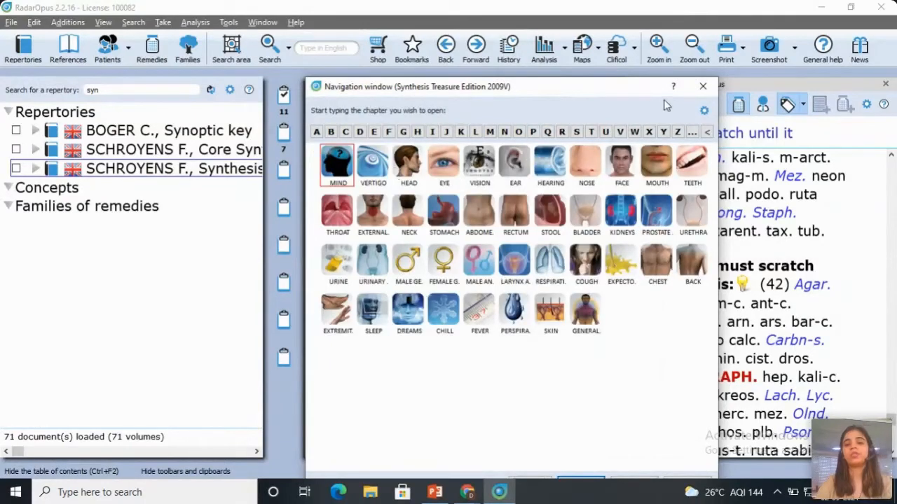
left_click(703, 86)
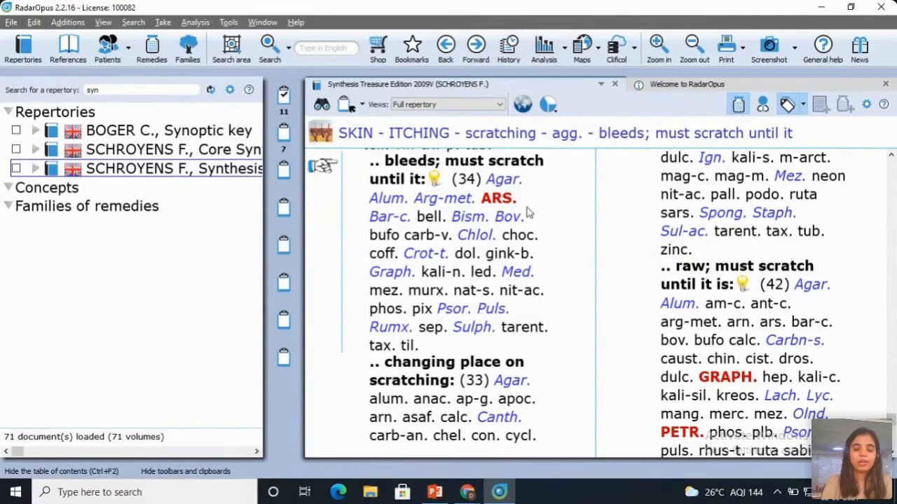
Step: Navigate to the ANXIETY rubric of the MIND chapter using "mi" and "anx"
type("mi")
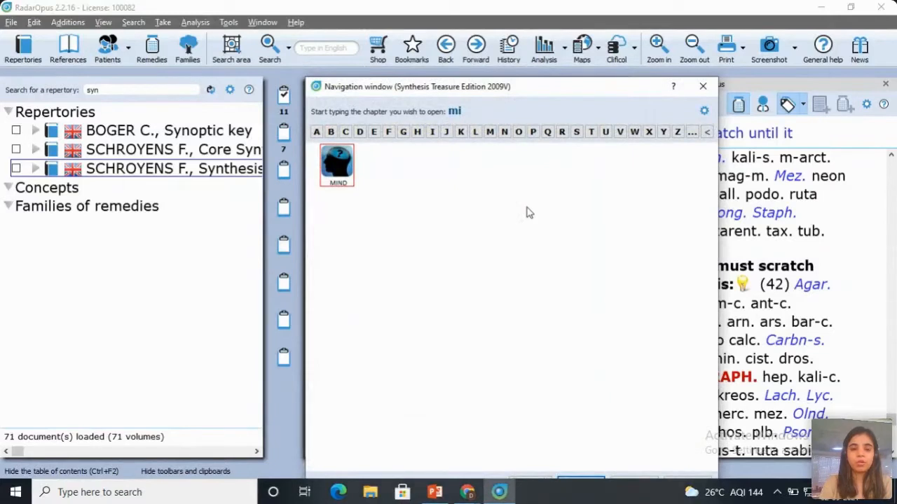
key("Return")
type("anx")
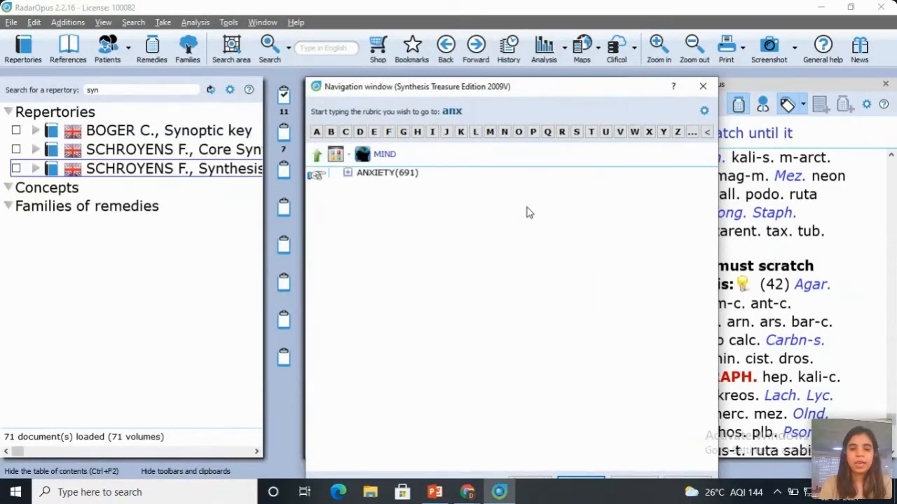
key("Return")
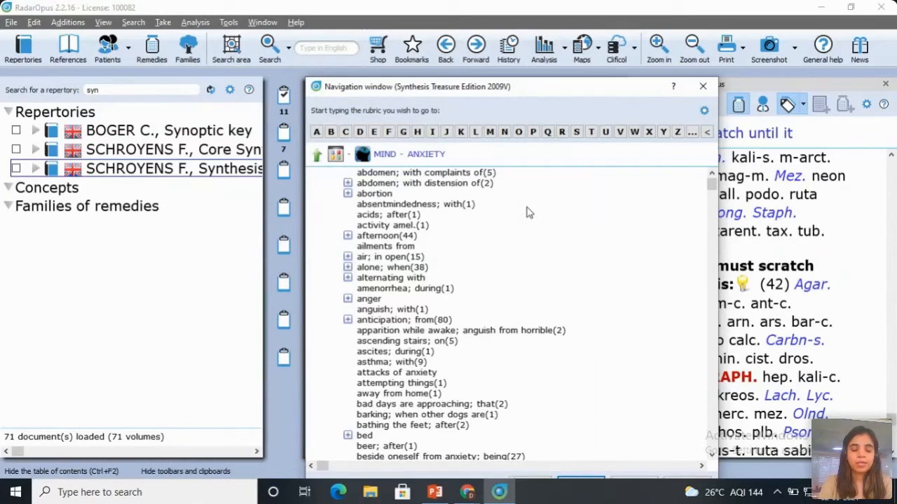
Step: Go to the subrubric anticipation; from - engagement; an under MIND - ANXIETY and display its remedies in the repertory
type("an")
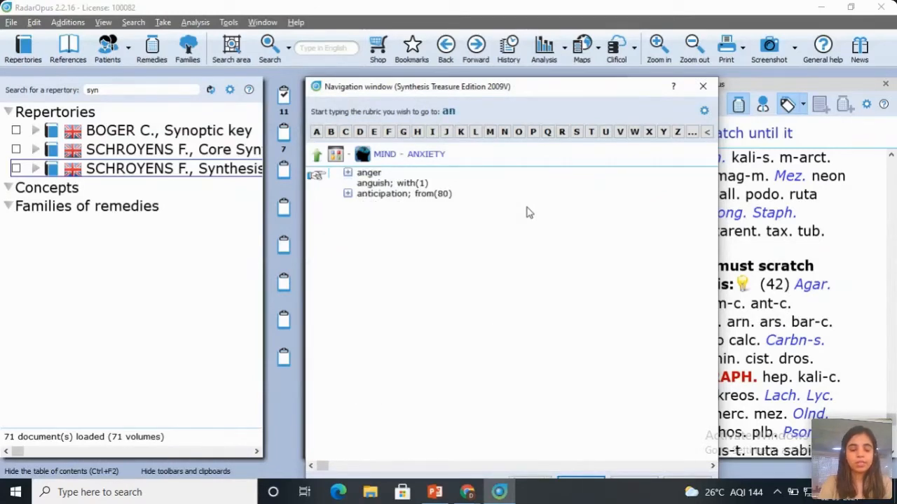
type("t")
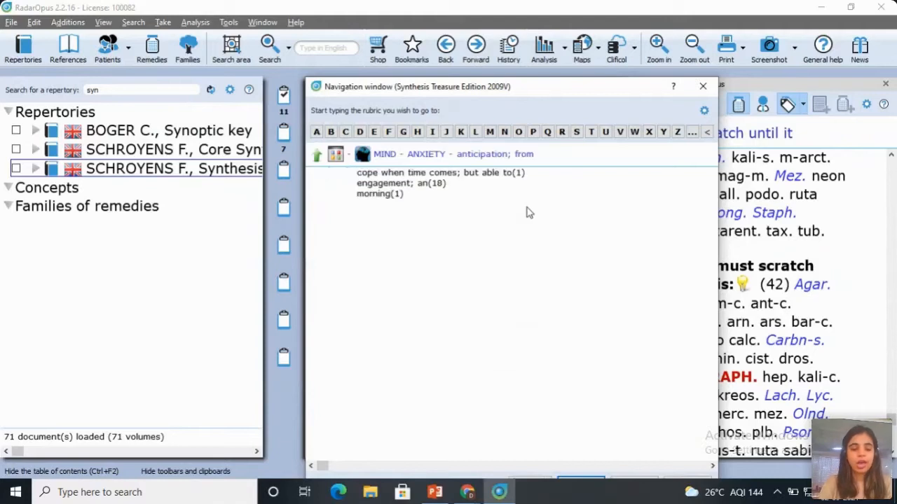
type("en")
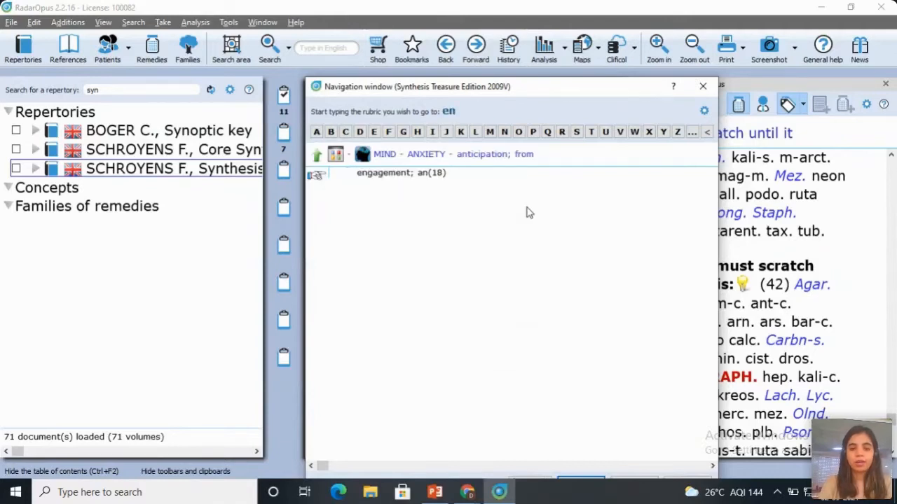
key("Return")
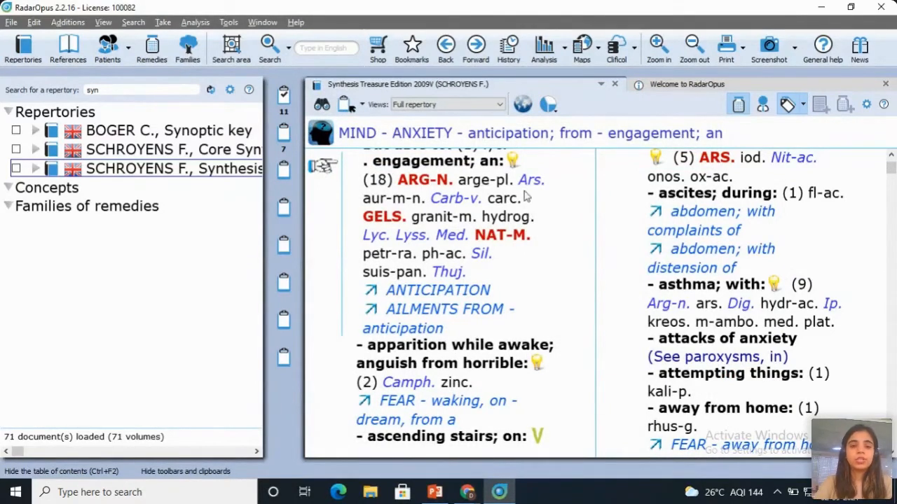
Step: Run a quick search for the word "absentminded" in the Synthesis repertory
left_click(320, 49)
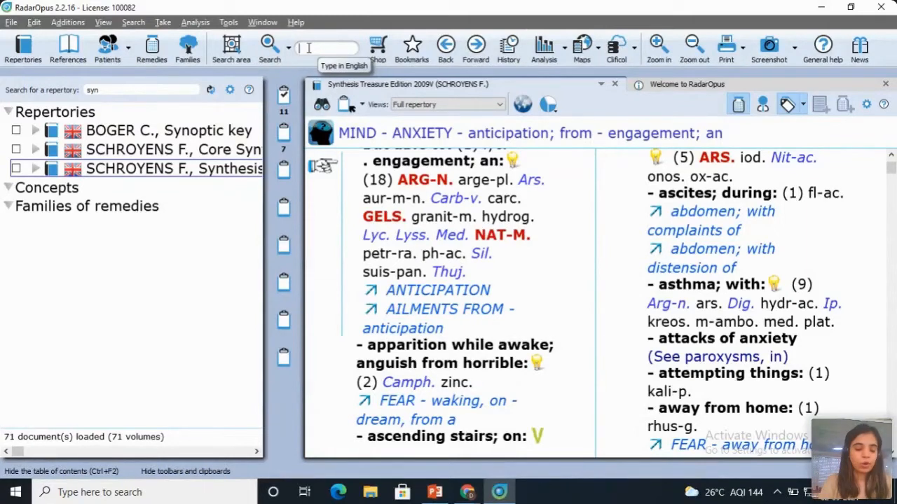
type("n")
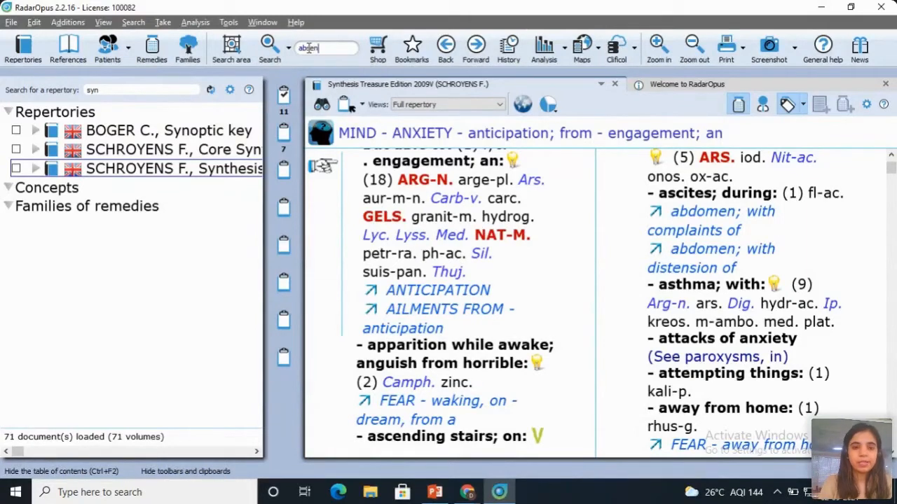
type("tmind")
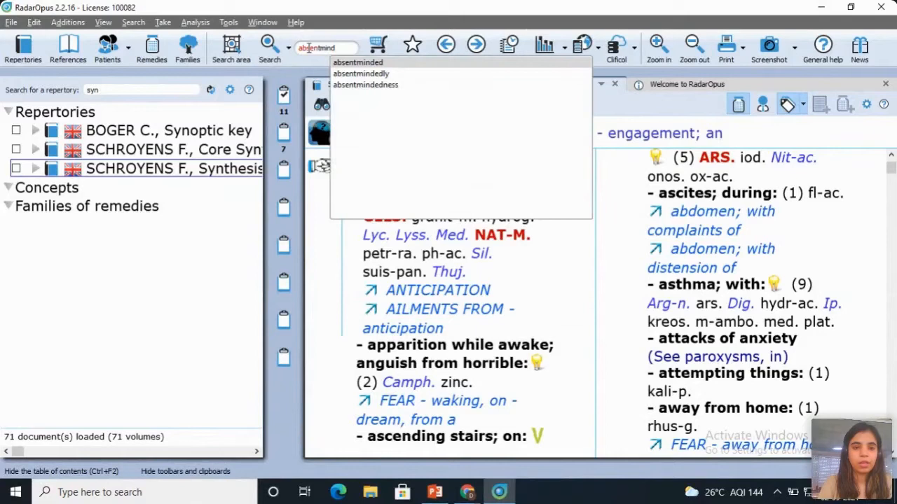
left_click(370, 63)
key("Return")
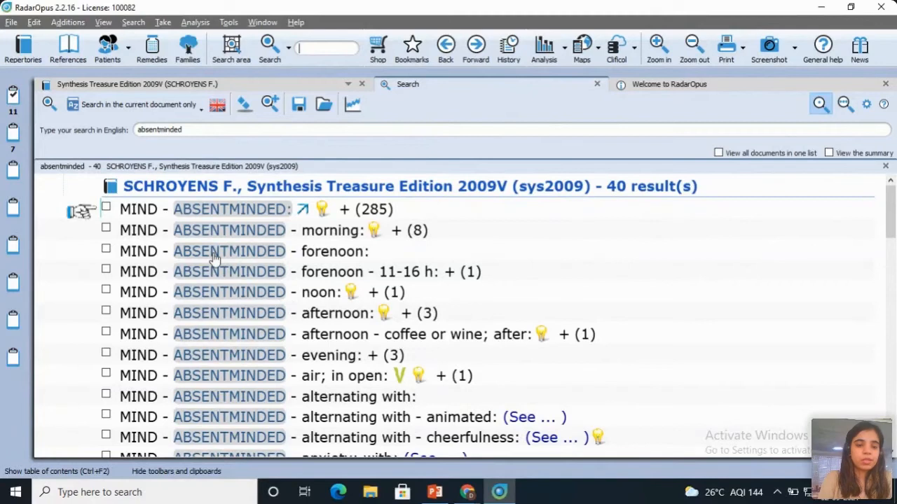
Step: Open the rubric MIND - ABSENTMINDED - morning from the results and compare its place in the repertory with the search results
left_click(268, 239)
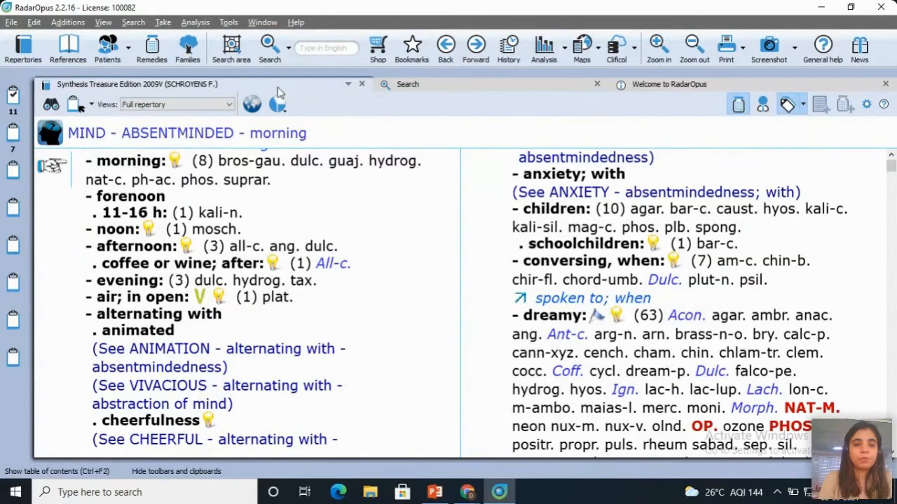
left_click(438, 89)
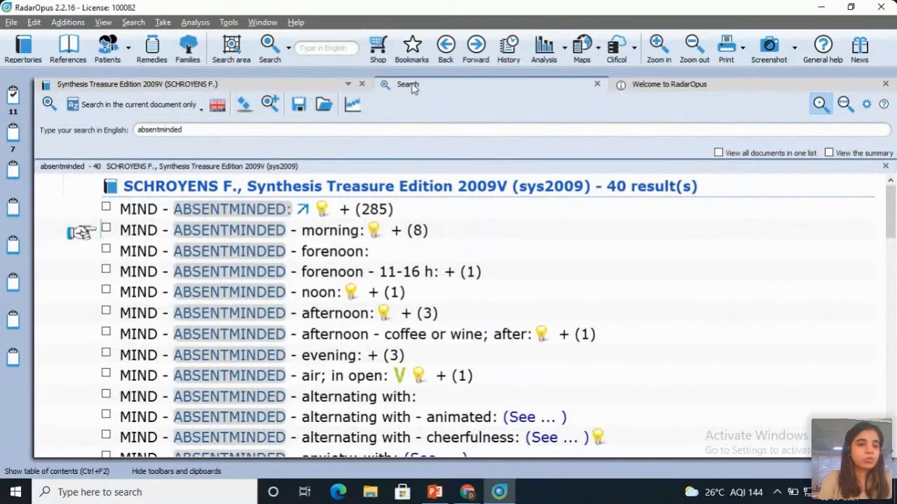
left_click(288, 85)
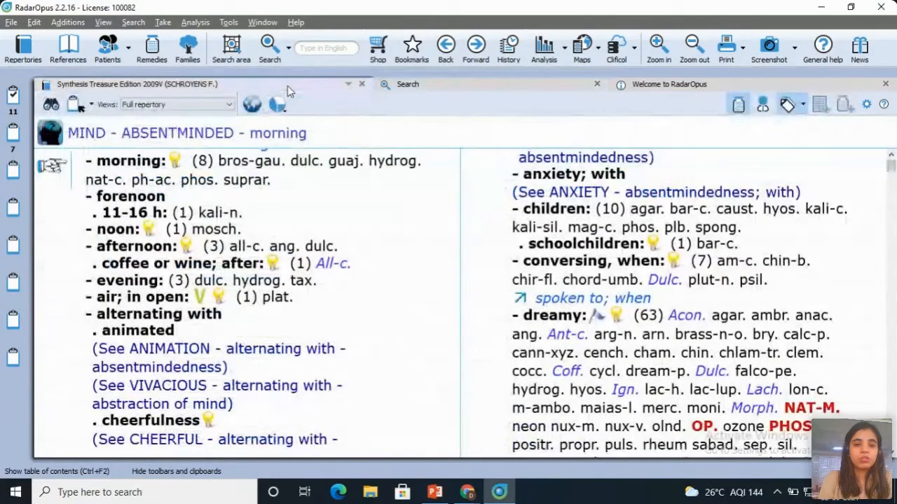
left_click(409, 85)
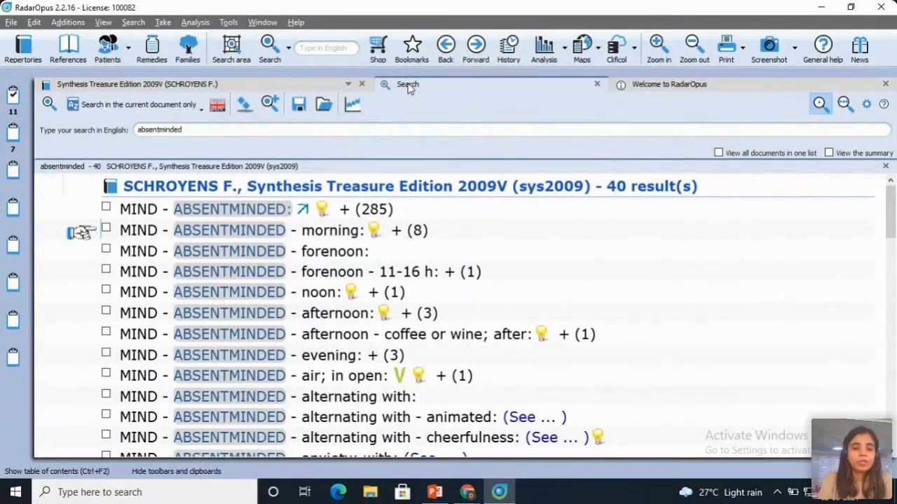
left_click(314, 83)
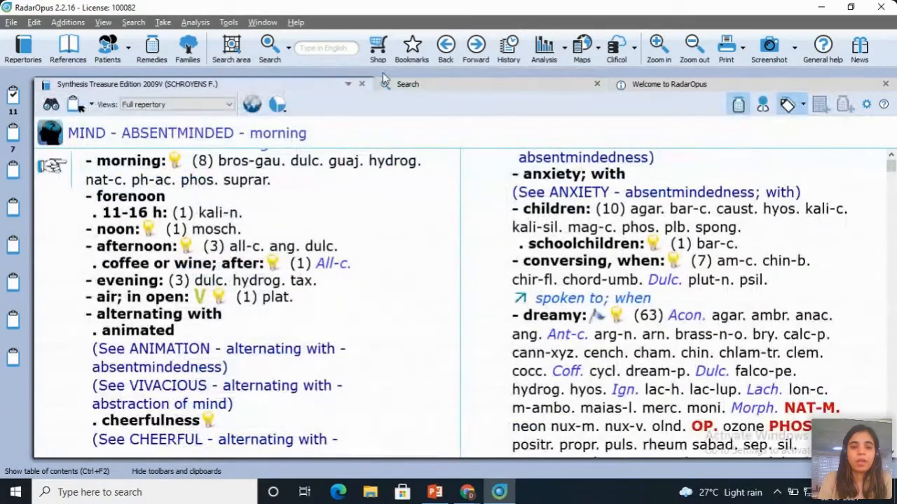
left_click(400, 84)
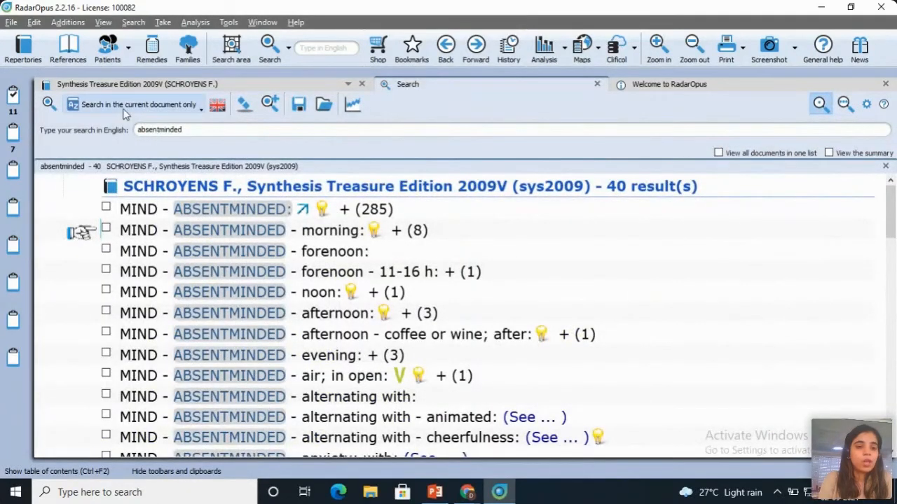
Step: Start a new search for "delusion" and run it across all documents
left_click(289, 49)
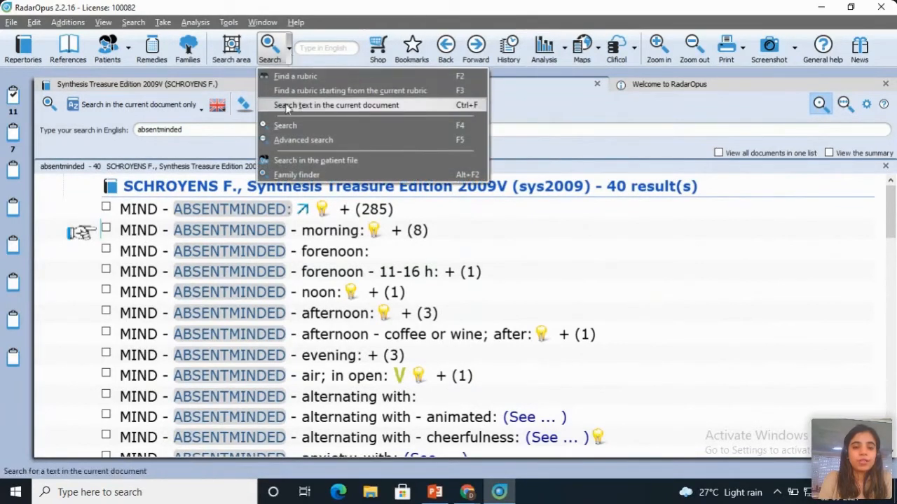
left_click(286, 126)
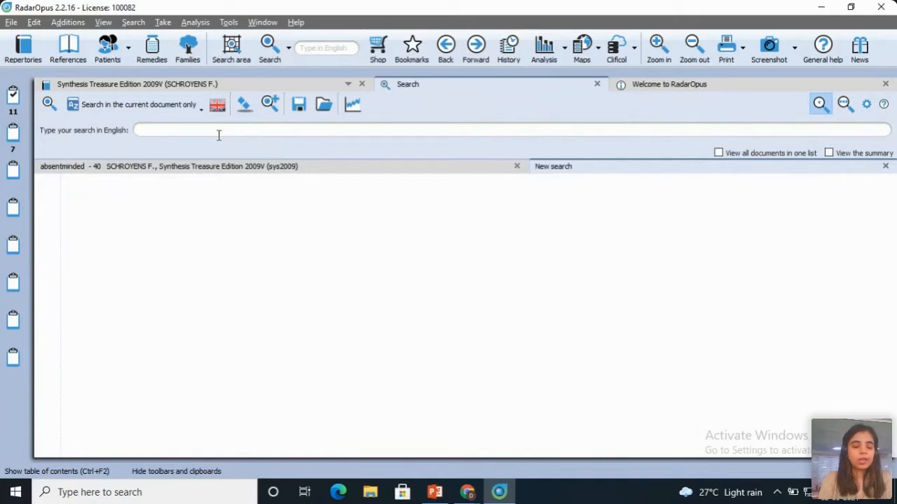
type("usion")
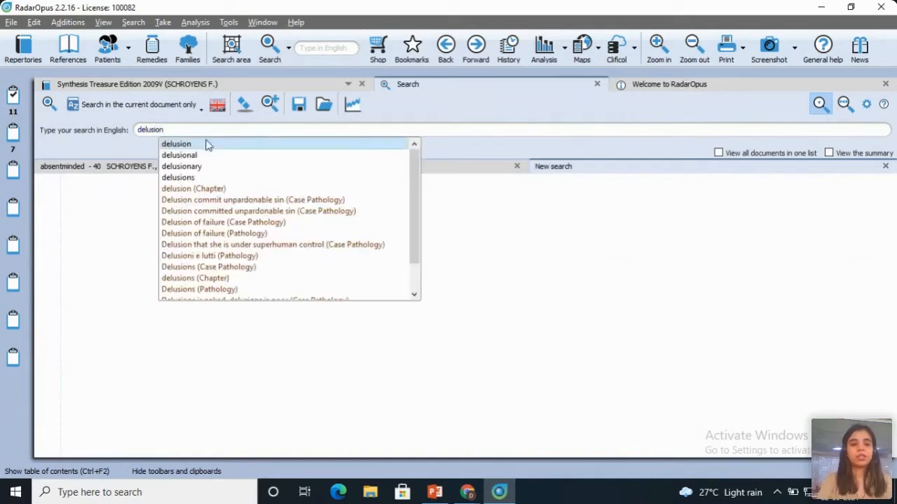
left_click(204, 145)
left_click(145, 108)
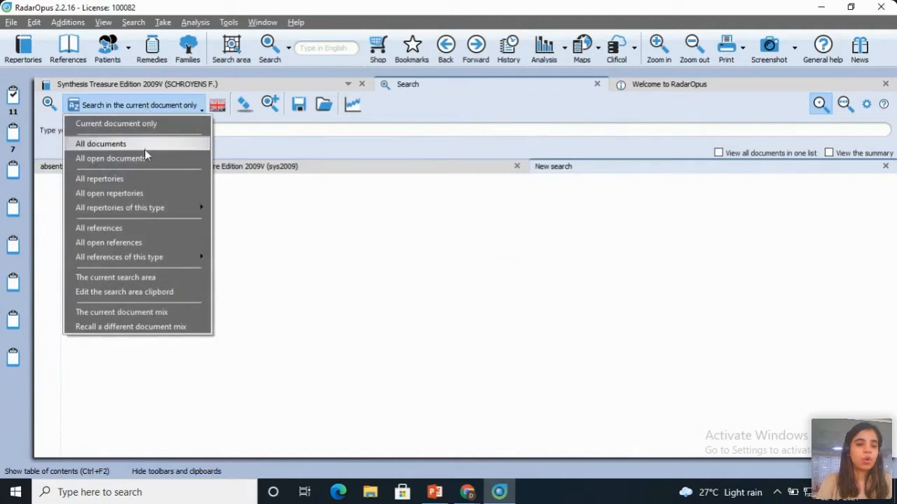
left_click(145, 145)
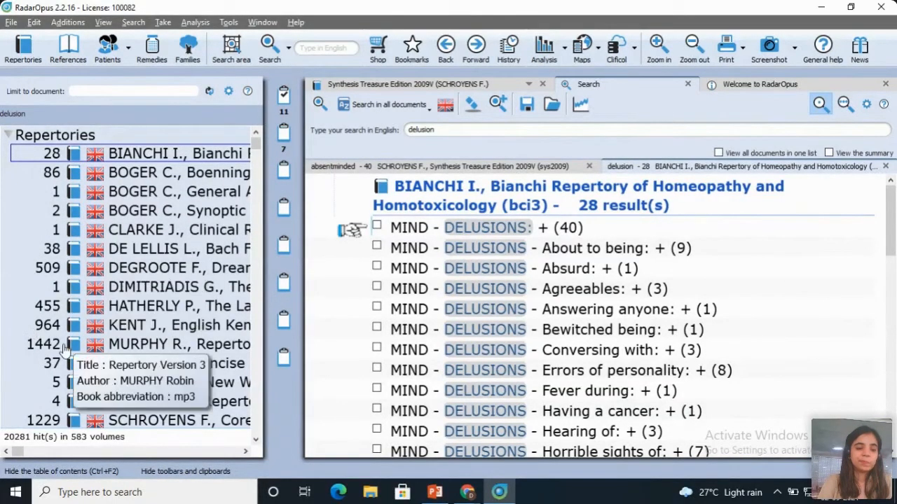
Step: View the delusion results in Murphy's Repertory Version 3 and in English Kent, and look through the list of matching documents
left_click(140, 346)
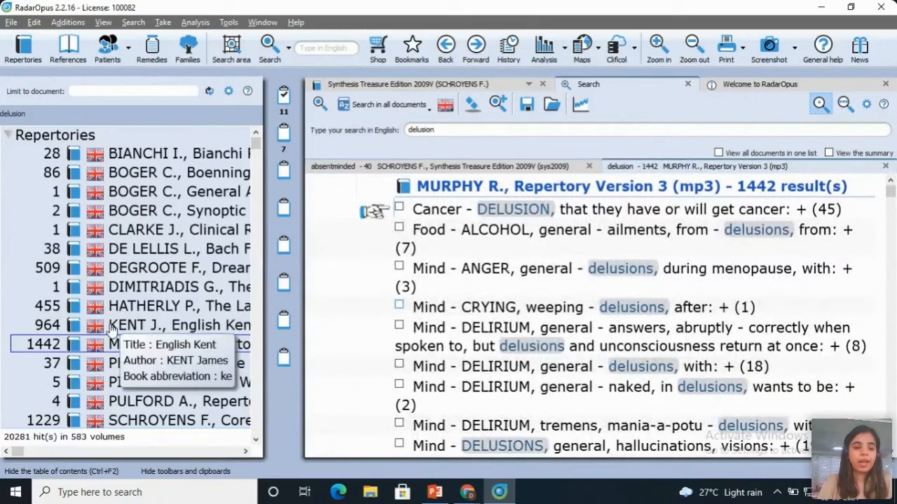
left_click(113, 326)
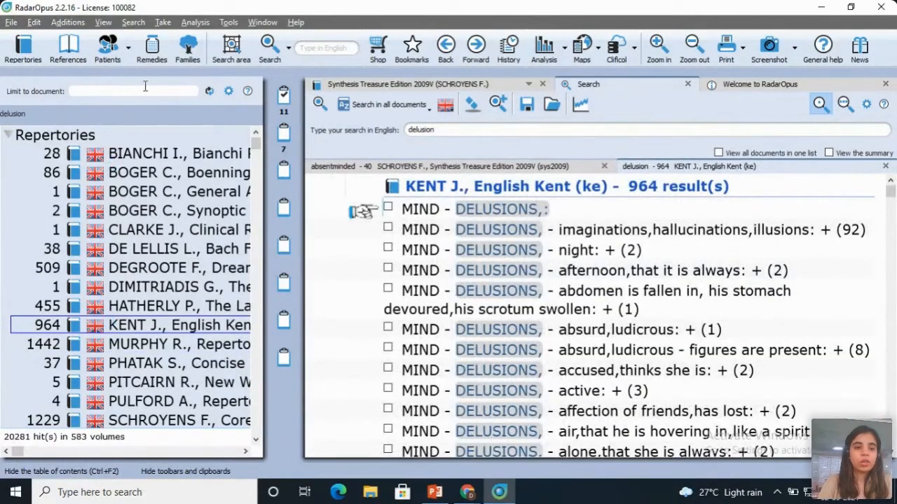
scroll(254, 135, "down", 5)
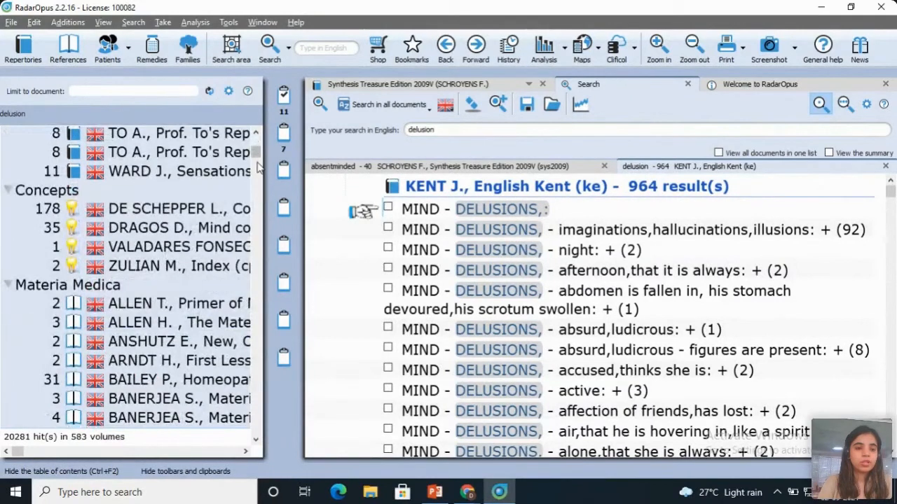
scroll(254, 134, "up", 3)
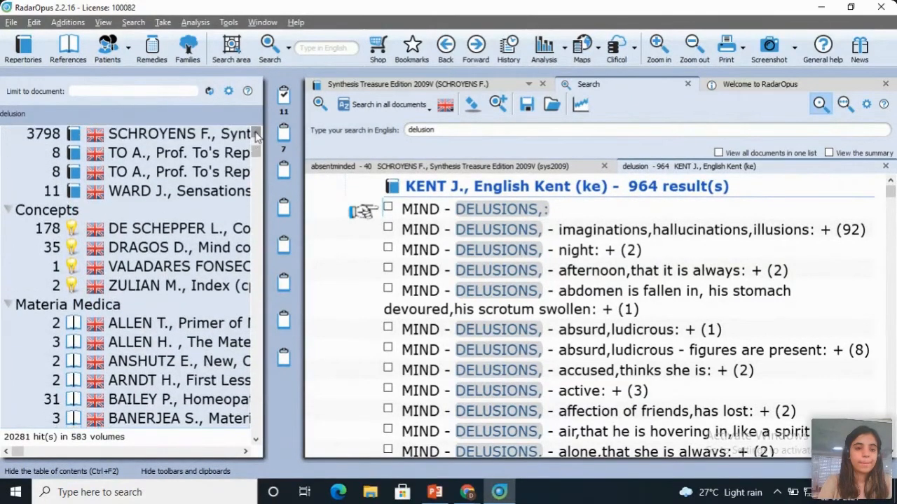
scroll(256, 135, "up", 2)
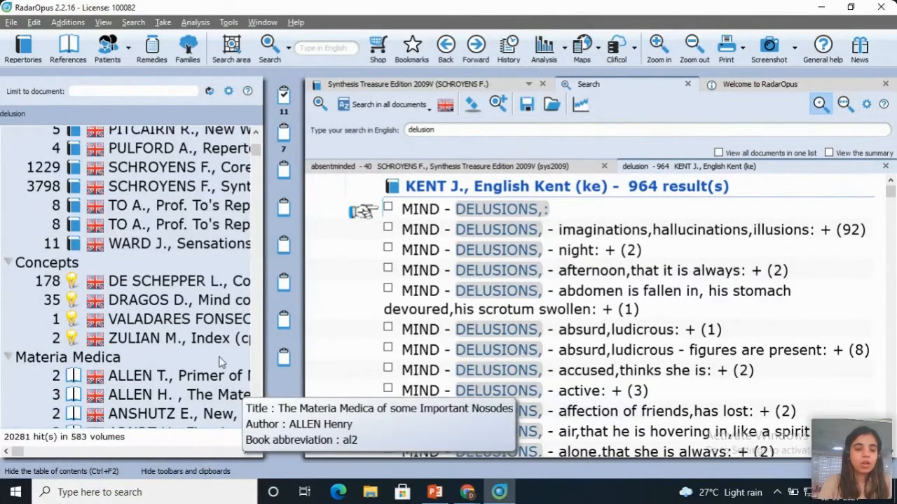
Step: Collapse the Materia Medica, Keynotes, Comparative Materia Medica, Therapeutics and Provings groups in the list of matching documents
left_click_drag(257, 439, 257, 440)
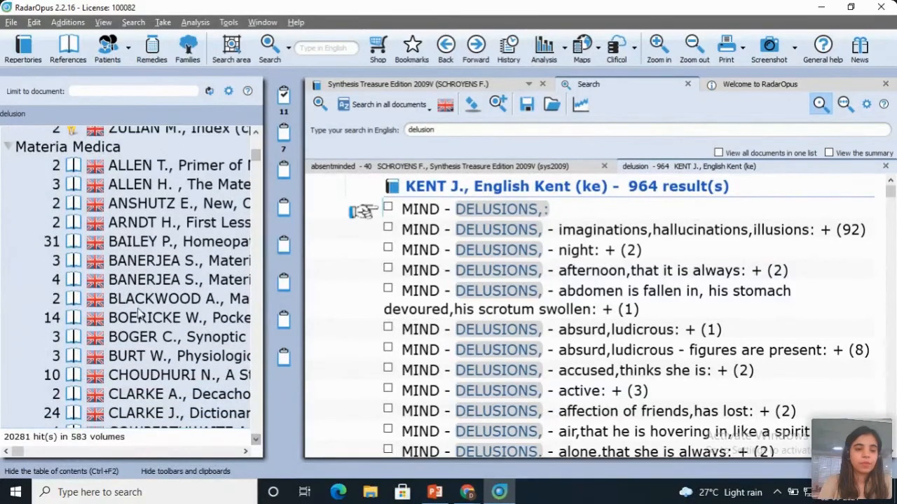
left_click(6, 148)
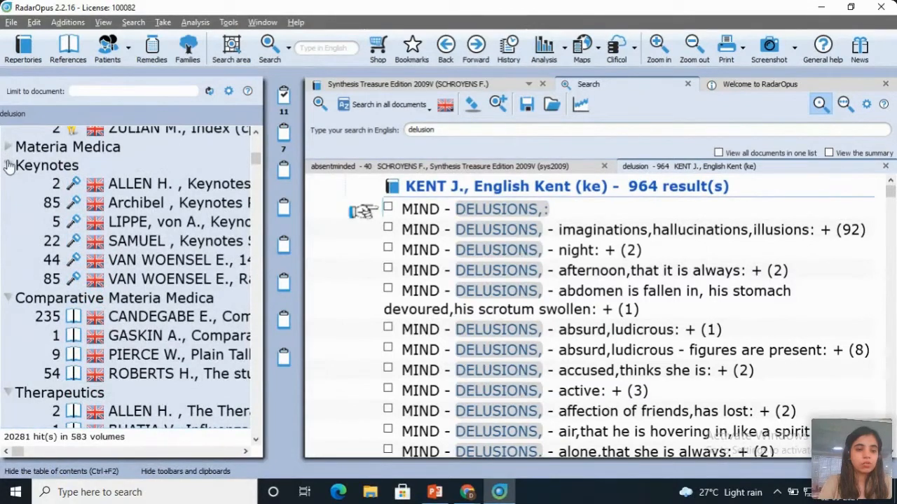
left_click(8, 165)
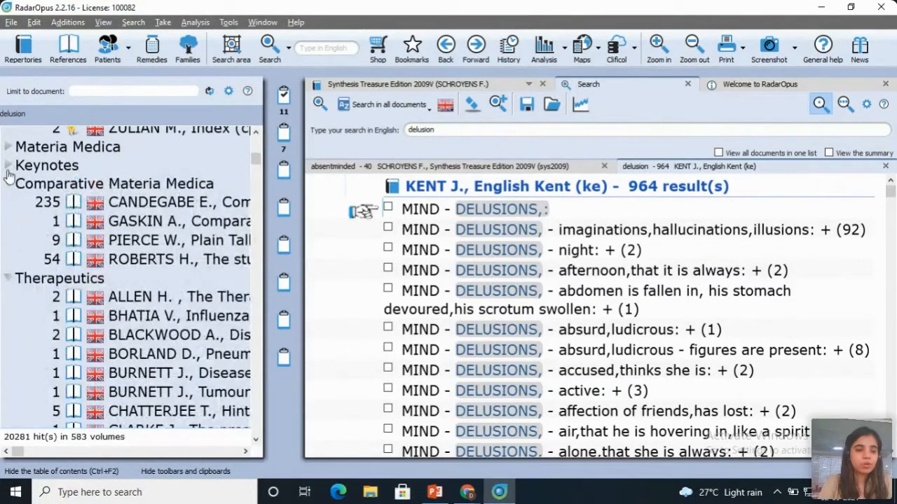
left_click(7, 184)
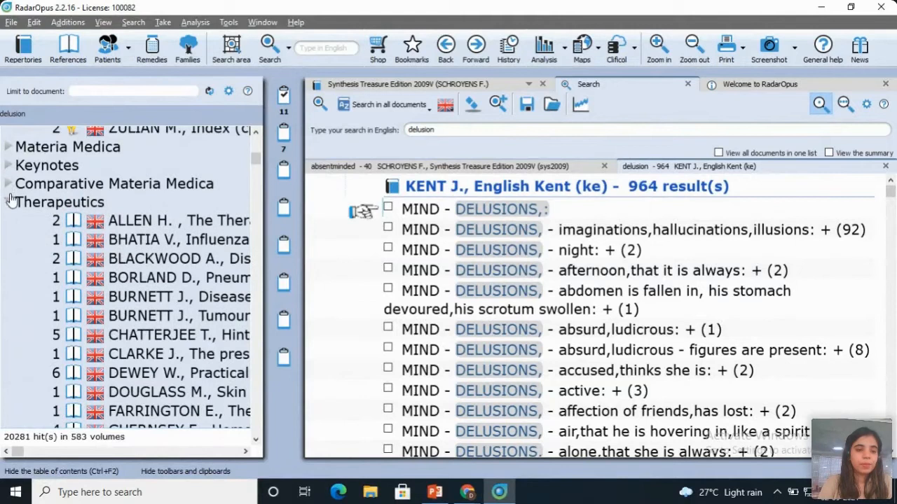
left_click(8, 202)
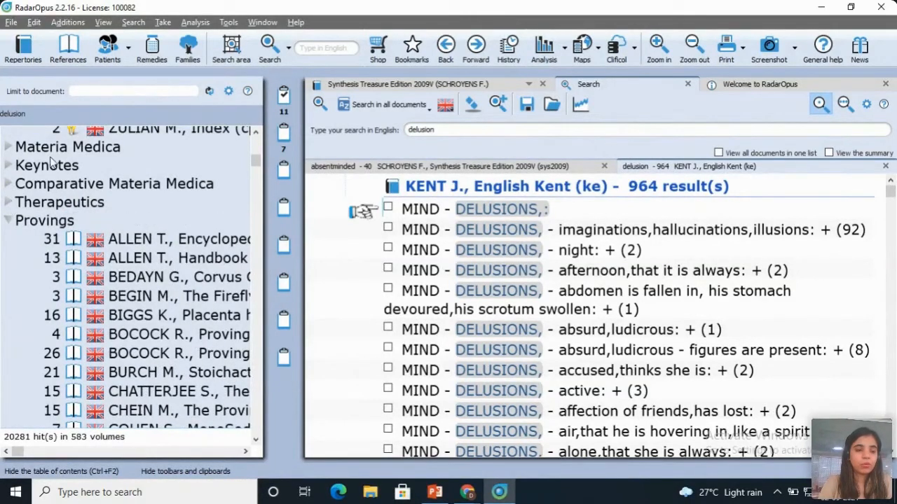
left_click(8, 222)
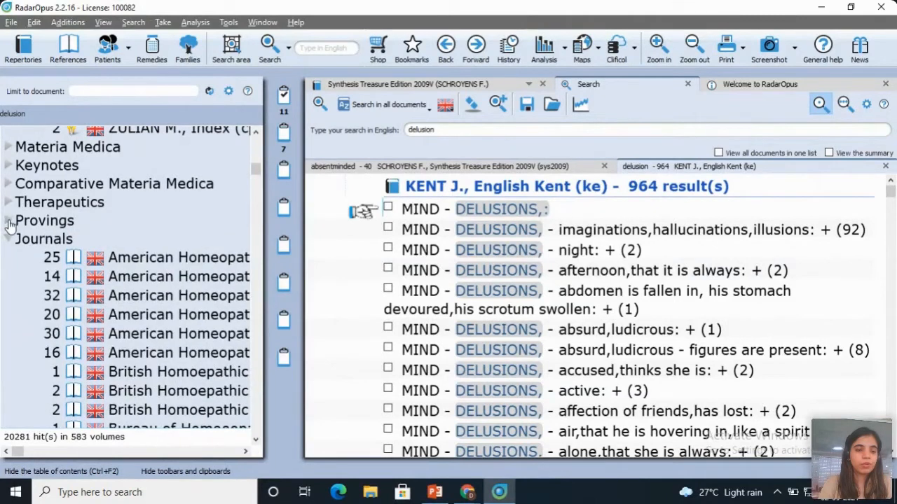
Step: Expand the Materia Medica group and display the delusion results from Boericke's Pocket Manual of Homeopathic Materia Medica
left_click(8, 148)
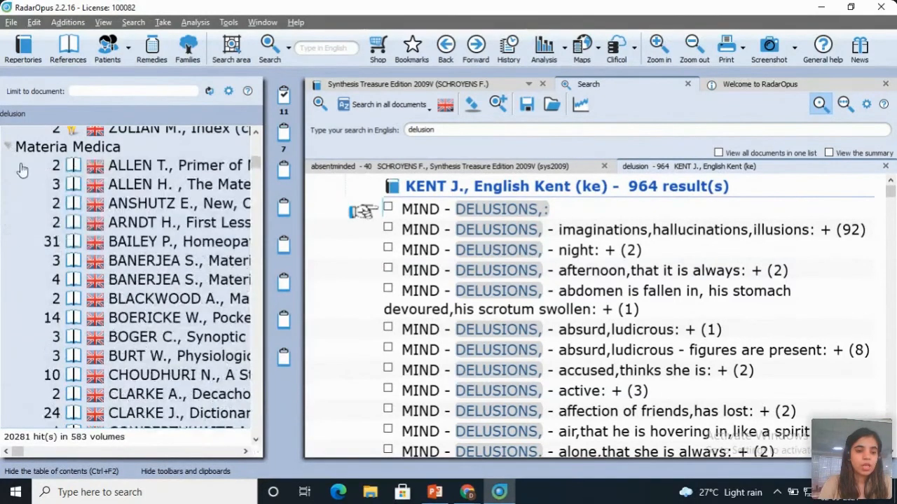
left_click(181, 318)
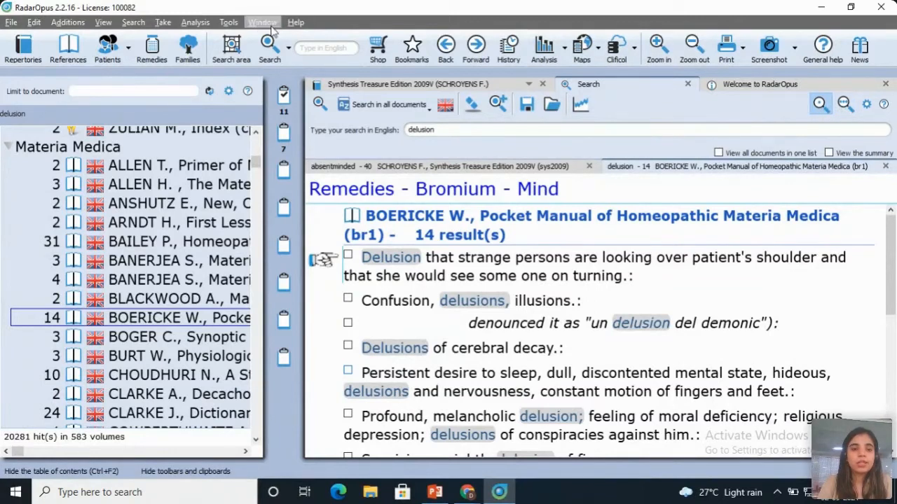
Step: Set up an advanced search with the words "head" and "pain" and the remedies Rhus toxicodendron and Arnica montana
left_click(289, 52)
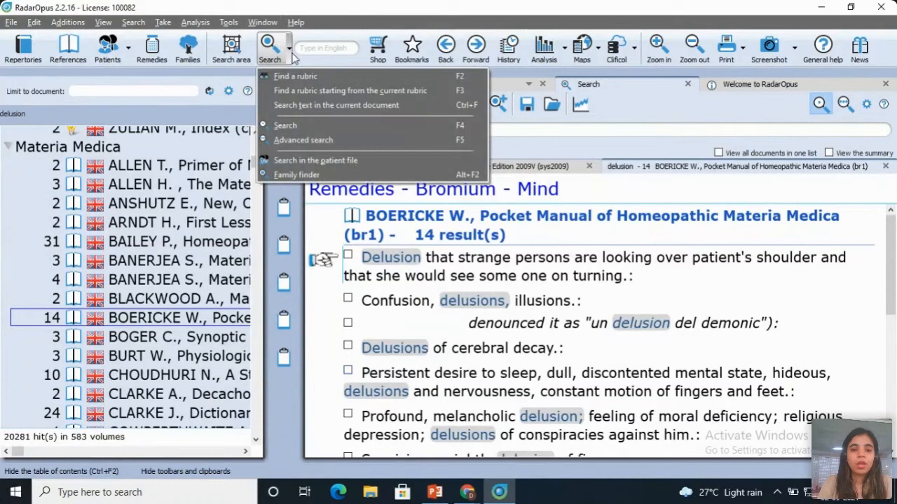
left_click(447, 143)
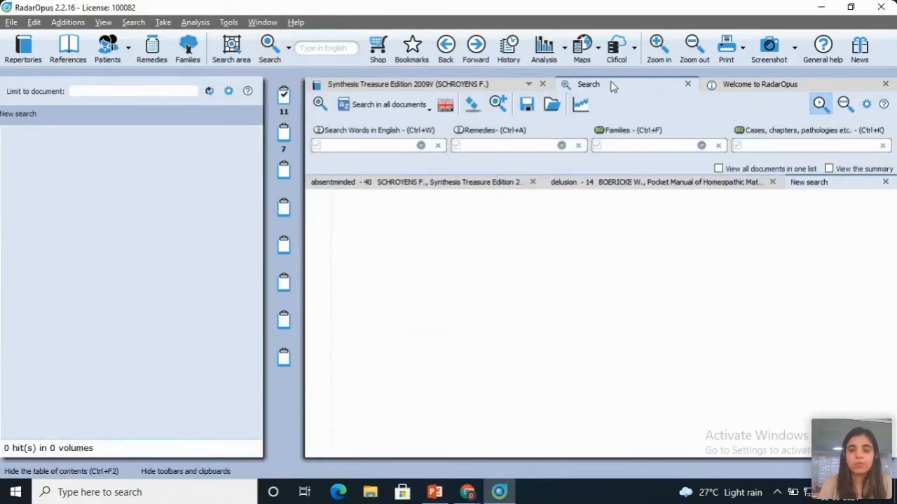
key("ctrl+F2")
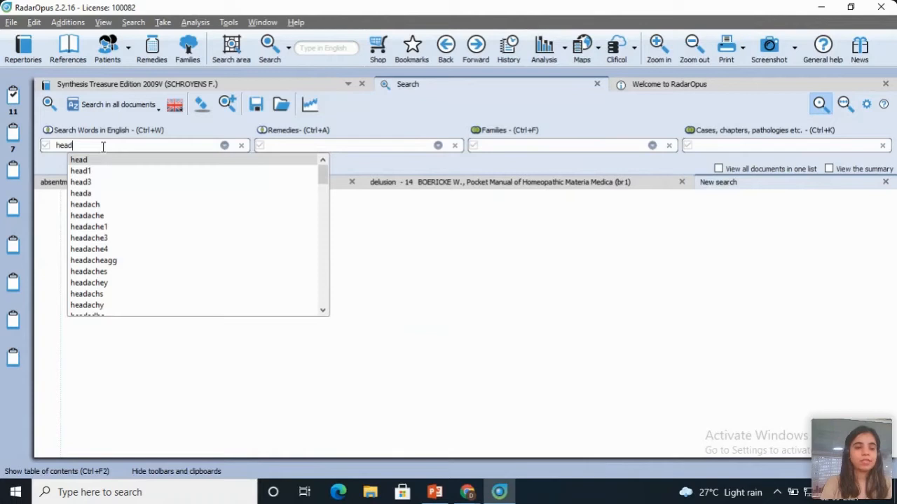
key("Return")
key("Return")
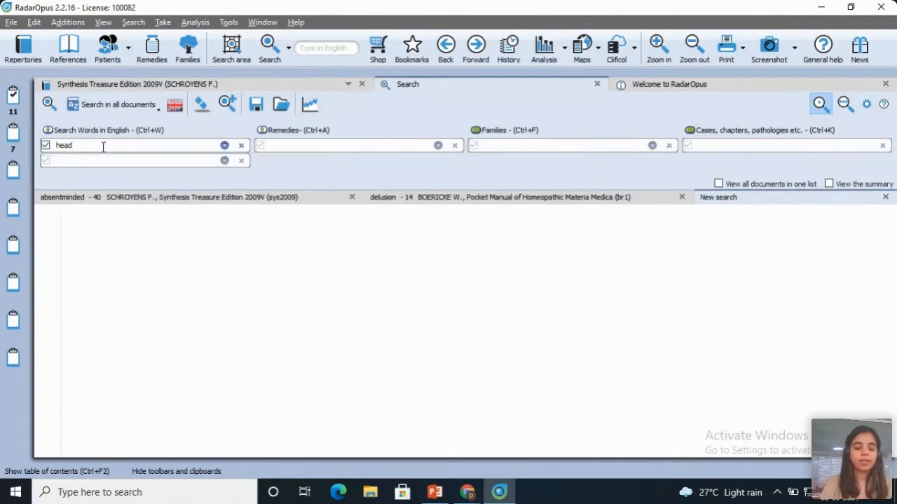
type("pain")
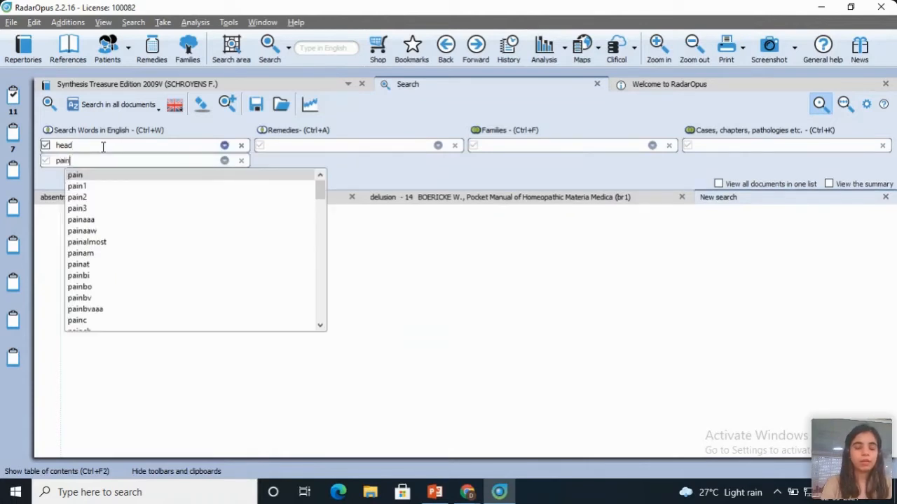
key("Return")
key("Return")
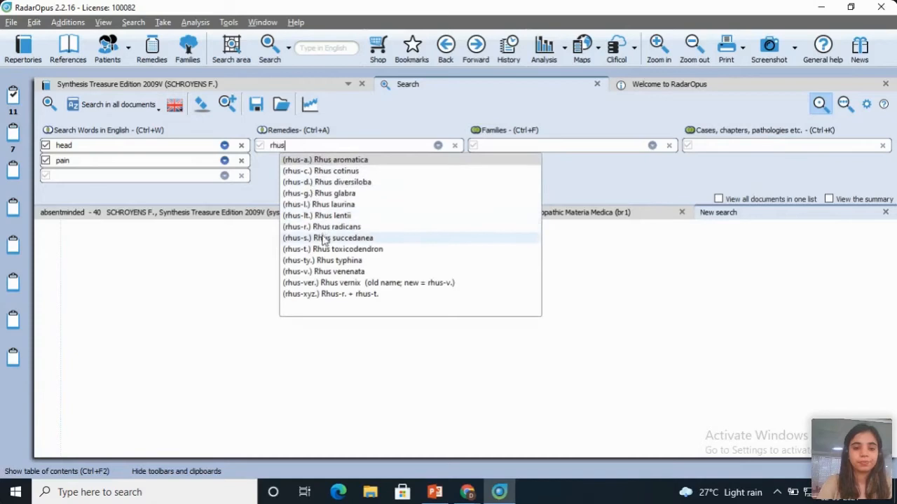
left_click(327, 250)
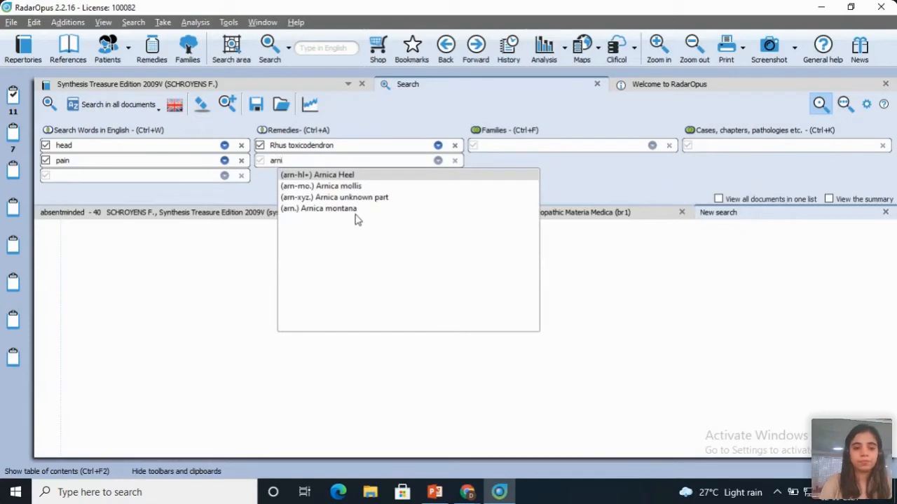
left_click(358, 212)
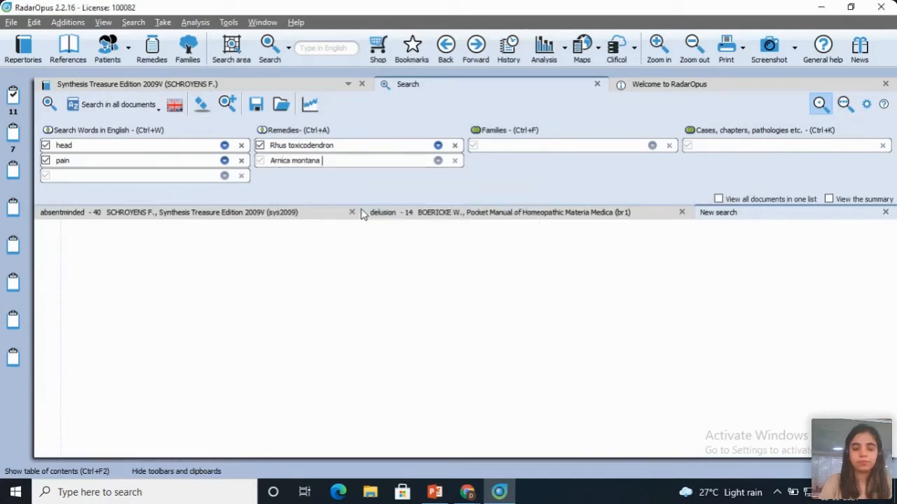
Step: Look at the extraction options for Rhus toxicodendron and the dictionaries for the word "head"
left_click(438, 145)
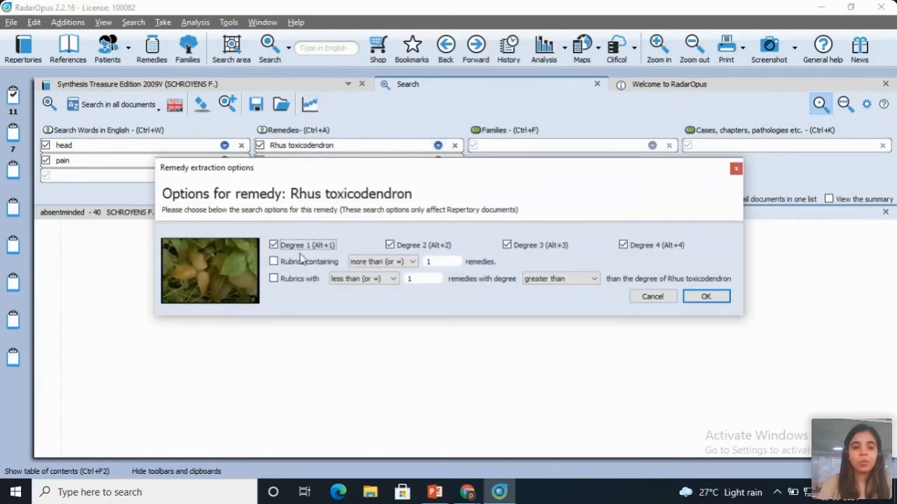
left_click(736, 170)
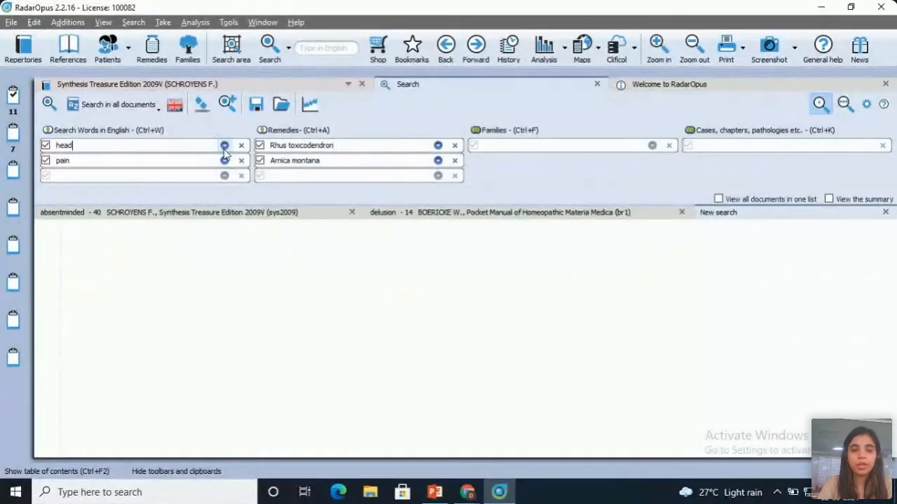
left_click(224, 145)
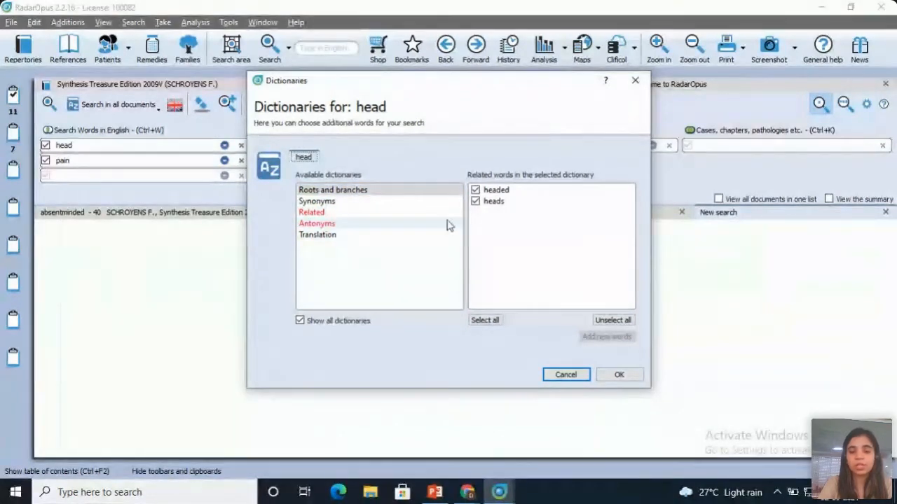
left_click(634, 79)
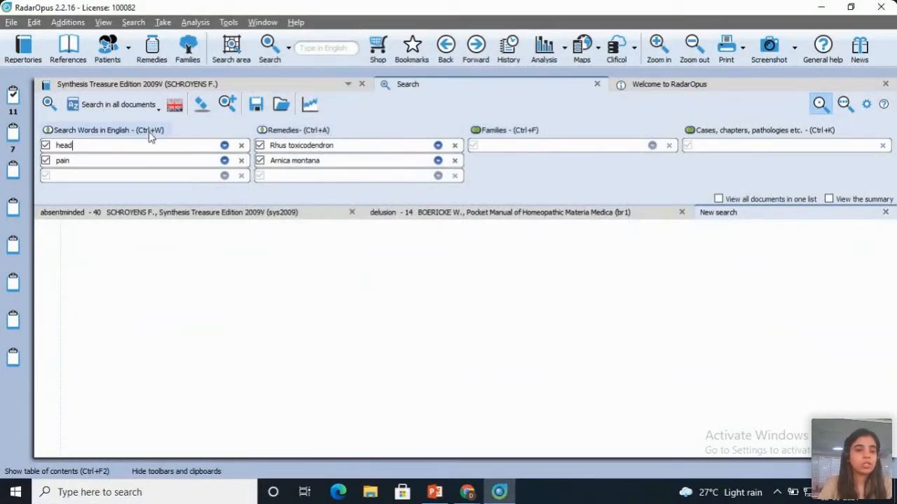
Step: Run the search in all repertories and view the results from English Kent, New World Veterinary Repertory, Murphy's Repertory Version 3 and Core Synthesis 2016
left_click(117, 104)
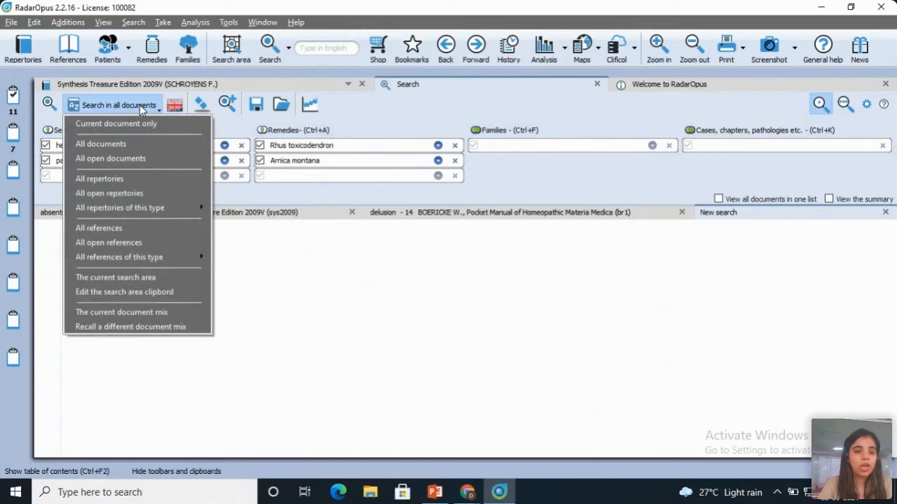
left_click(133, 178)
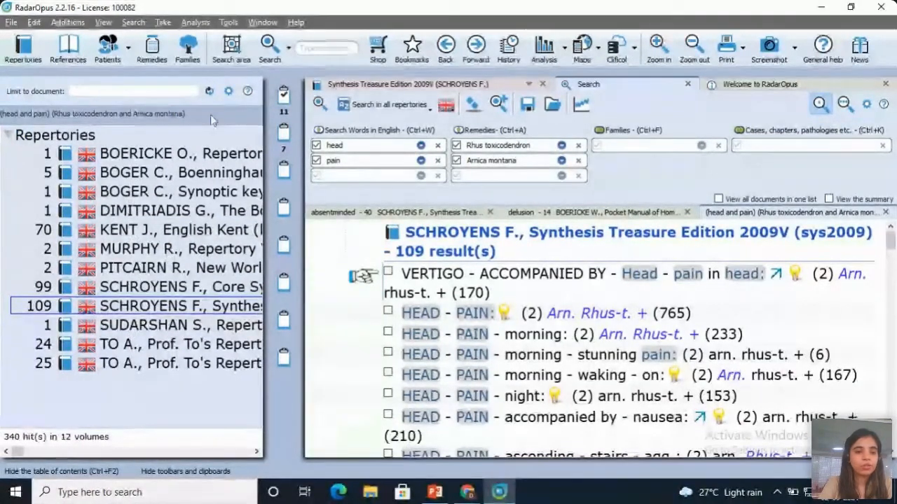
left_click(115, 231)
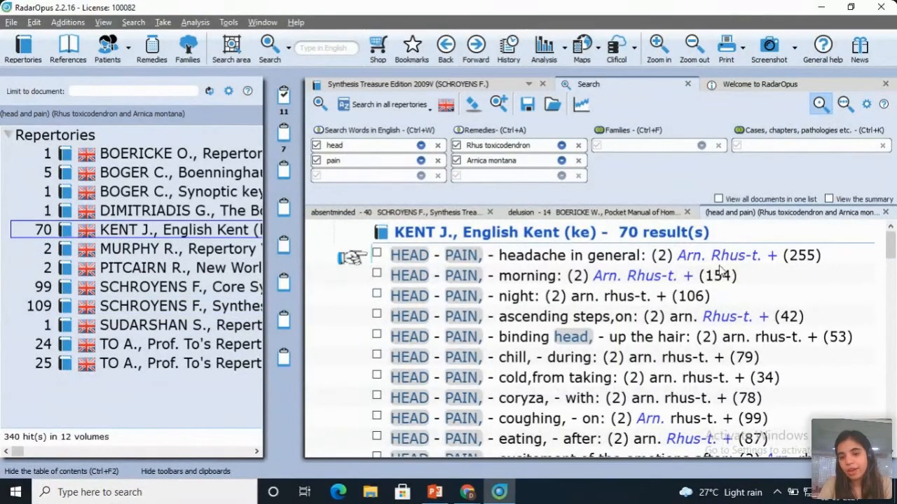
left_click(179, 275)
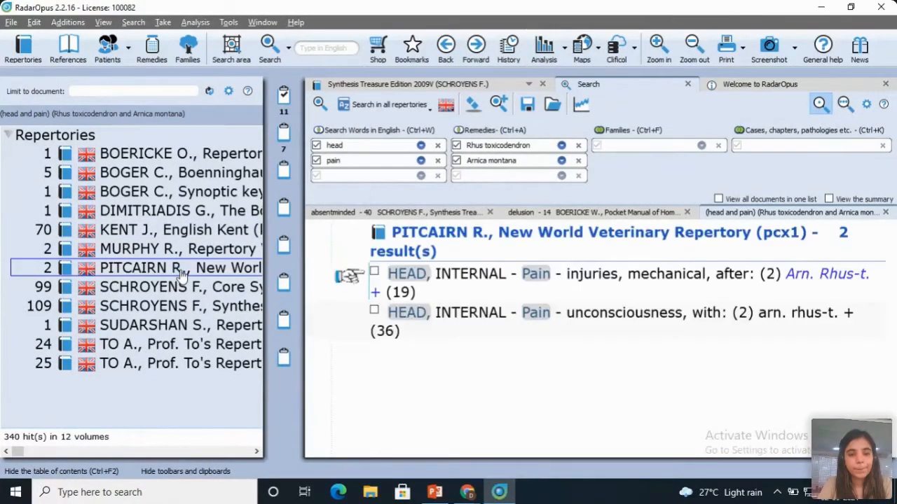
left_click(197, 253)
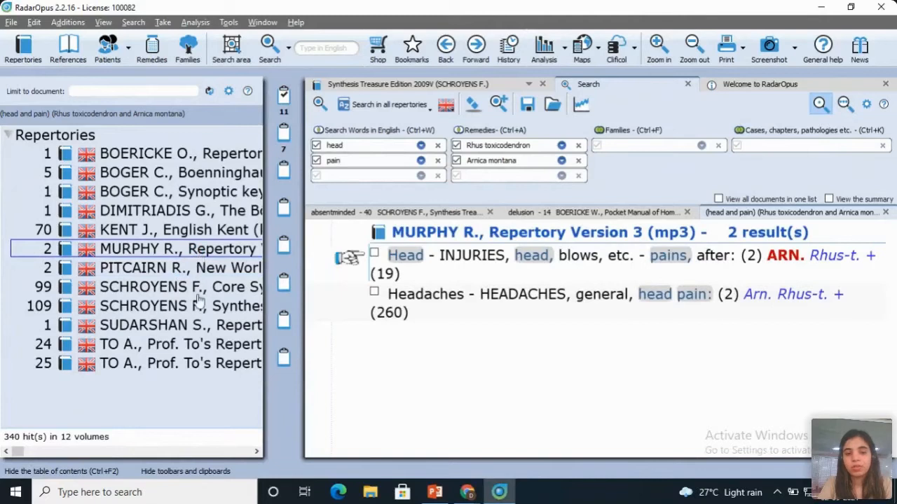
left_click(216, 287)
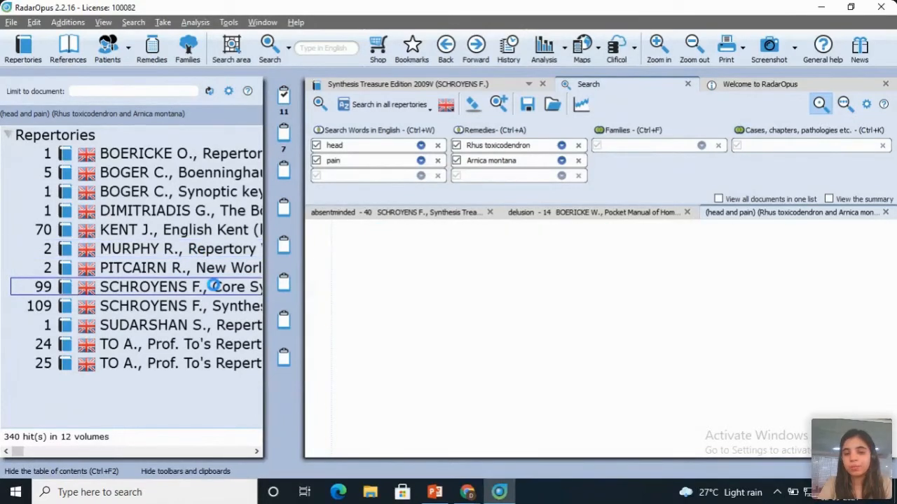
Step: Clear both remedies and both search words from the advanced search
left_click(578, 161)
left_click(578, 146)
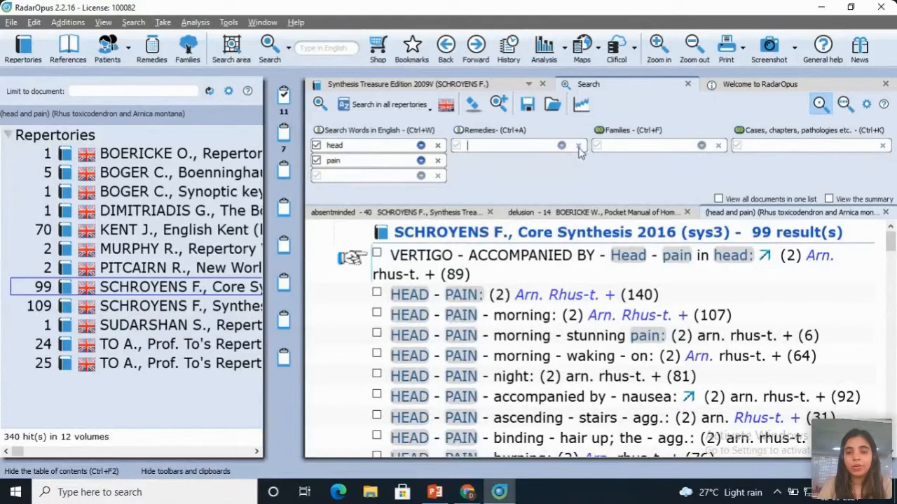
left_click(438, 161)
left_click(437, 146)
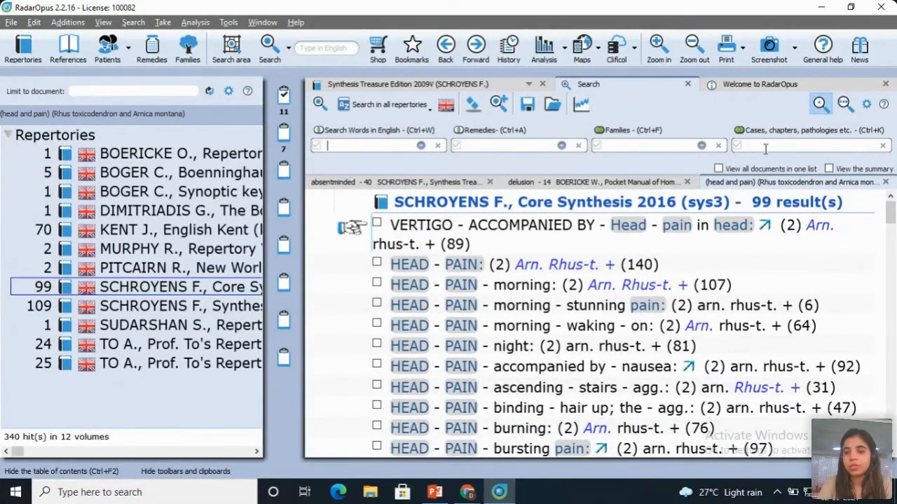
Step: Set Ignatia amara "Case Remedy" as the cases and chapters criterion and run the search in all documents
type("ign")
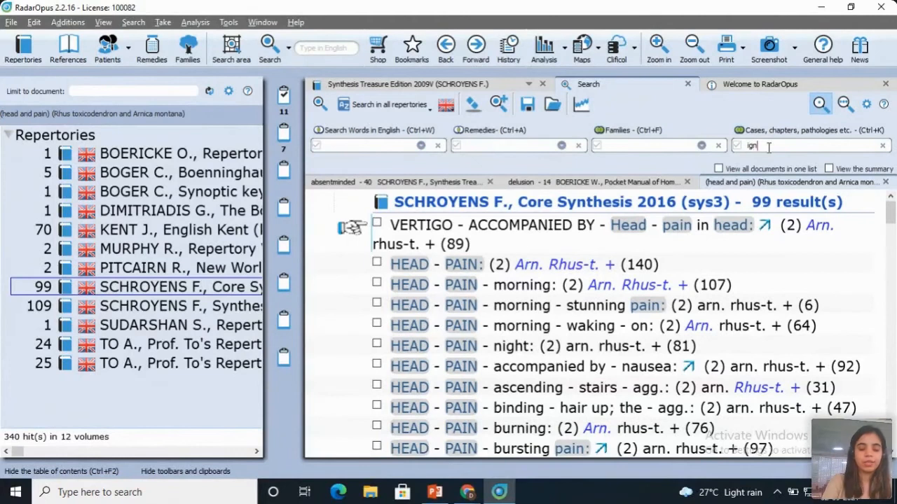
type("at")
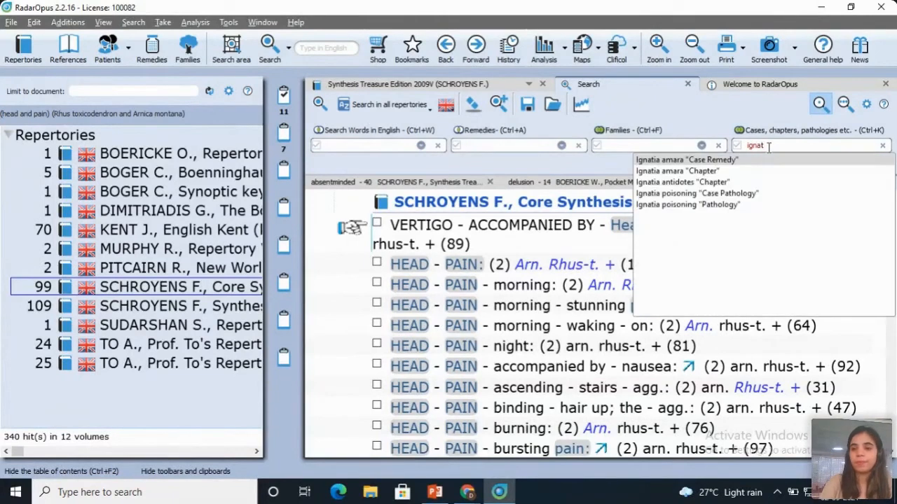
left_click(714, 162)
left_click(366, 109)
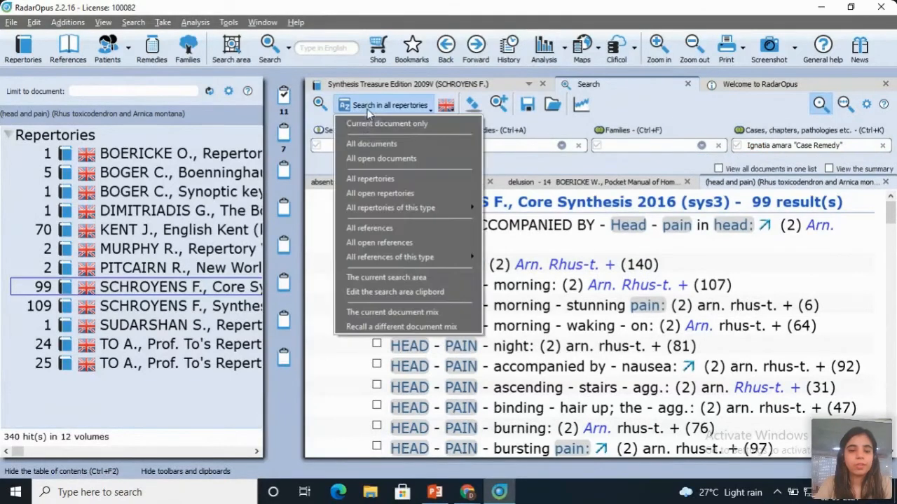
left_click(365, 143)
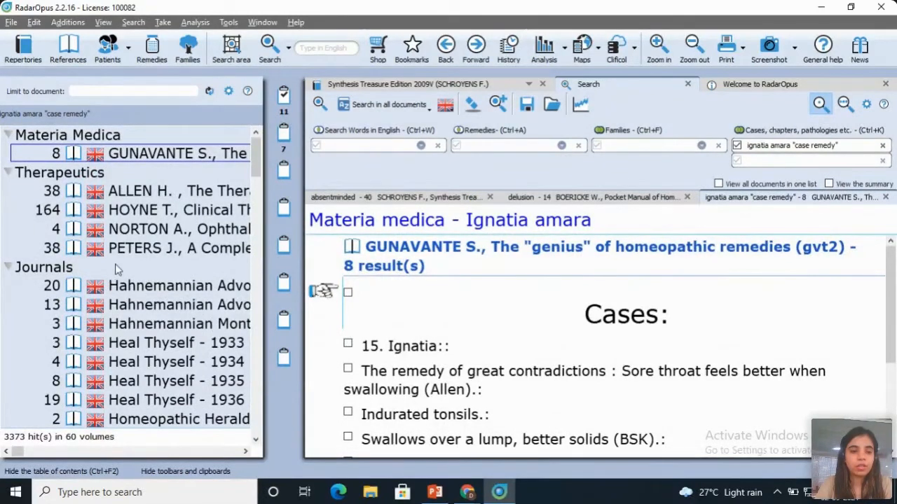
Step: Look through the list of documents matching the Ignatia amara case remedy, down to the clinical cases and back
left_click(255, 278)
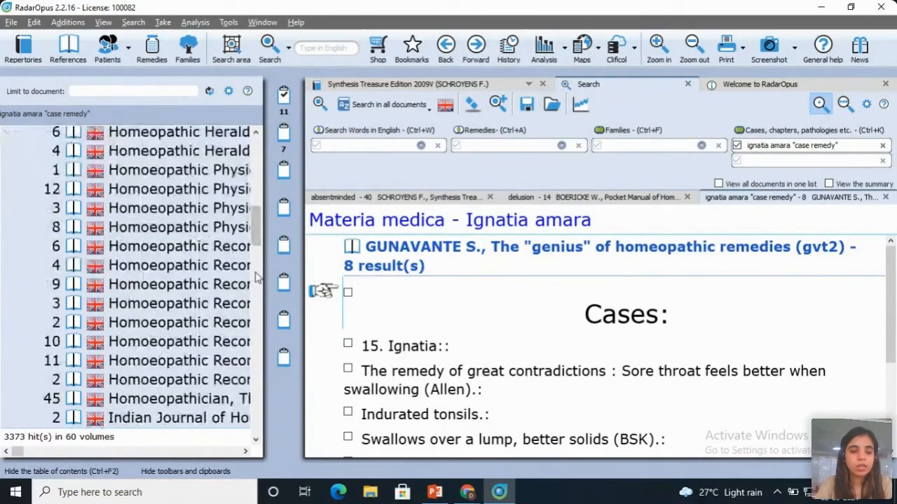
left_click(255, 278)
left_click_drag(256, 278, 257, 337)
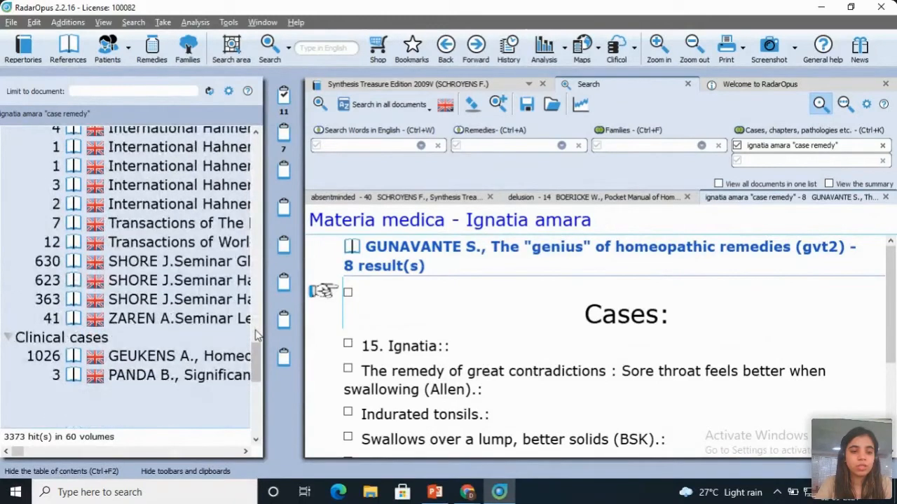
left_click(254, 203)
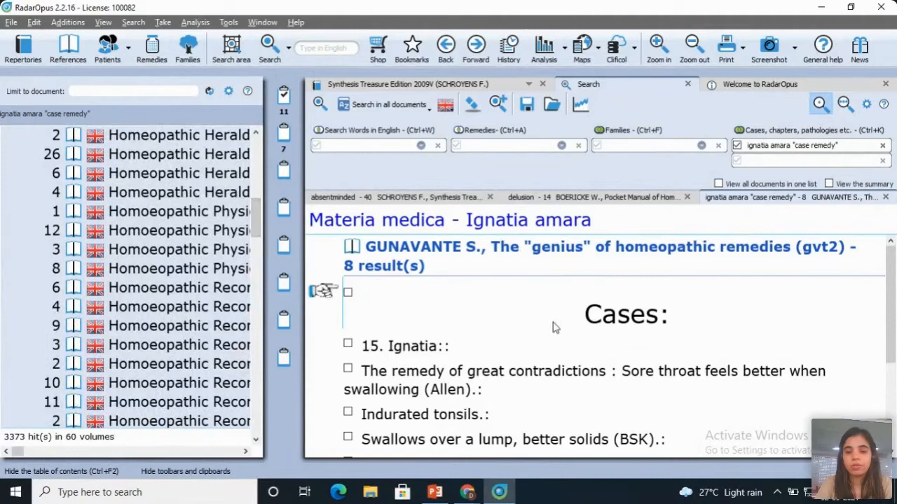
left_click(258, 163)
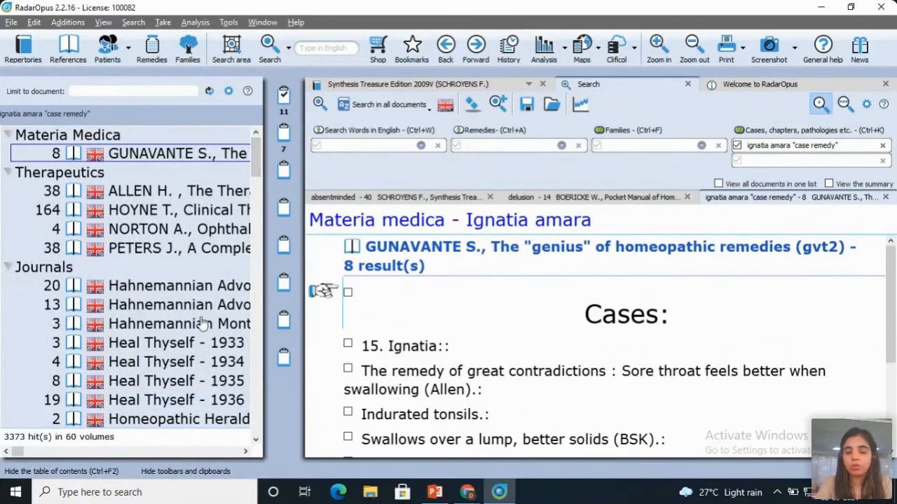
Step: Replace the Ignatia amara criterion with the remedies Rhus toxicodendron and Ledum palustre
left_click(883, 146)
left_click(528, 147)
type("rhus")
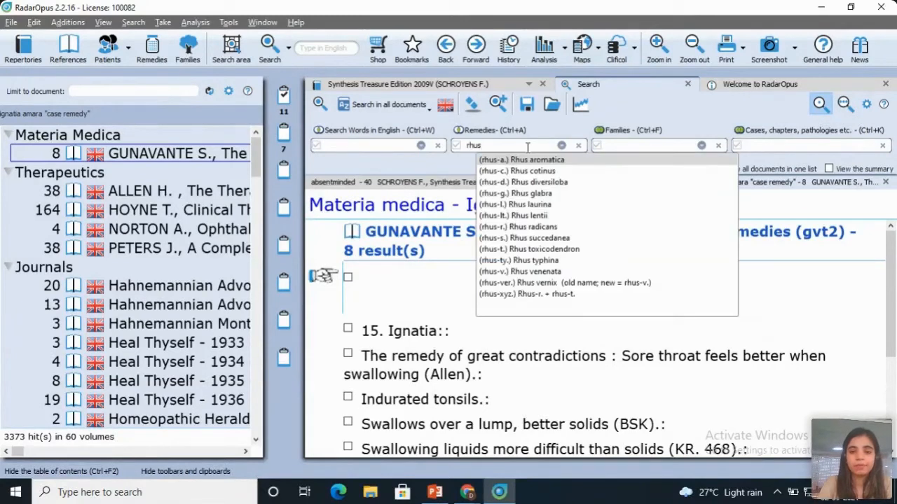
left_click(528, 250)
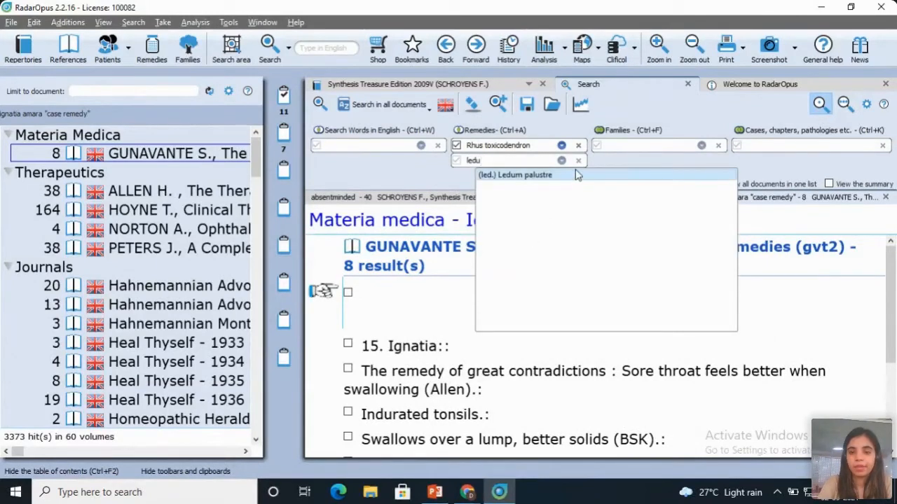
left_click(576, 171)
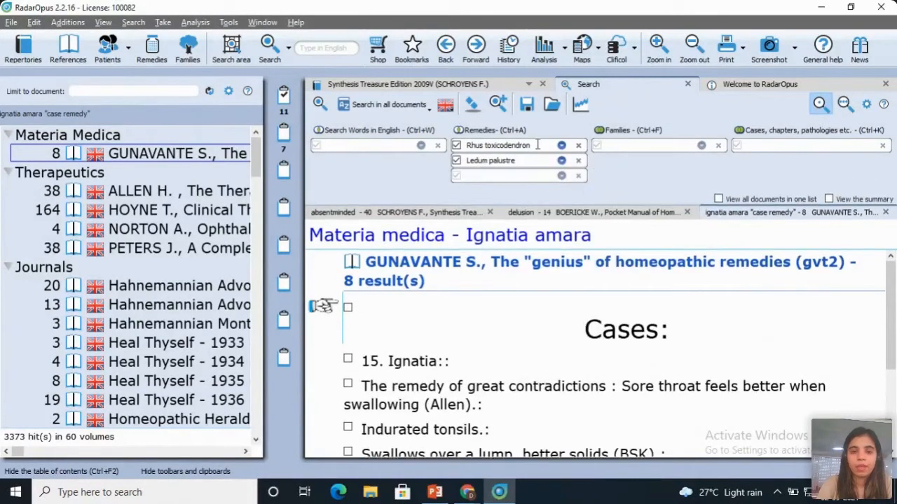
Step: Search all documents for symptoms with all these remedies, and view the results from Boenninghausen's Repertory and Boger's General Analysis
left_click(481, 133)
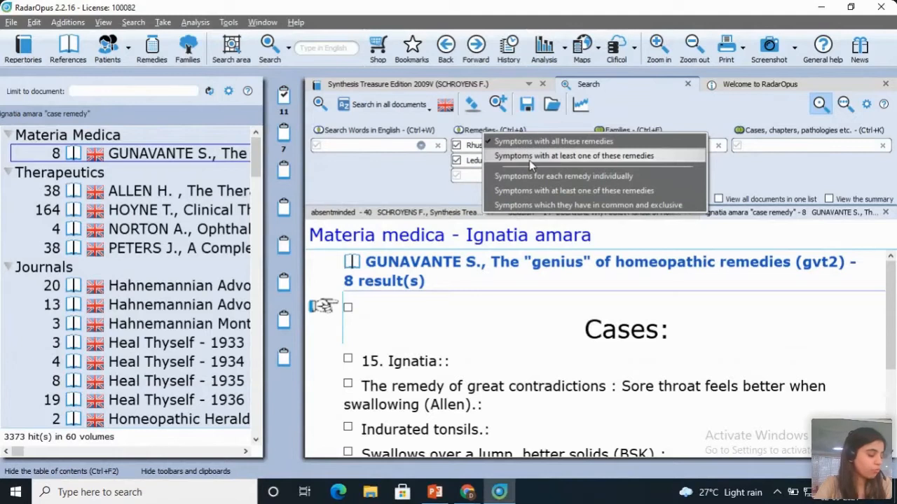
left_click(320, 105)
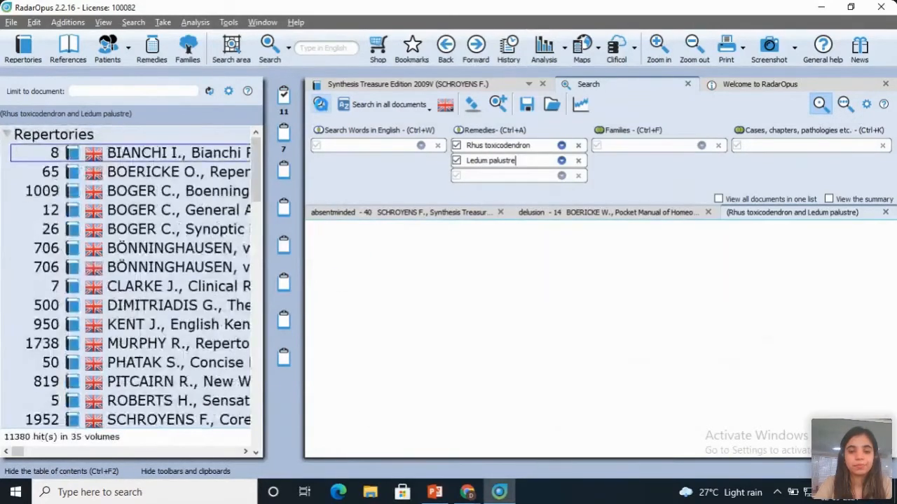
left_click(224, 194)
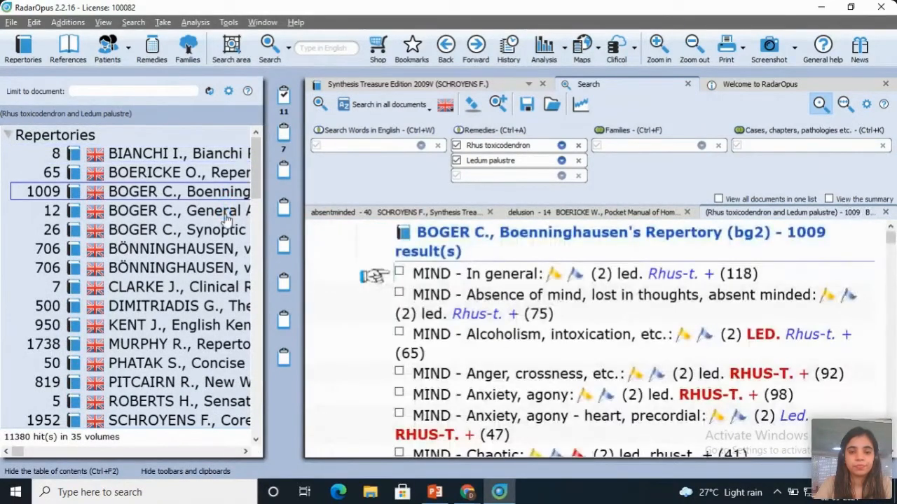
left_click(226, 210)
Step: Set the remedies criterion to "Symptoms which they have in common and exclusive" and run the search in all documents
left_click(518, 133)
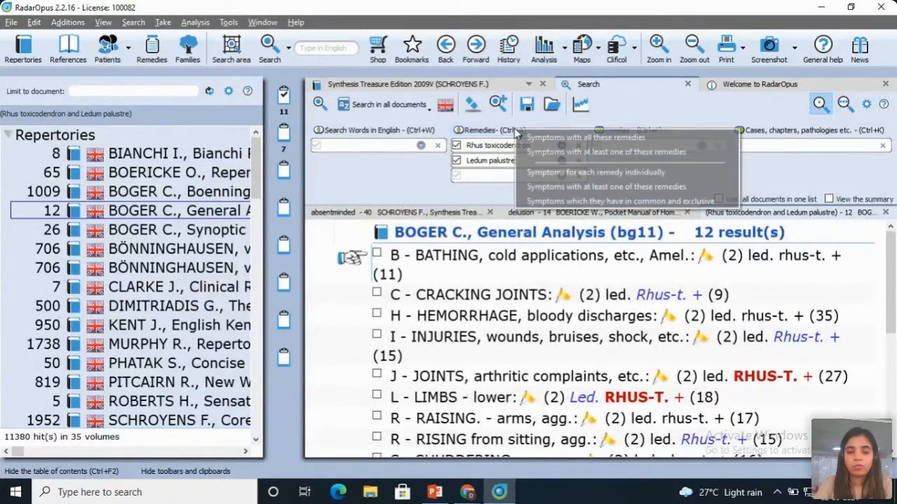
left_click(533, 201)
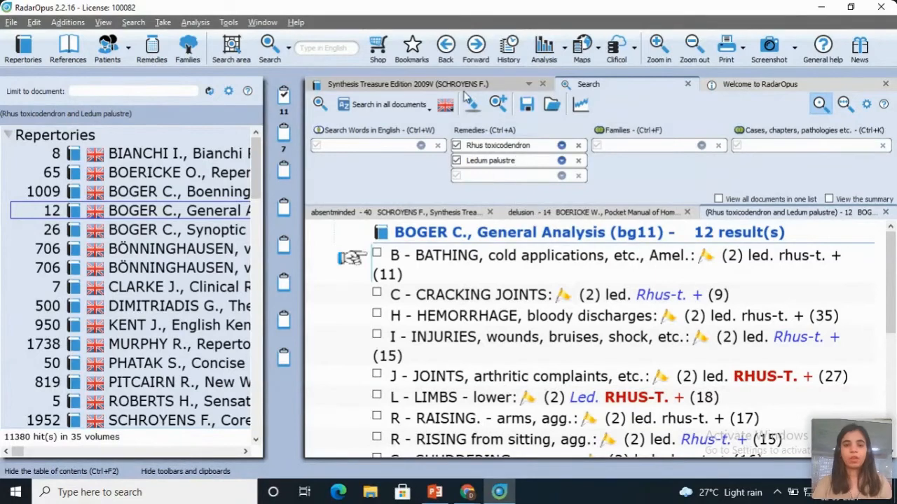
left_click(320, 104)
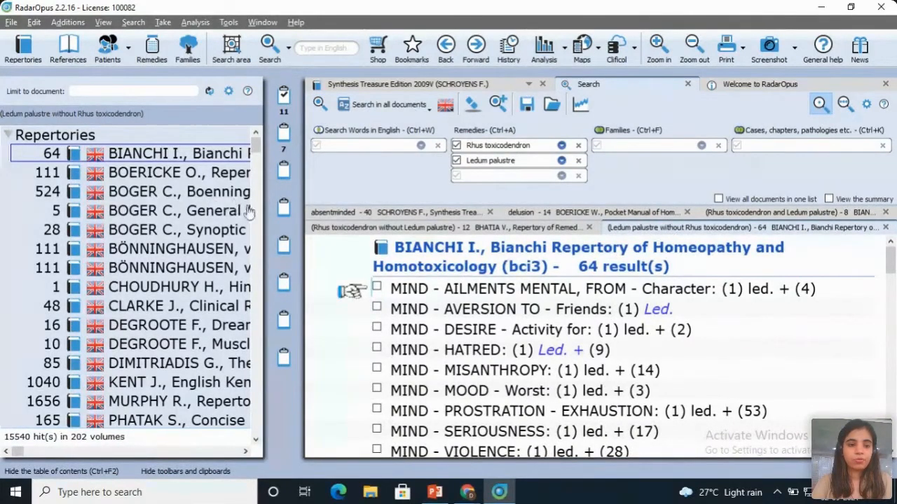
Step: View the Ledum palustre without Rhus toxicodendron results in Boericke's Pocket Manual, collapsing the repertories in the document list
left_click(10, 136)
left_click(10, 137)
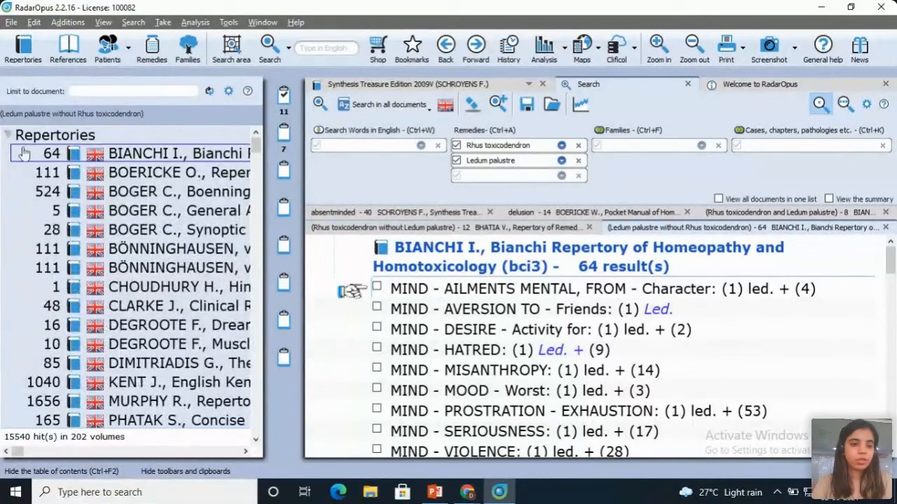
left_click(9, 135)
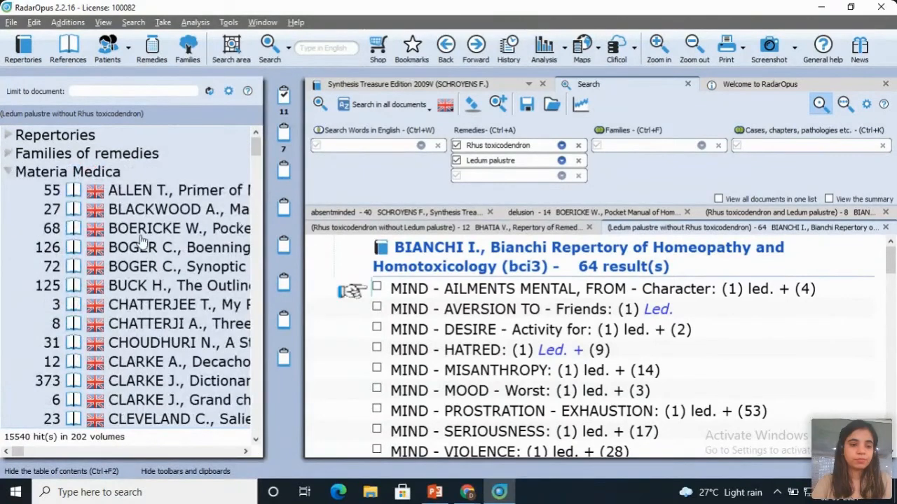
left_click(140, 229)
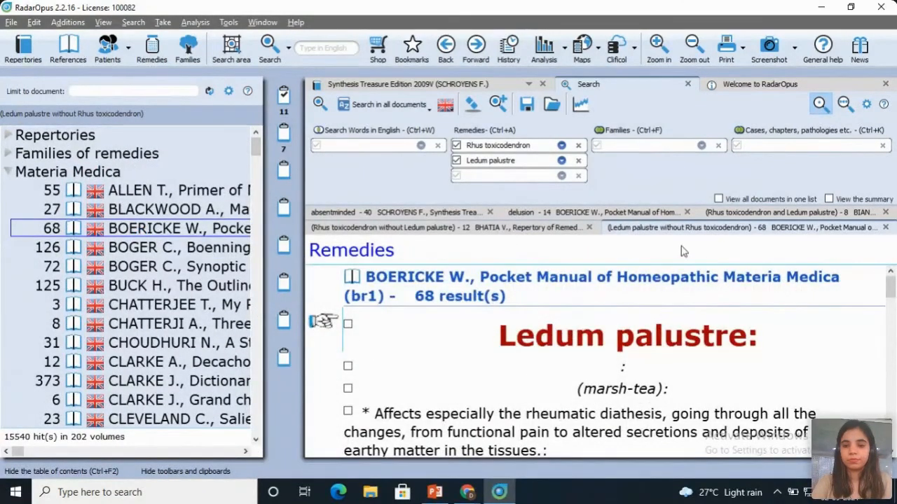
Step: Look through the documents listed for Rhus toxicodendron without Ledum palustre, back up to the repertories
left_click(543, 233)
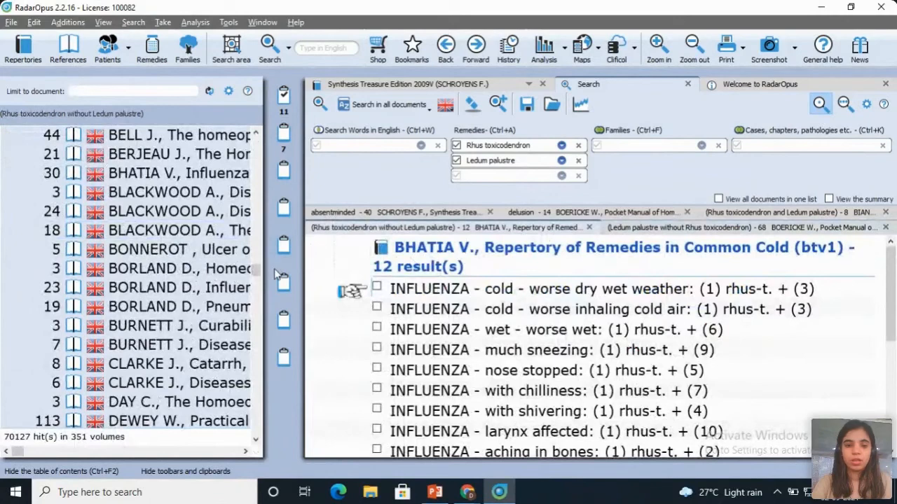
left_click(258, 162)
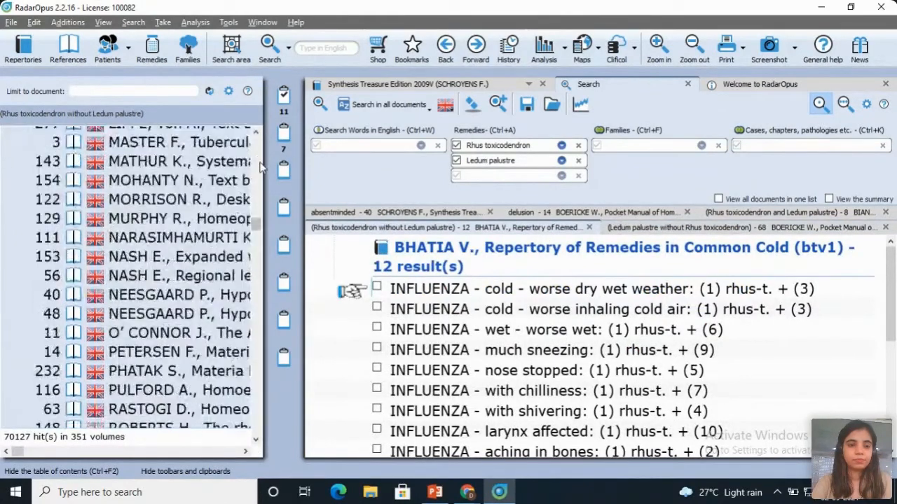
left_click(257, 152)
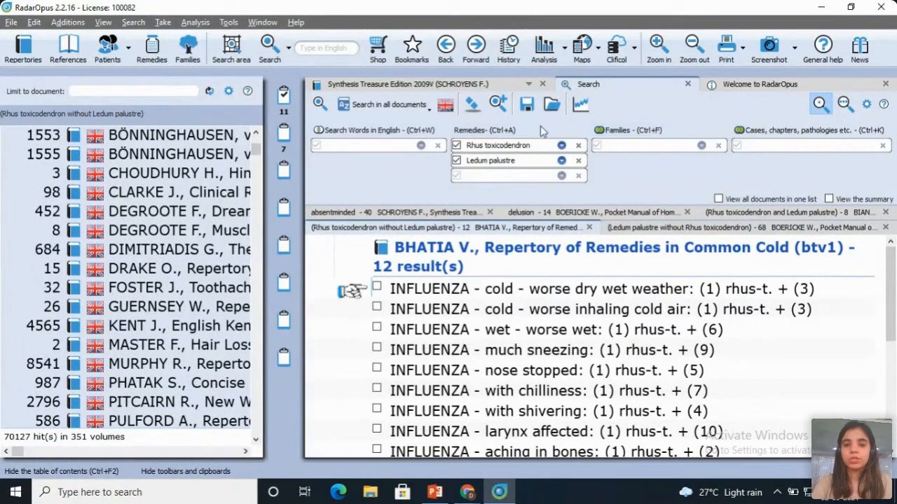
left_click(386, 138)
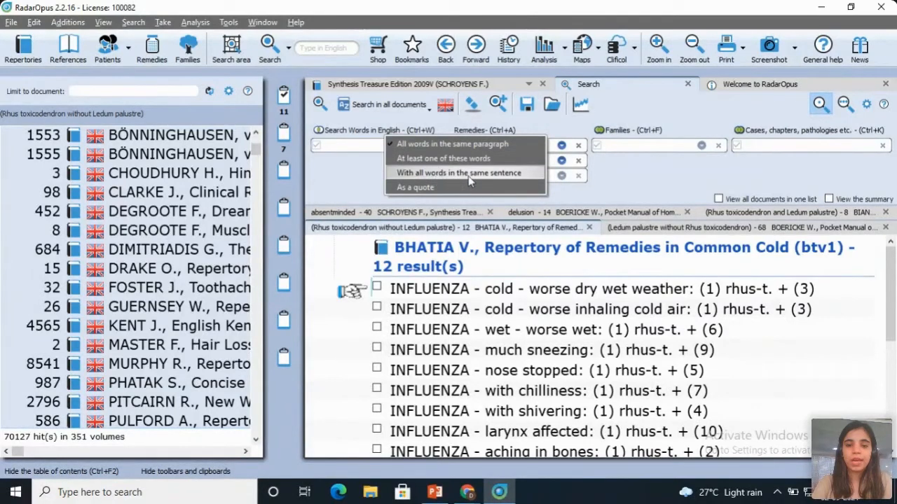
left_click(357, 186)
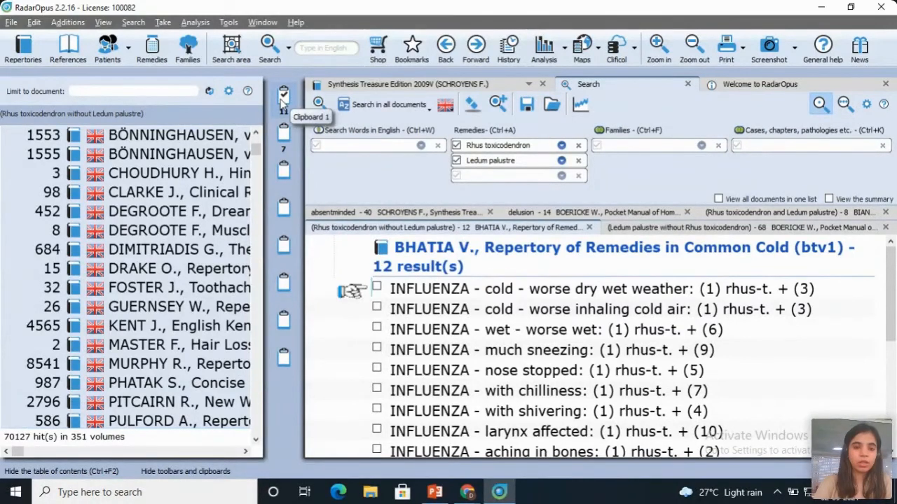
Step: Clear all clipboards
right_click(283, 100)
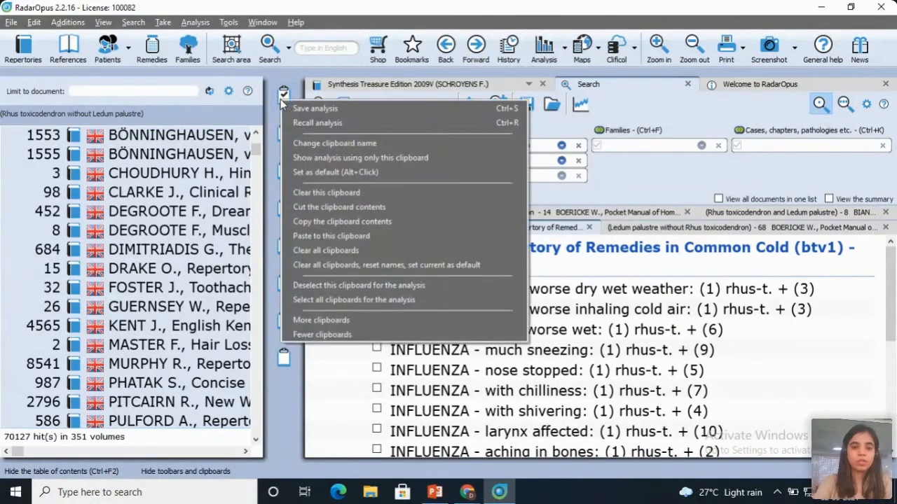
left_click(319, 252)
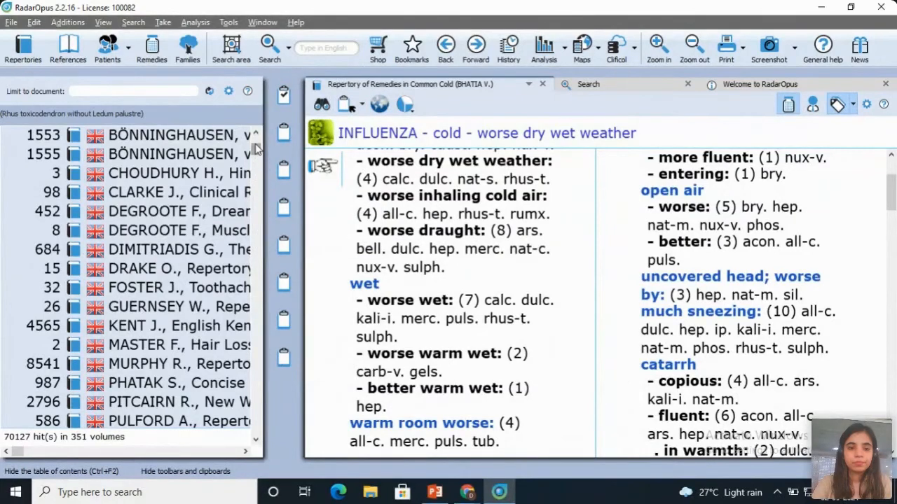
Step: Open the MIND - ABSENTMINDED - morning rubric from the earlier absentminded search results and take it into clipboard 1
left_click(589, 83)
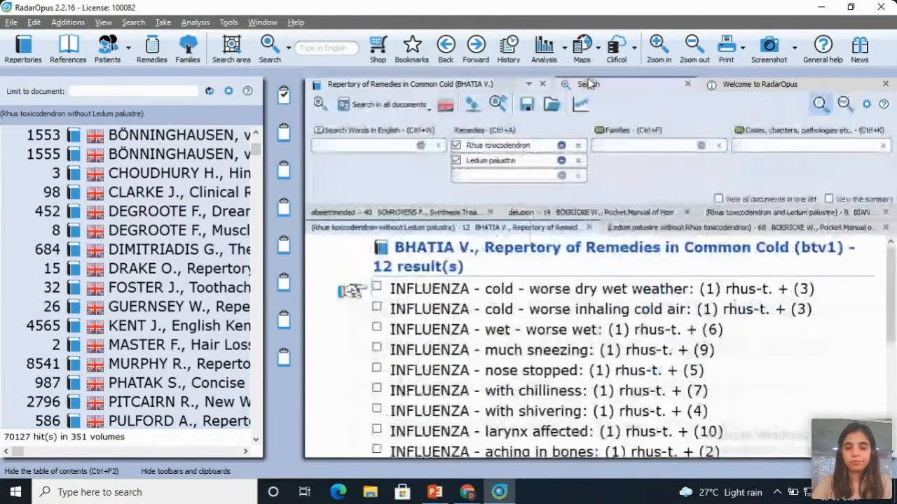
left_click(564, 213)
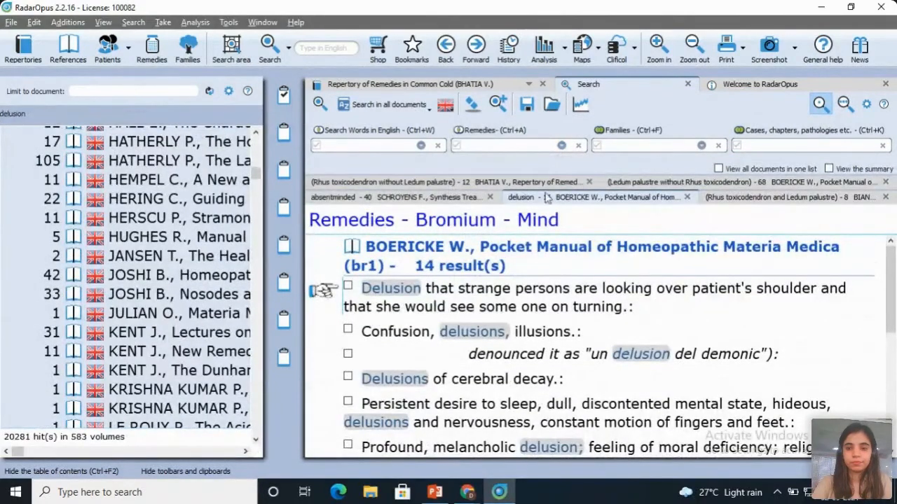
left_click(443, 204)
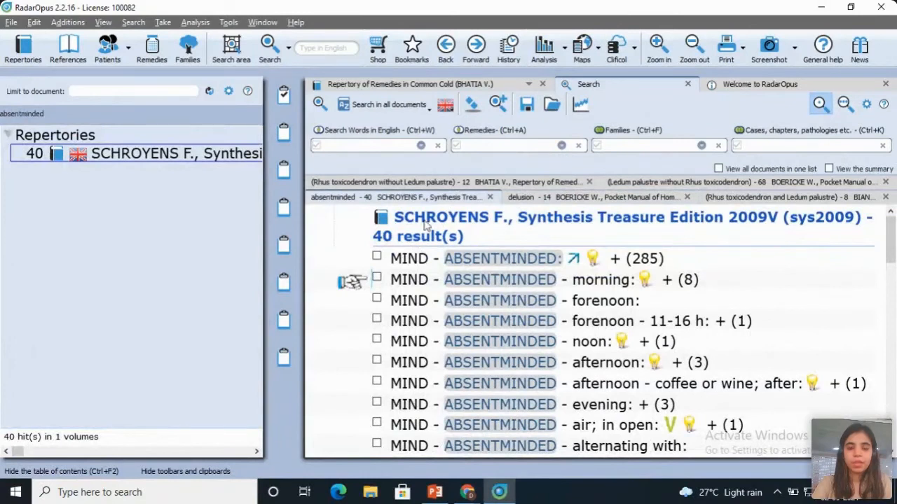
double_click(502, 281)
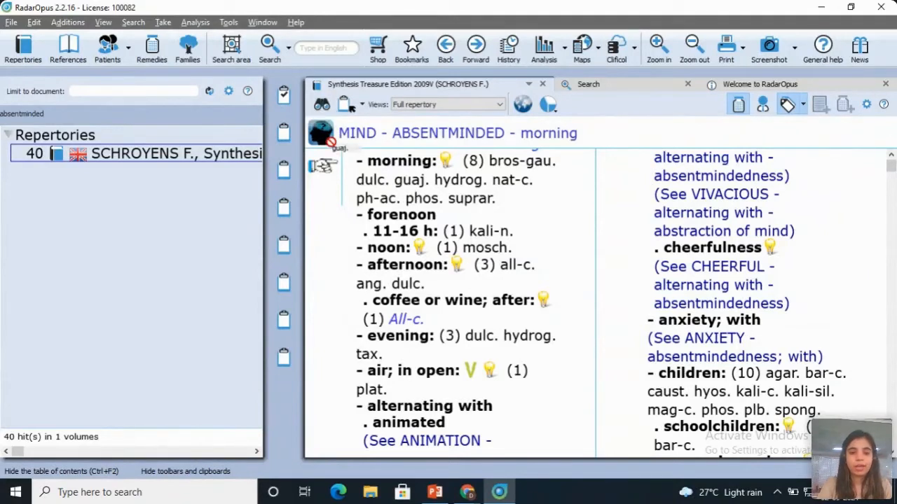
left_click_drag(283, 94, 282, 95)
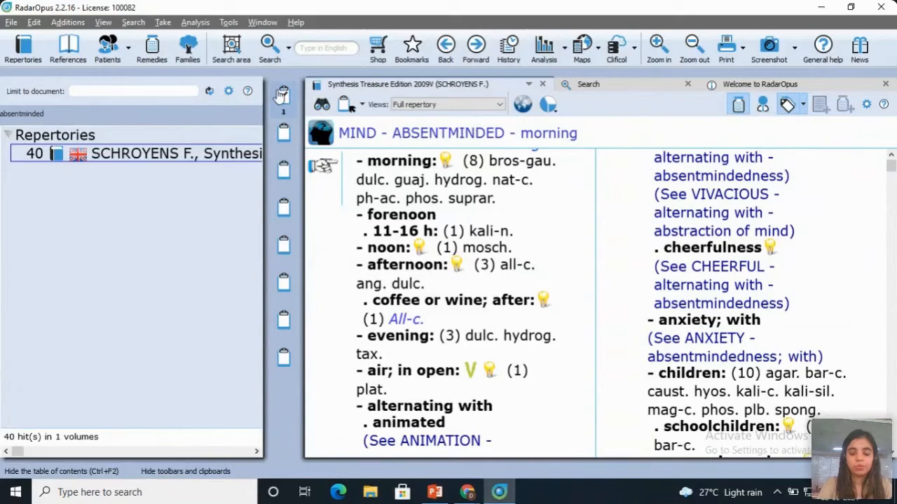
Step: Take the ABSENTMINDED - forenoon and ABSENTMINDED - forenoon - 11-16 h rubrics into clipboard 1
key("Down")
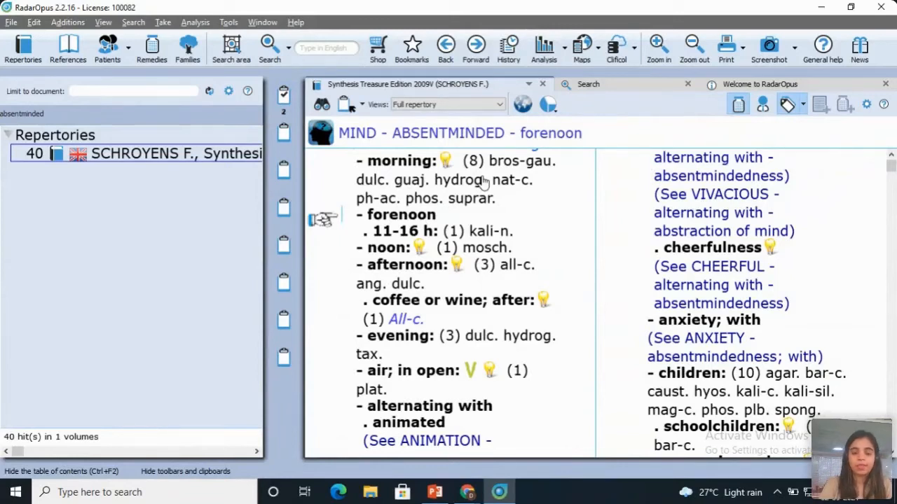
key("Down")
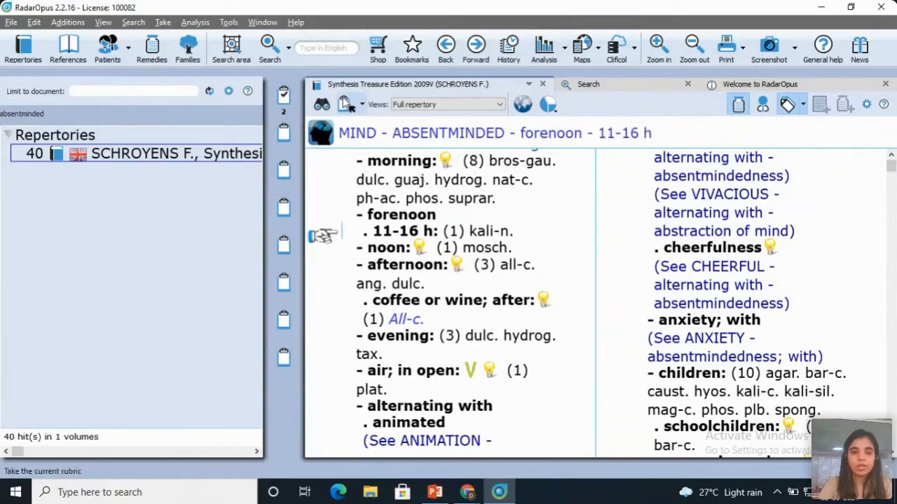
left_click(349, 110)
left_click(362, 105)
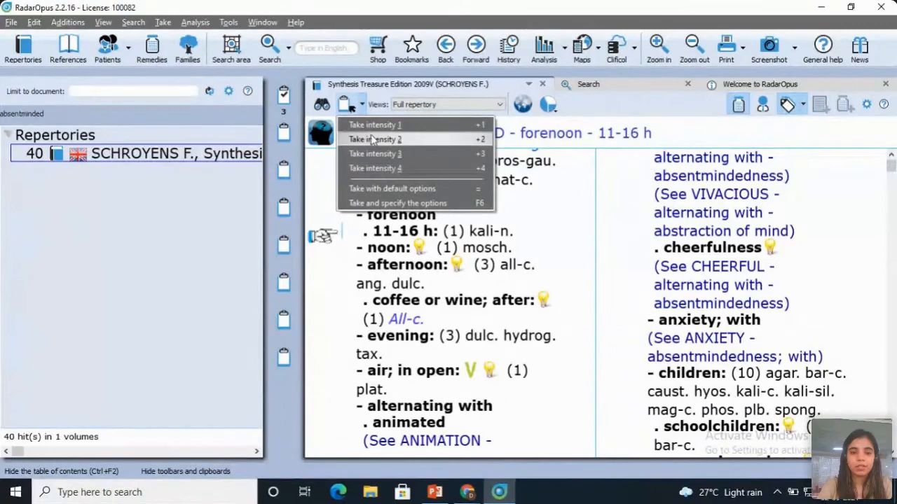
left_click(322, 178)
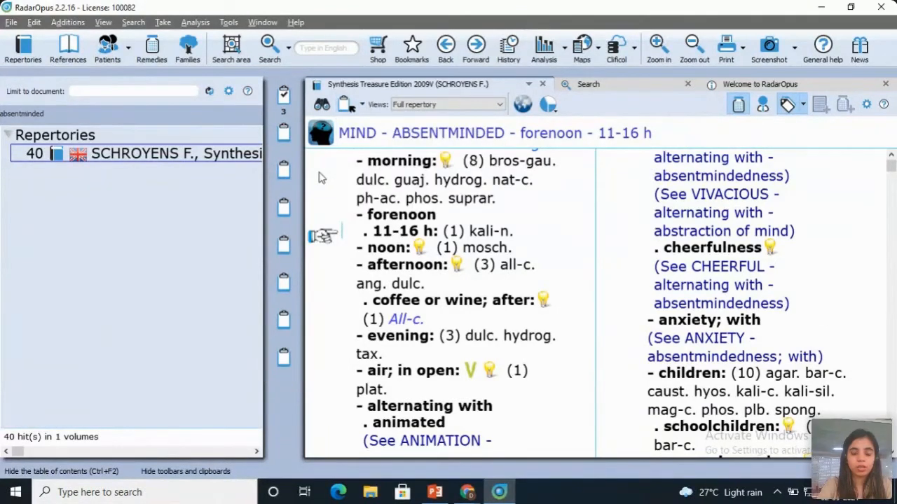
Step: Take the MIND - ABSENTMINDED - noon rubric into clipboard 1 with intensity 4
key("Down")
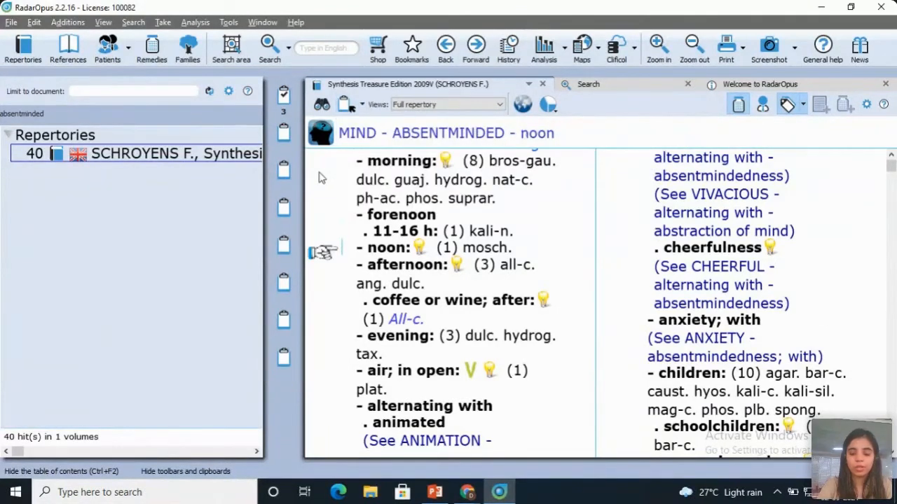
left_click(363, 105)
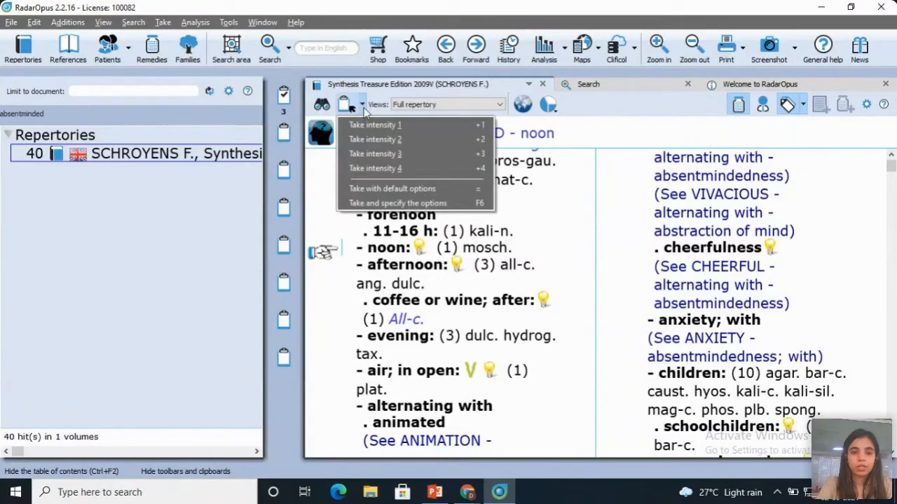
left_click(372, 169)
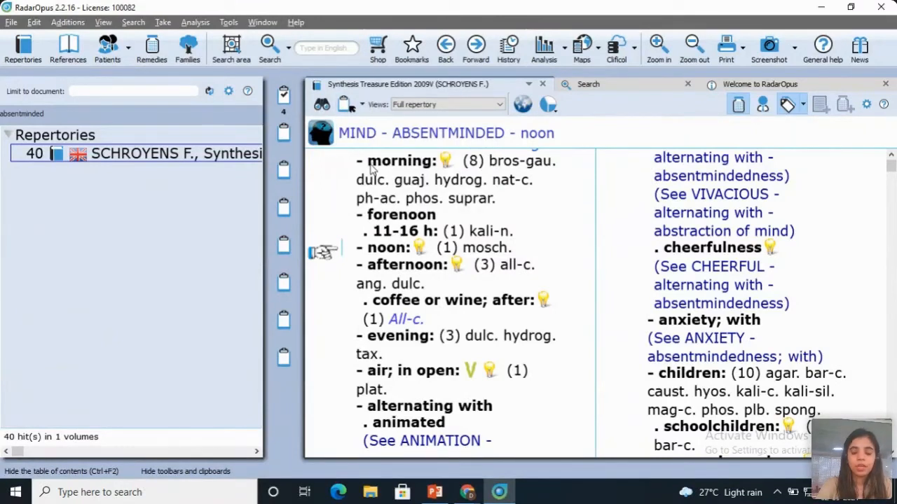
Step: Go to the PAIN rubric in the EXTREMITIES chapter of the Synthesis repertory
key("Down")
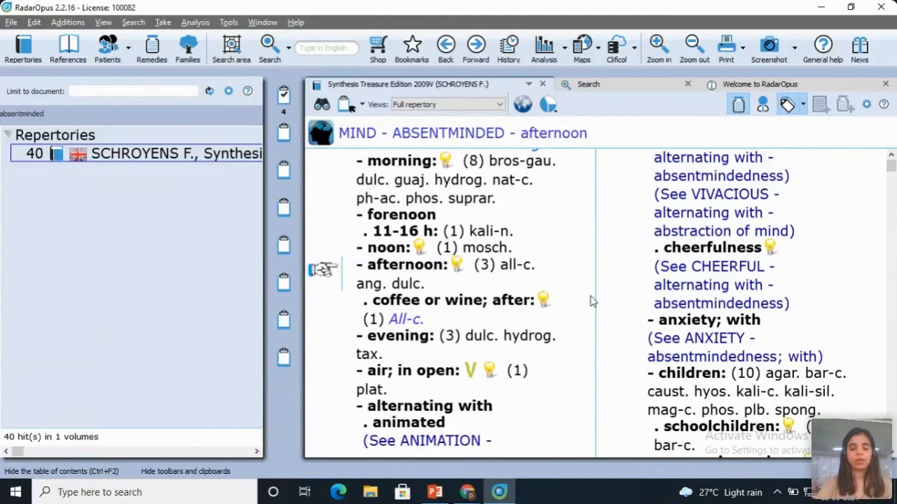
type("extr")
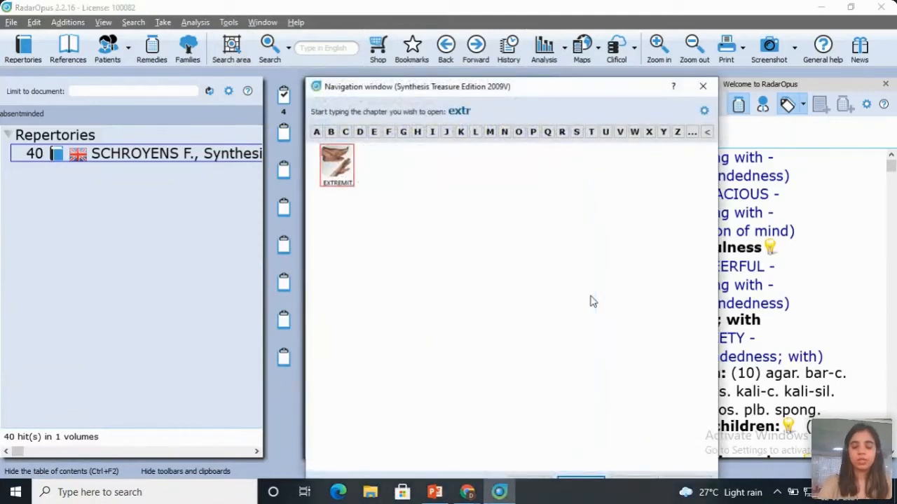
key("Return")
type("pain")
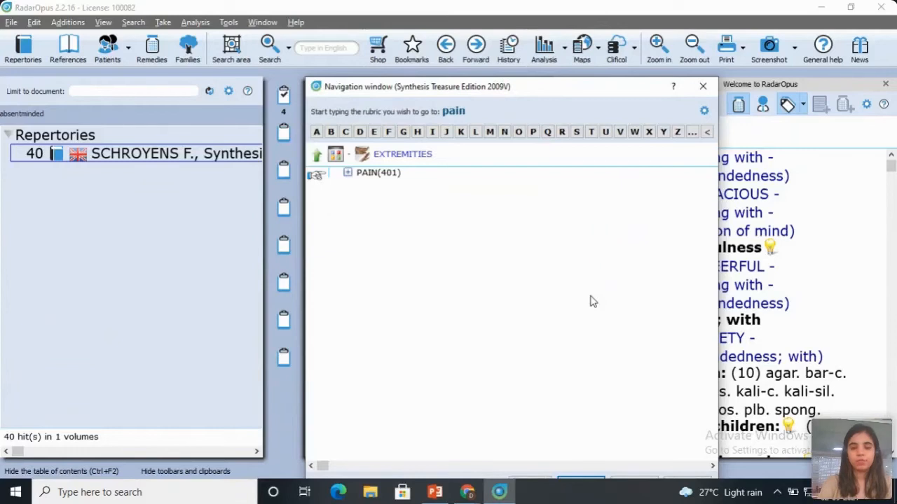
key("Return")
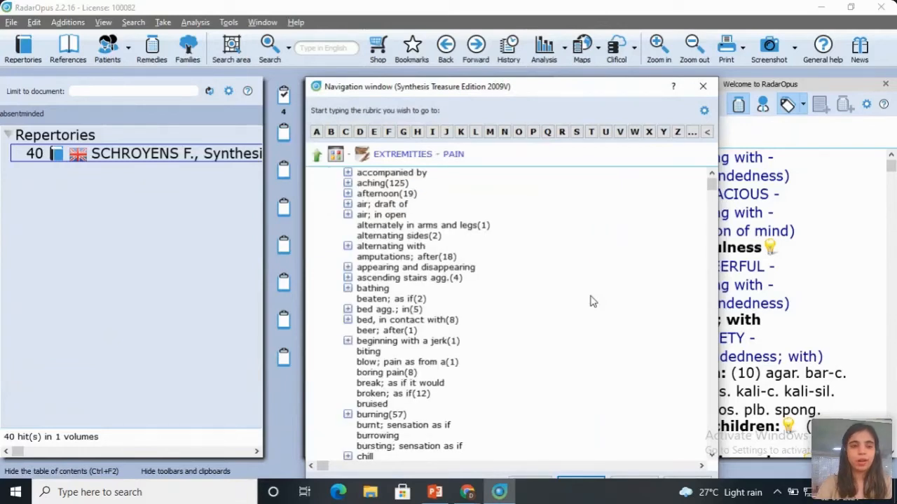
key("Return")
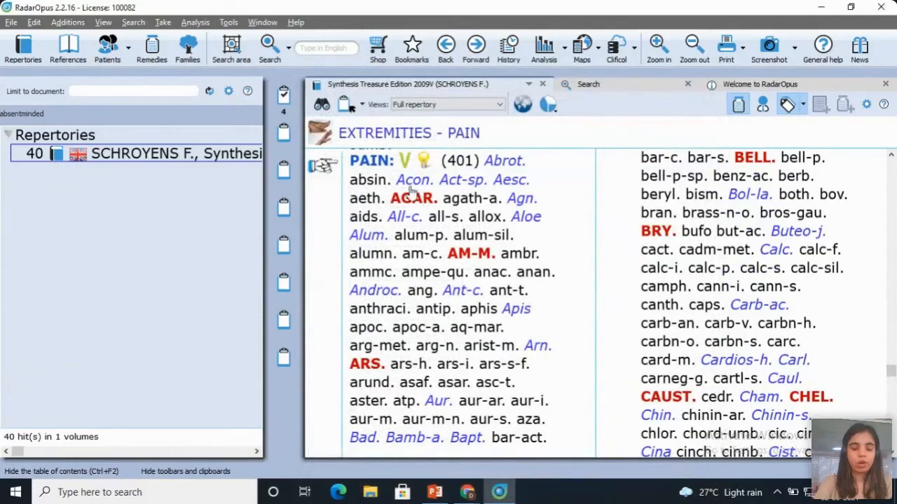
left_click_drag(410, 188, 221, 41)
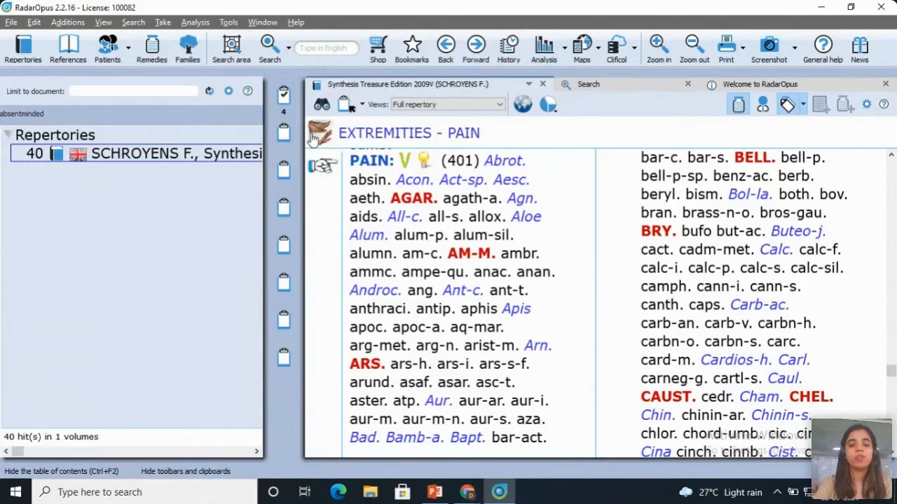
Step: Open a new search and limit it to the current search area
left_click(288, 49)
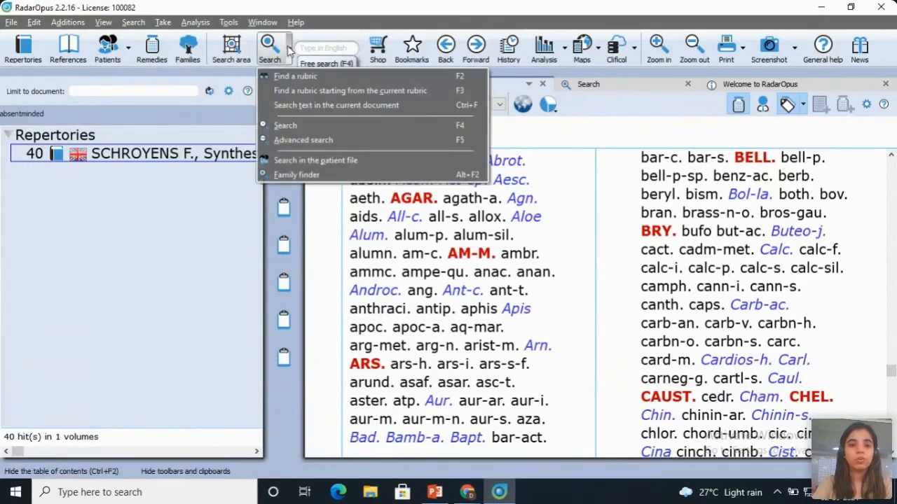
left_click(298, 126)
left_click(158, 108)
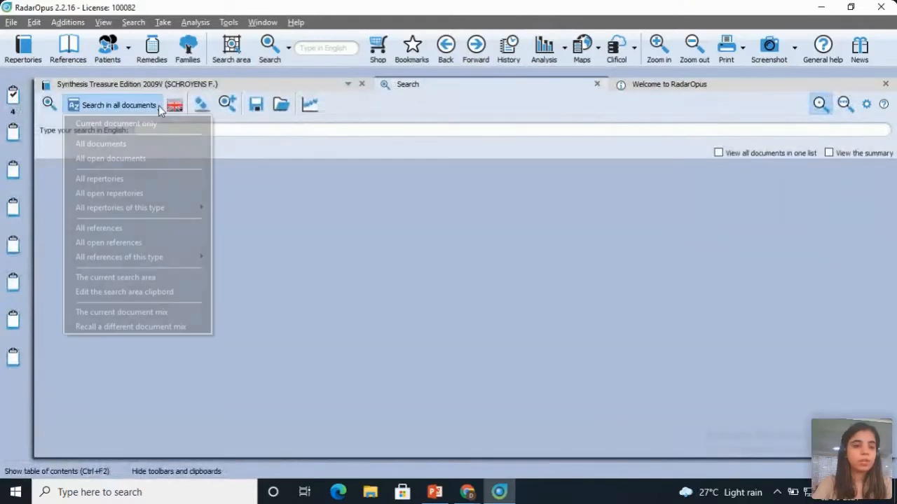
left_click(130, 278)
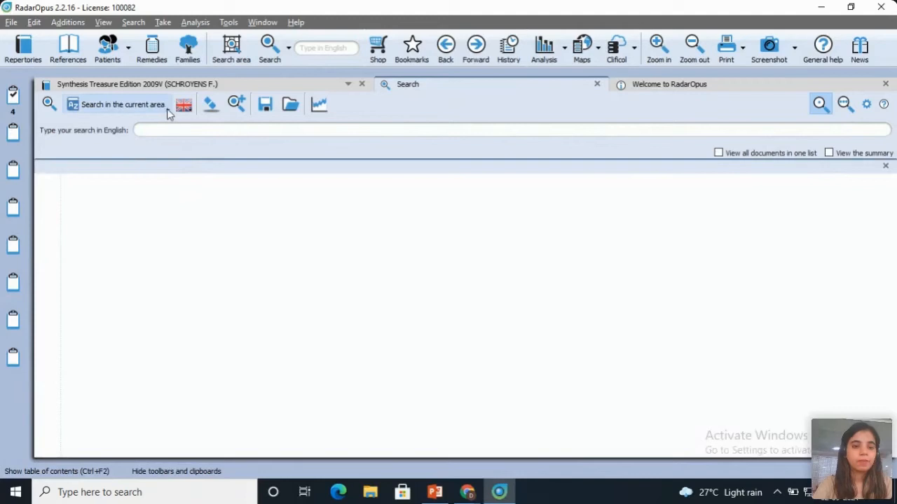
Step: Search the current search area for the remedy Rhus toxicodendron
type("rhus")
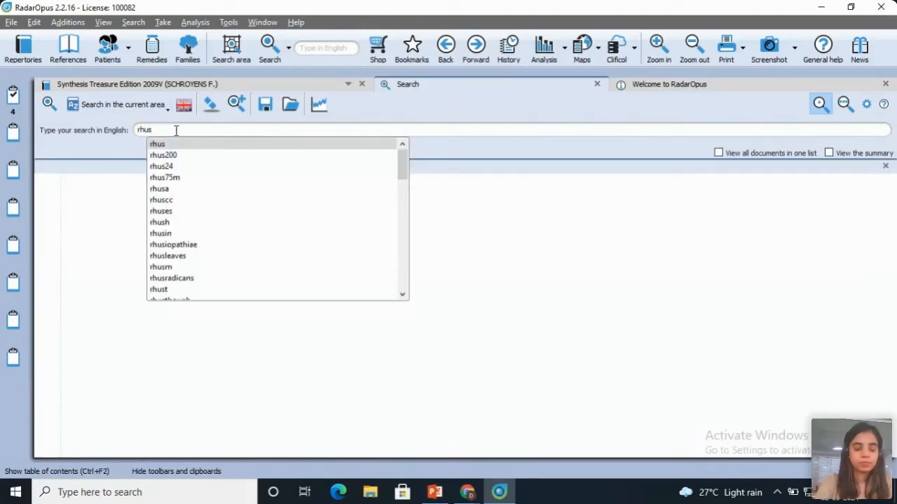
key("Down")
key("Down")
key("Down")
key("Down")
key("Down")
key("Down")
key("Down")
key("Down")
key("Down")
key("Down")
key("Down")
key("Down")
key("Down")
key("Down")
key("Down")
key("Down")
key("Down")
key("Down")
key("Down")
key("Down")
key("Up")
key("Up")
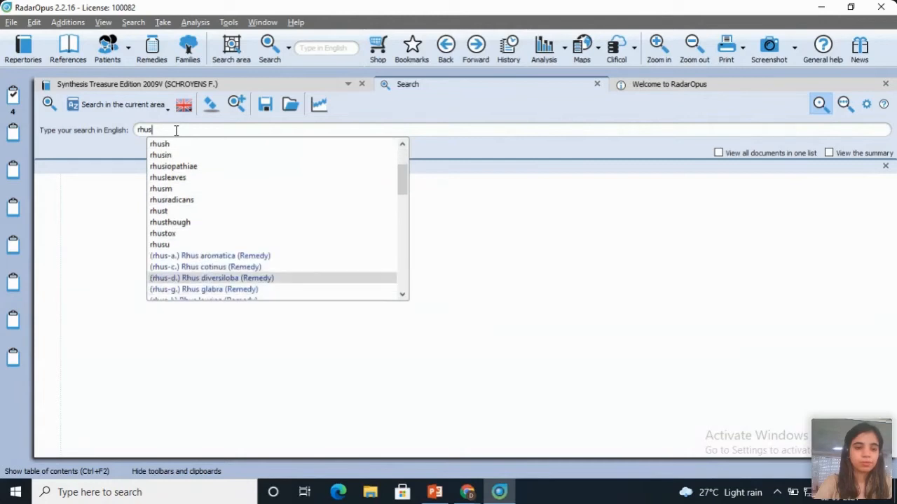
key("Down")
key("Down")
key("Down")
key("Down")
key("Down")
key("Down")
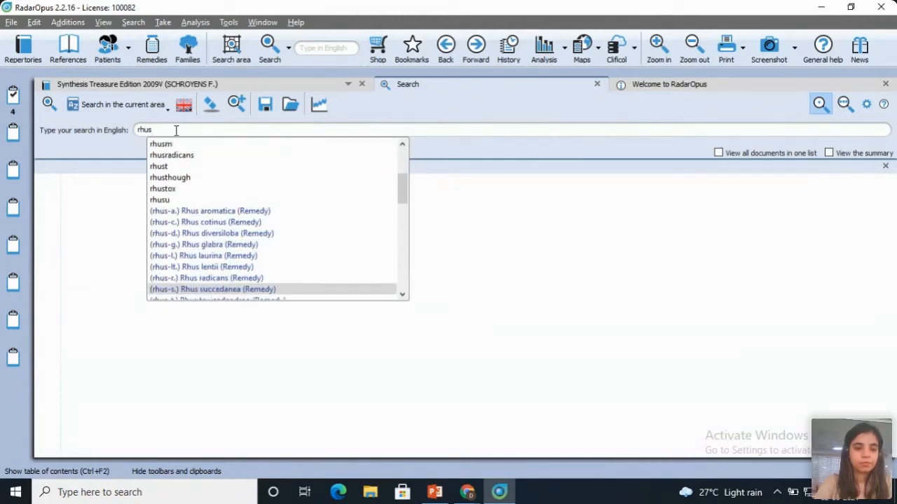
key("Down")
key("Down")
key("Up")
key("Return")
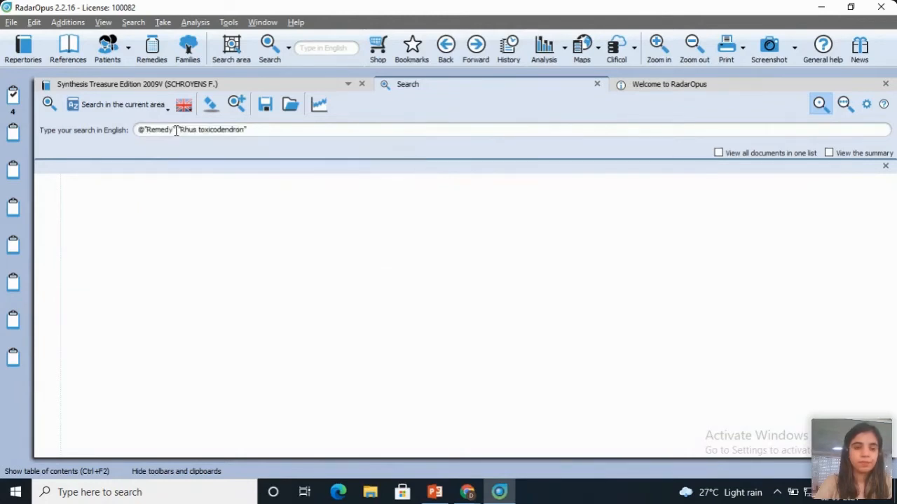
left_click(49, 104)
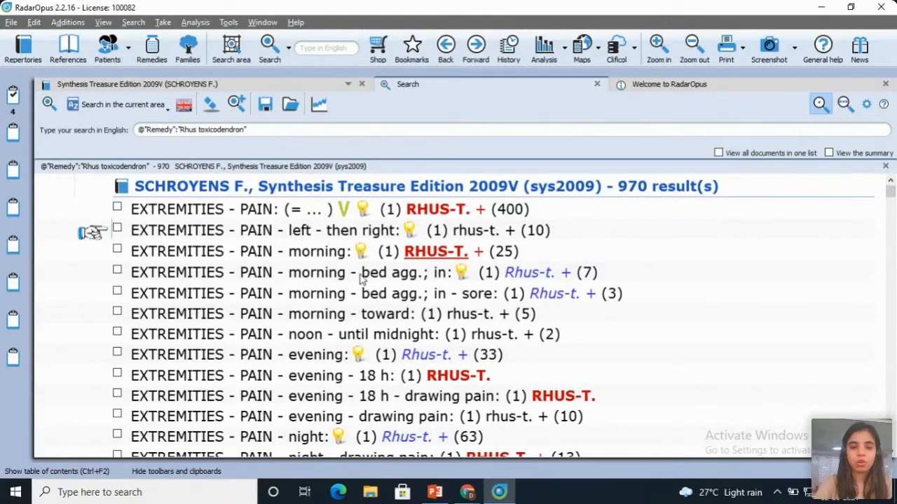
Step: Look through the Rhus toxicodendron results and check which rubrics the compiled search area contains
scroll(361, 279, "down", 3)
scroll(361, 280, "down", 5)
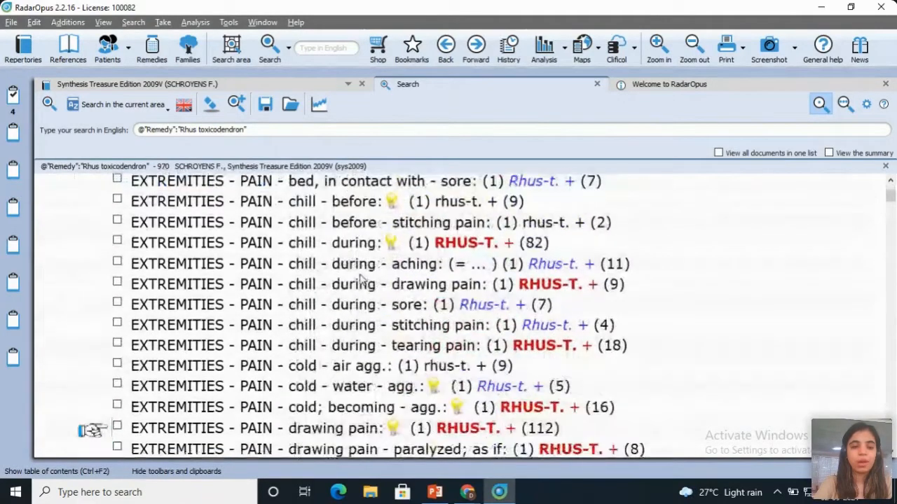
scroll(361, 280, "up", 8)
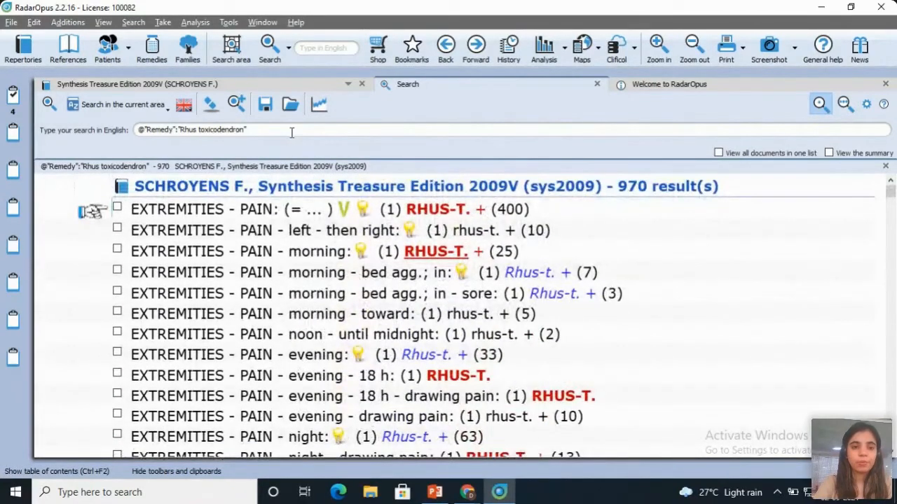
left_click(232, 61)
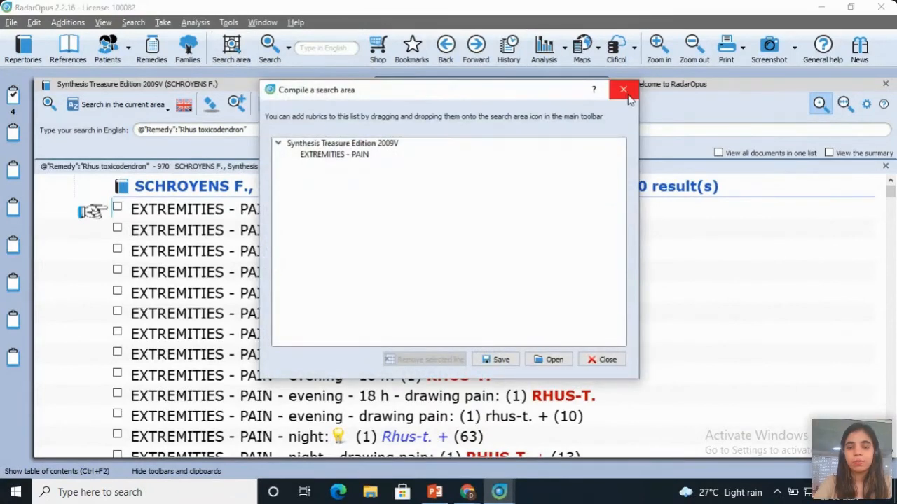
left_click(623, 91)
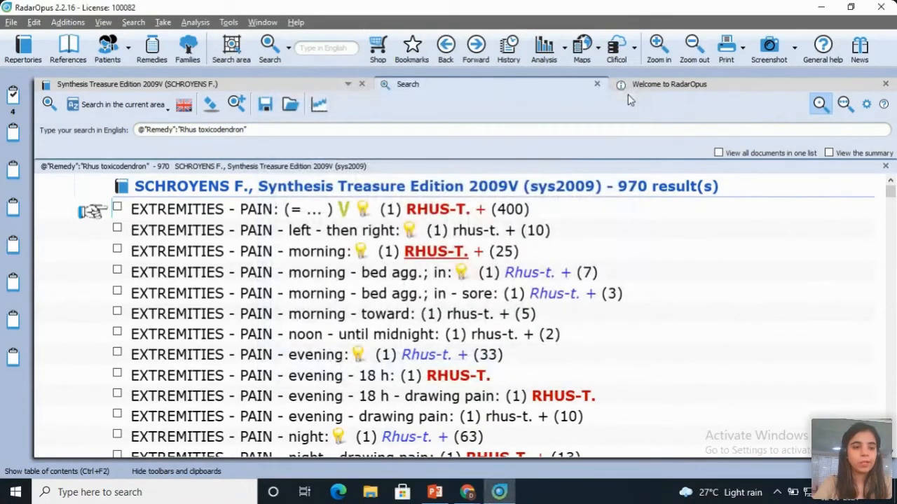
Step: Take the EXTREMITIES - PAIN rubrics for PAIN itself, left - then right, morning, and morning - bed agg.; in into clipboard 1
left_click(117, 207)
left_click(117, 228)
left_click(117, 250)
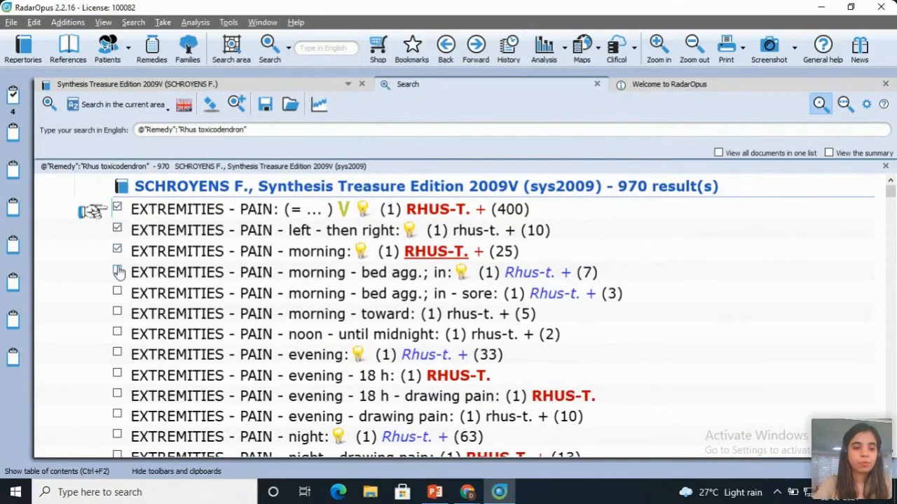
left_click(117, 271)
left_click_drag(165, 251, 16, 100)
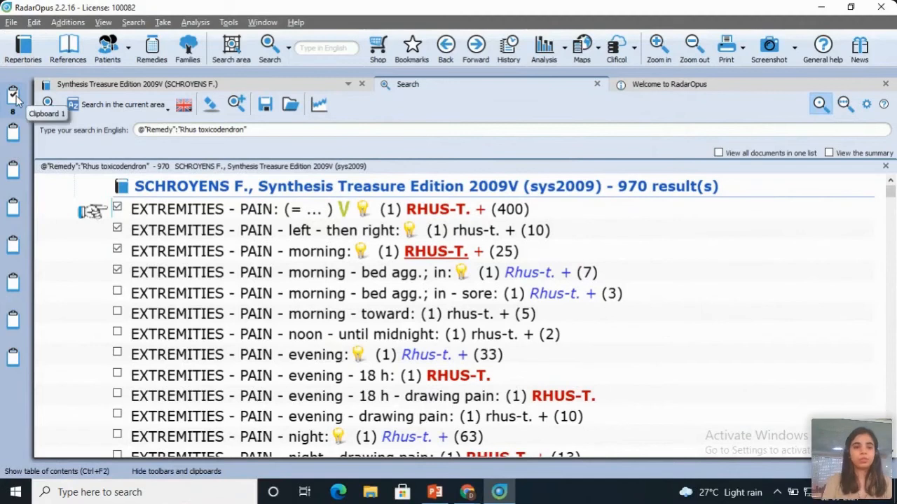
Step: Mark the Bhatia, Bianchi and Boericke repertories and Boger's Boenninghausen, General Analysis and Synoptic key repertories for the document mix
left_click(25, 60)
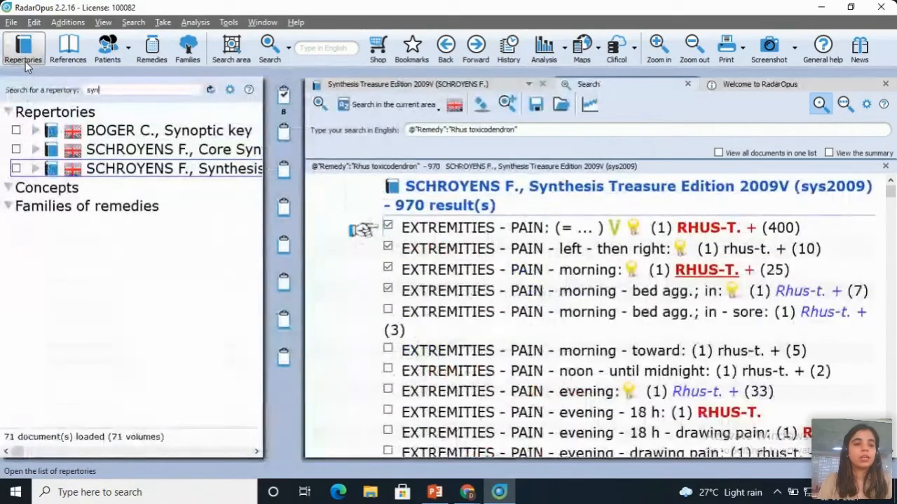
key("BackSpace")
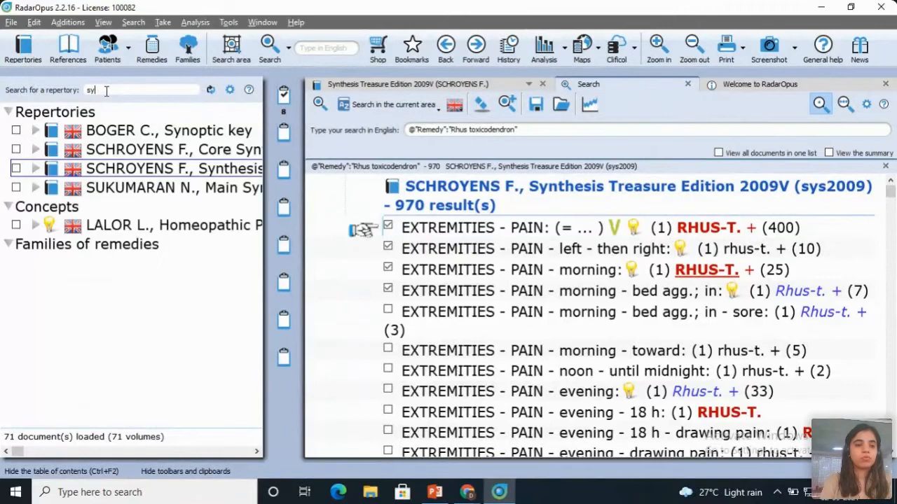
key("BackSpace")
key("BackSpace")
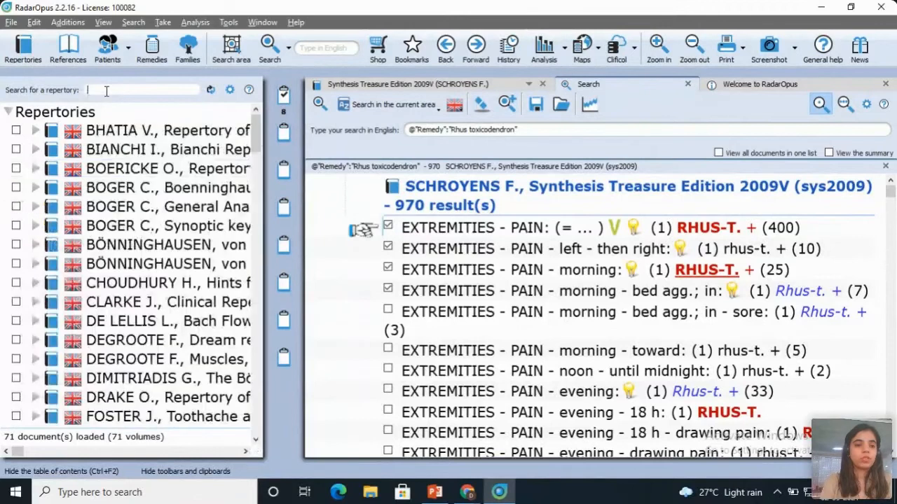
left_click(16, 149)
left_click(16, 168)
left_click(16, 187)
left_click(15, 205)
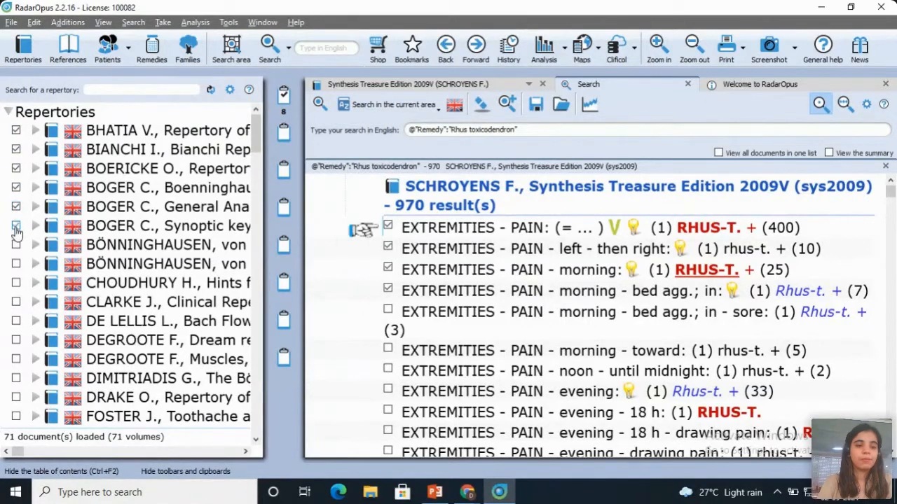
Step: Mark the Arndt, Bailey and two Banerjea materia medica references, the Allen keynotes, and the Blackie and Candegabe comparative works for the document mix
left_click(68, 47)
left_click(16, 188)
left_click(16, 206)
left_click(15, 226)
left_click(17, 245)
left_click(10, 114)
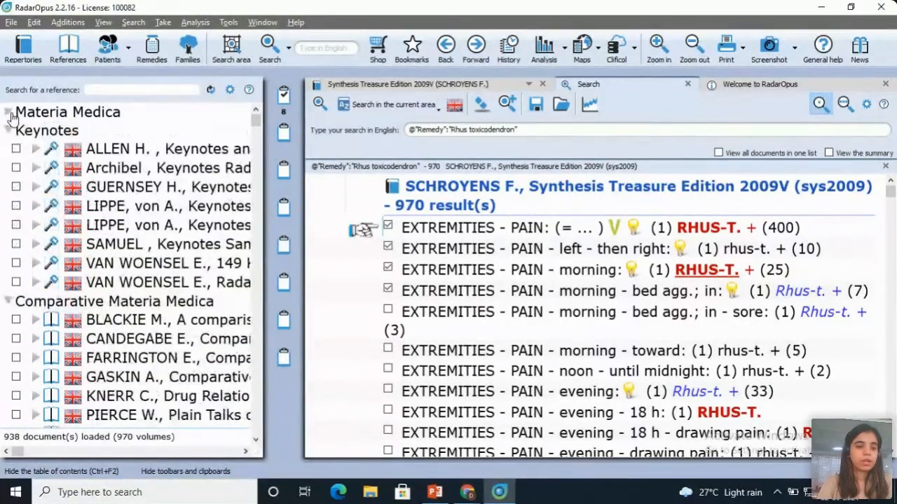
left_click(15, 319)
left_click(16, 339)
left_click(15, 148)
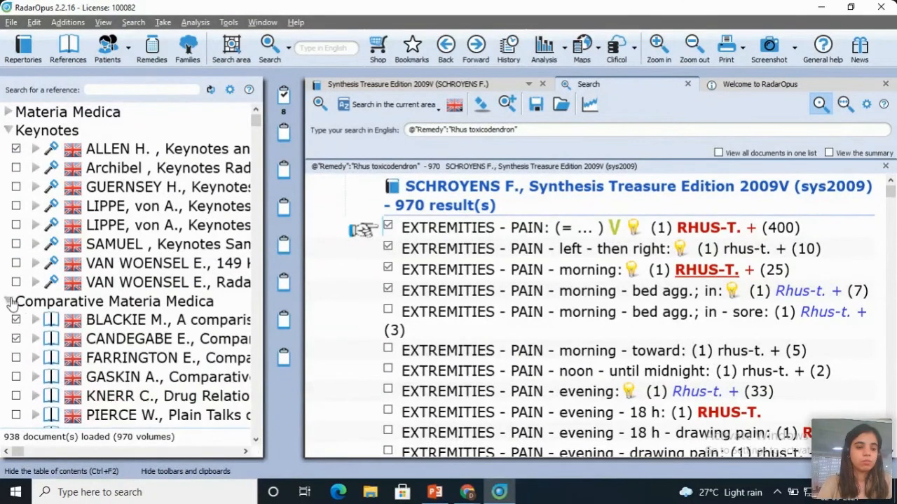
Step: Search the current document mix for Rhus toxicodendron and take Bhatia's two INFLUENZA - cold rubrics into clipboard 2
left_click(397, 109)
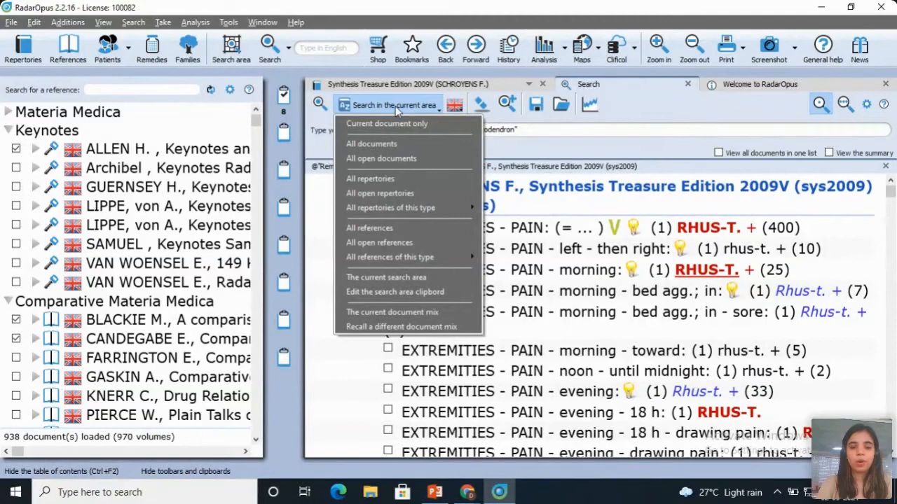
left_click(388, 313)
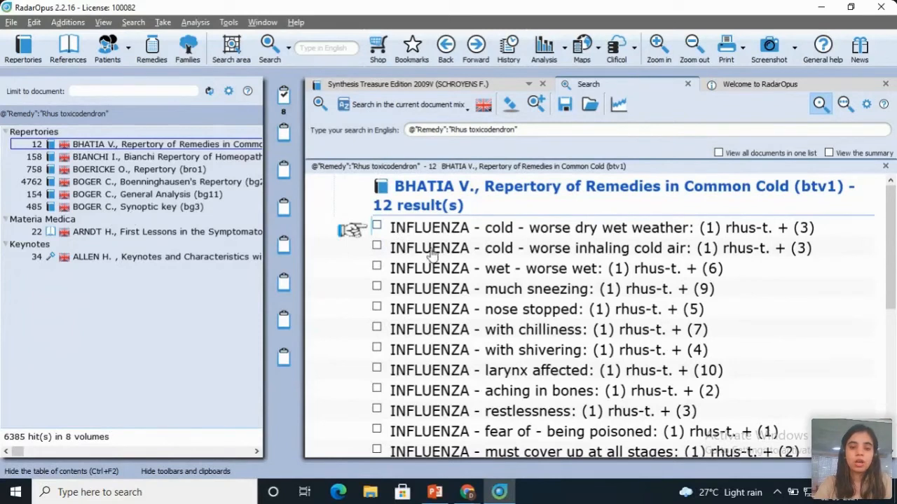
left_click_drag(435, 228, 283, 134)
left_click_drag(419, 252, 273, 132)
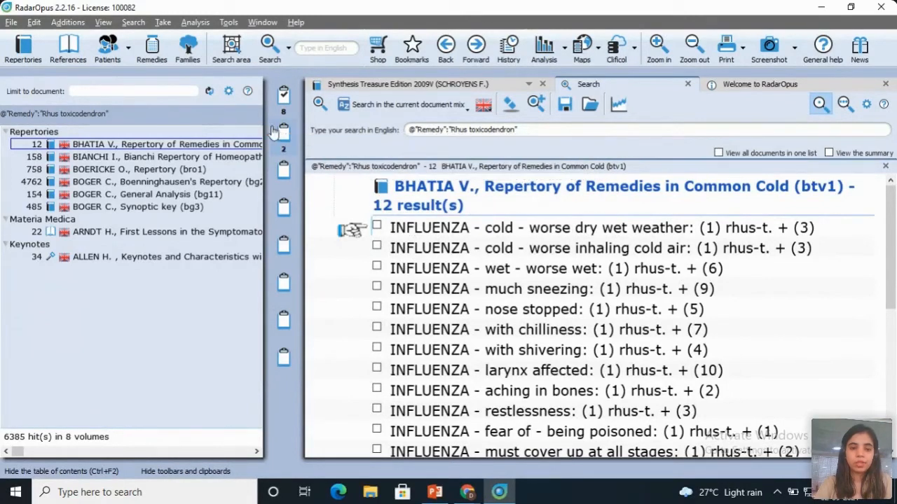
left_click_drag(408, 272, 274, 128)
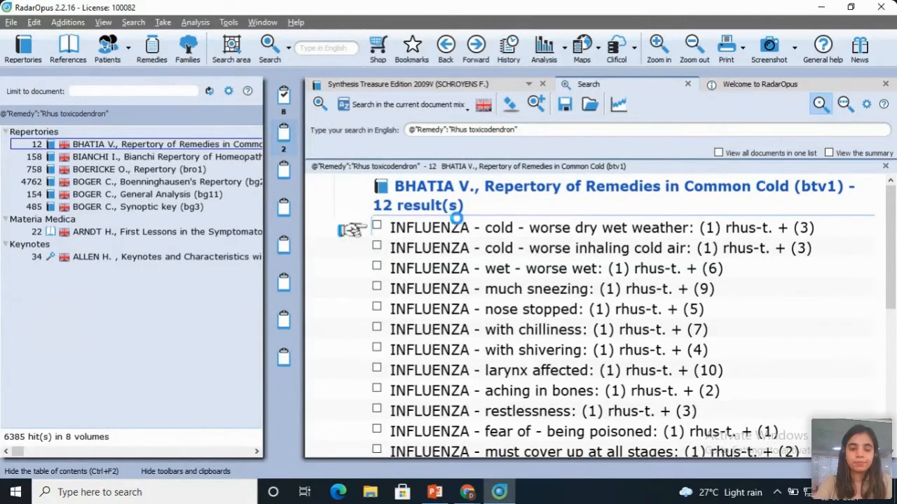
Step: View the analysis of clipboard 1 and clipboard 2 separately, and the analysis of both clipboards combined
left_click(284, 97)
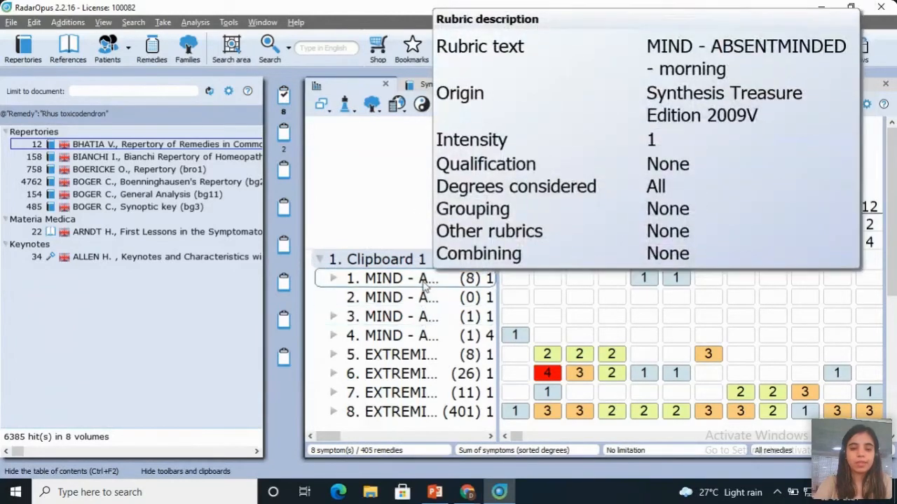
left_click(290, 142)
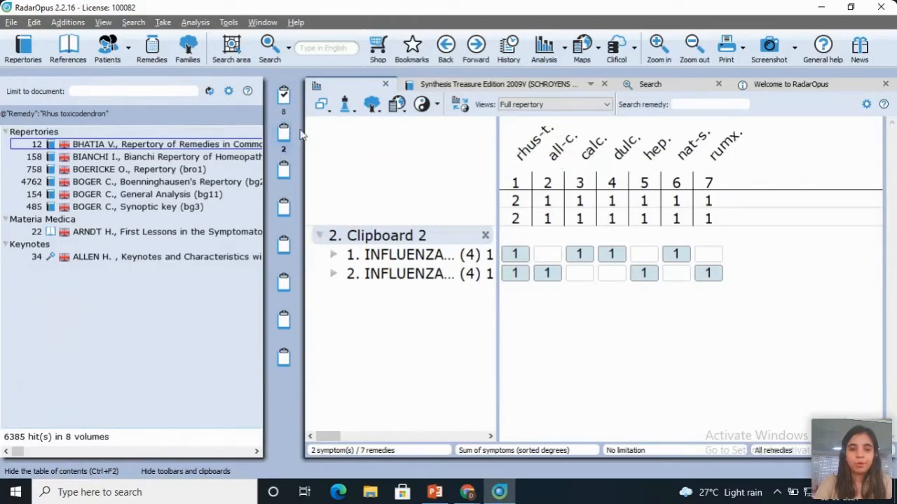
left_click(539, 47)
left_click(539, 47)
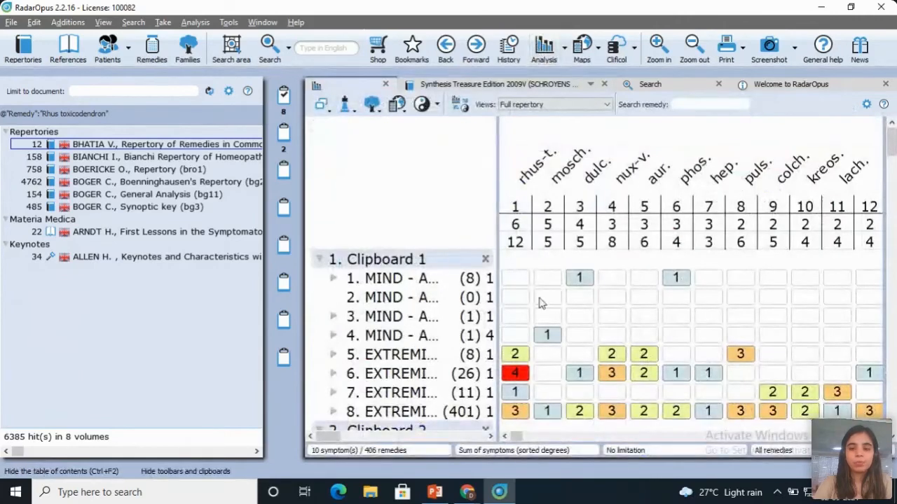
scroll(893, 447, "down", 1)
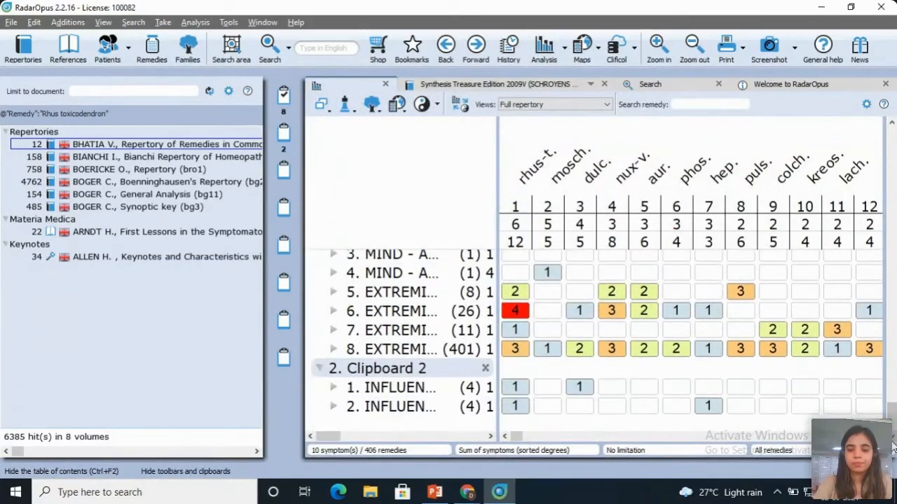
Step: Open the Rhus toxicodendron remedy information from the analysis and return to the Synthesis repertory
left_click(478, 395)
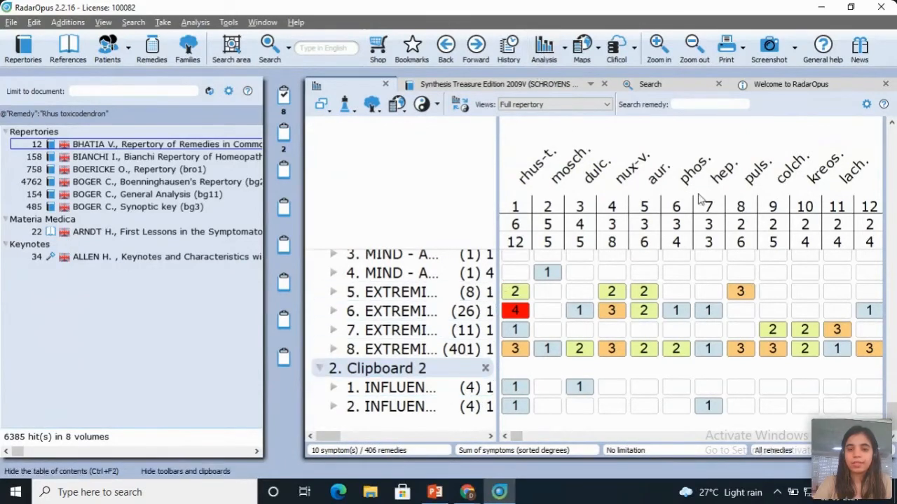
left_click(891, 157)
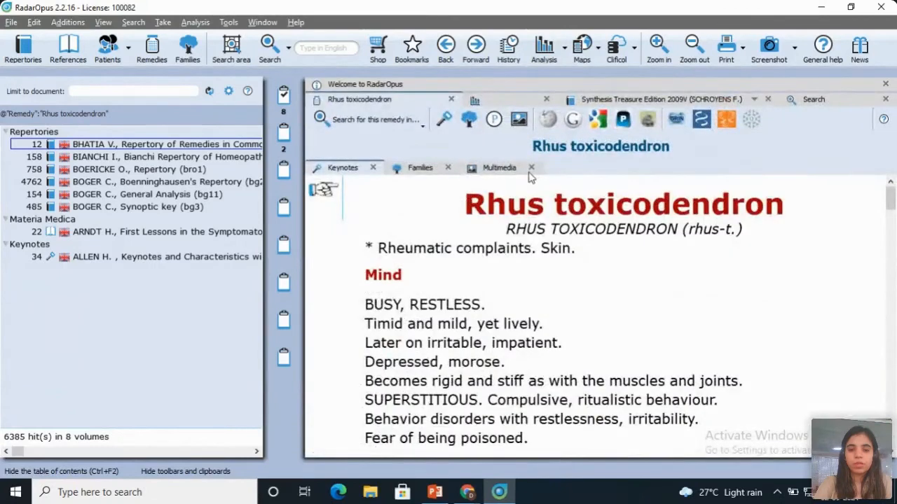
left_click(658, 99)
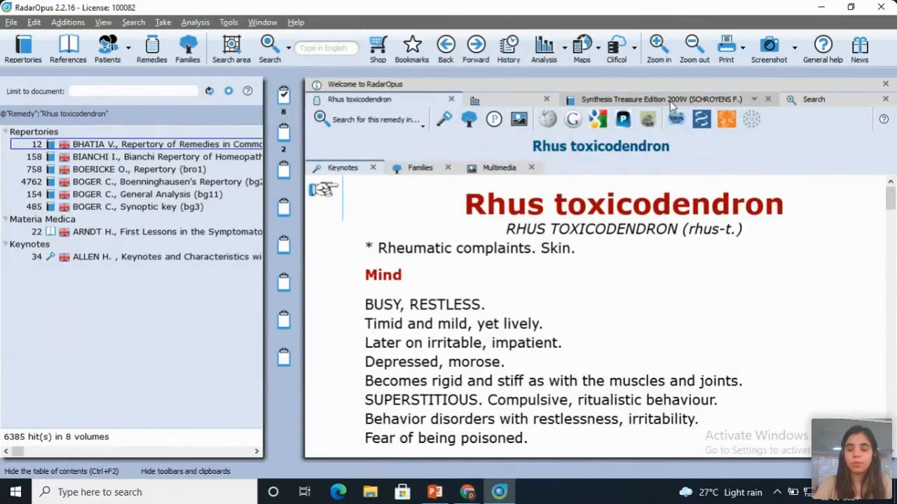
Step: Review the marked repertories and the Materia Medica references alongside the Synthesis EXTREMITIES - PAIN rubric
left_click(24, 49)
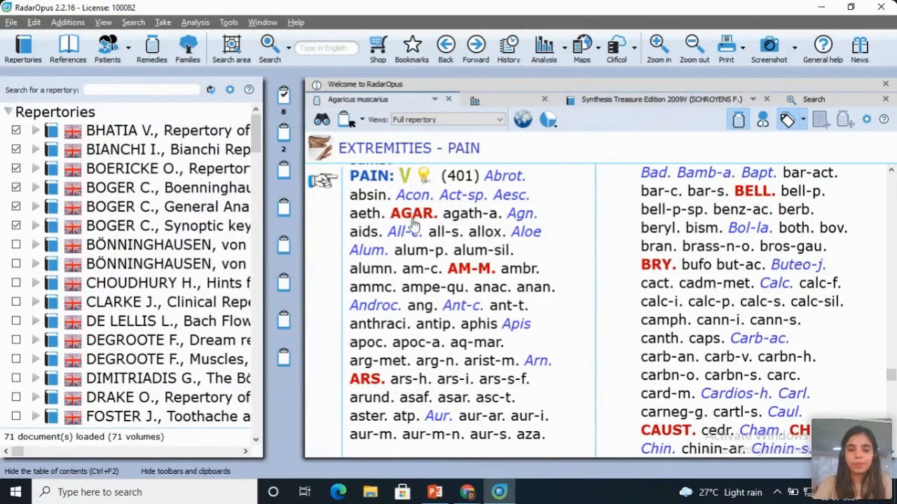
left_click(636, 102)
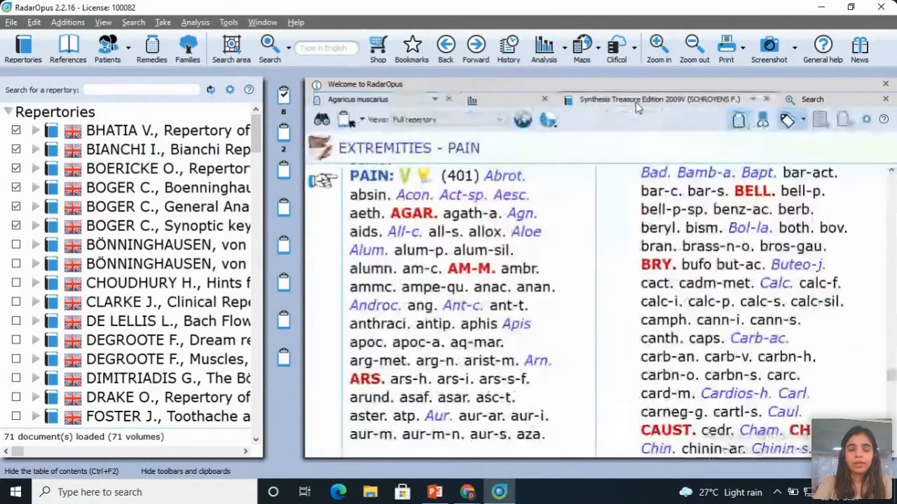
left_click(74, 55)
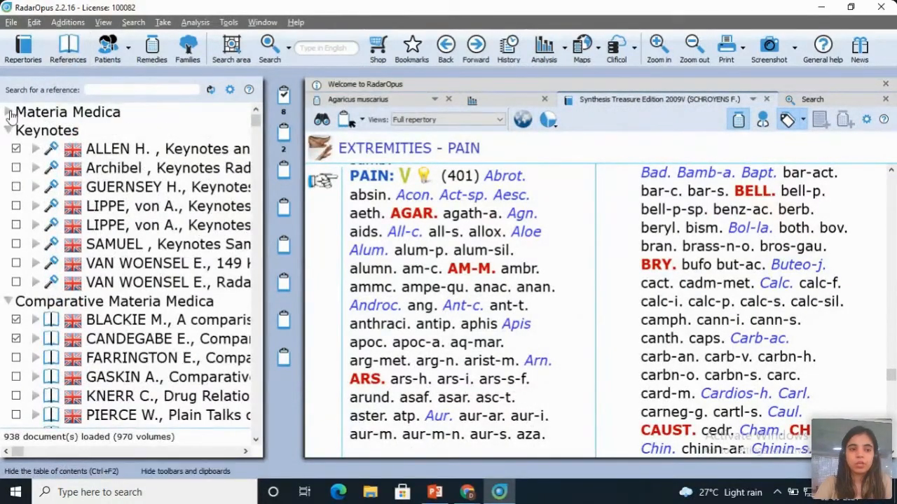
left_click(9, 112)
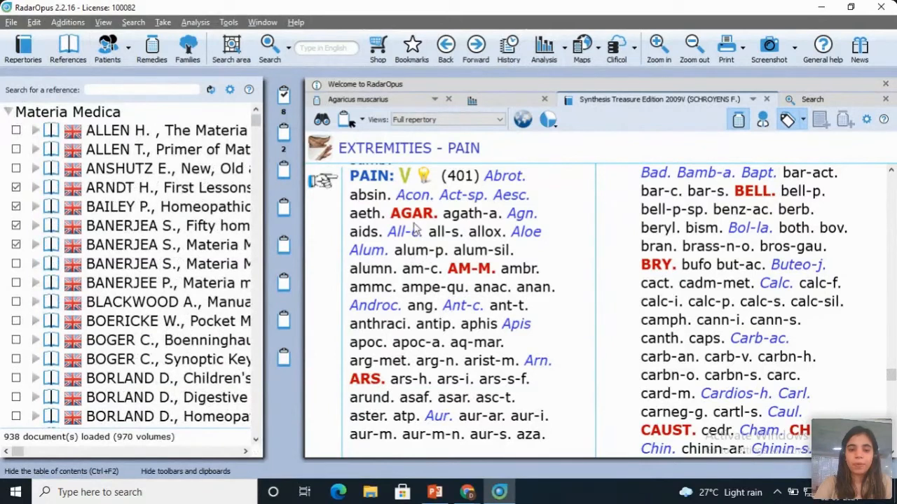
Step: Search Boericke's Pocket Manual for Agaricus muscarius and Bönninghausen's Therapeutic Pocket Book for Aconitum napellus from the remedies in the EXTREMITIES - PAIN rubric
left_click_drag(419, 221, 126, 322)
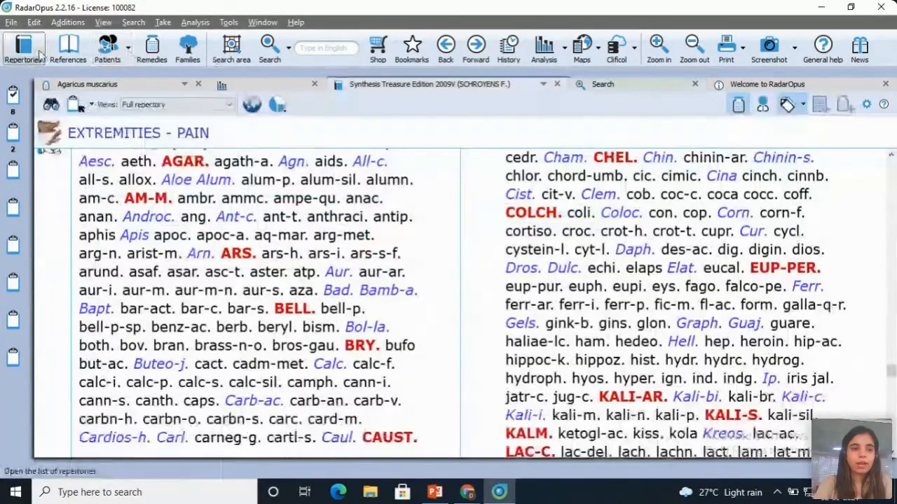
left_click(25, 52)
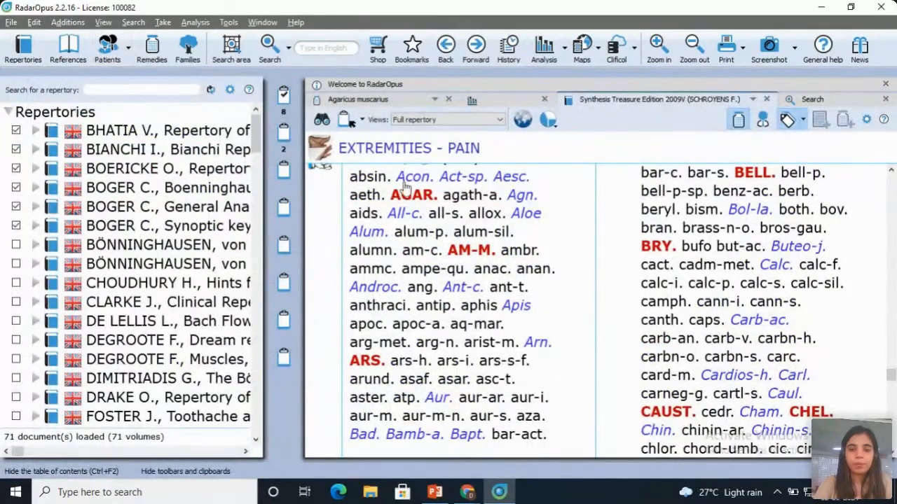
left_click_drag(407, 181, 159, 242)
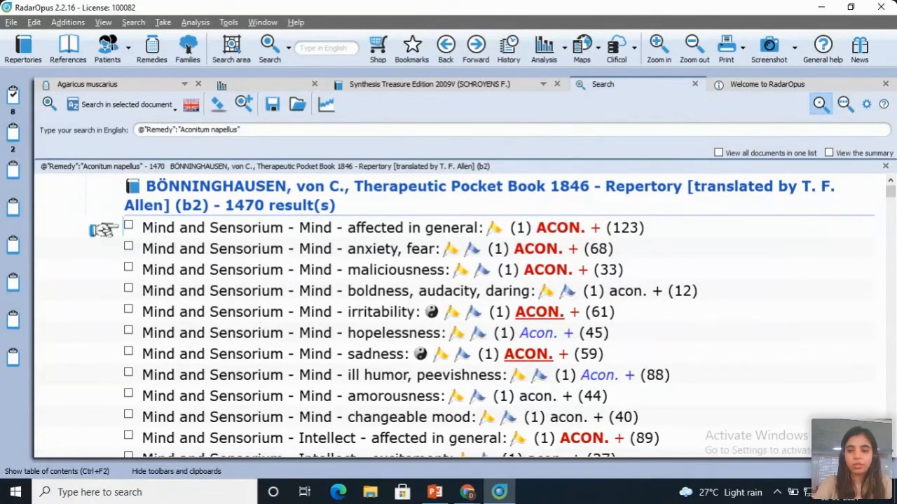
scroll(890, 250, "down", 15)
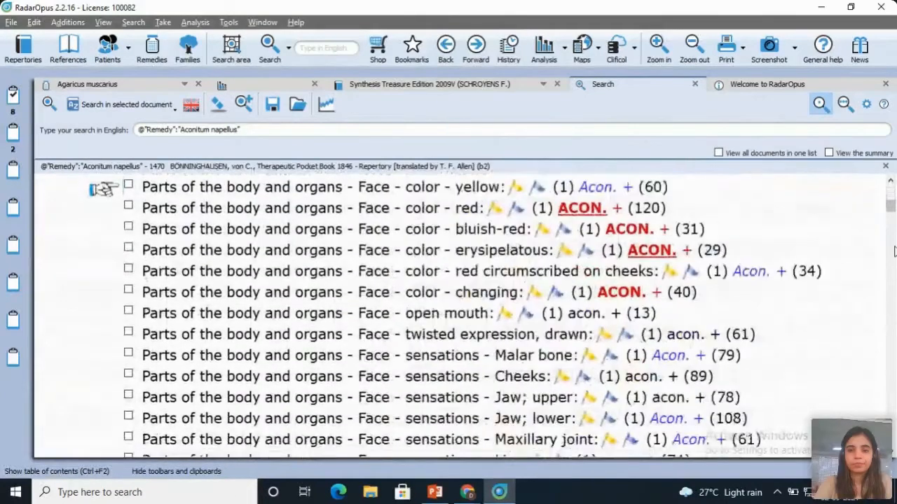
Step: Open the clipboard analysis and set the intensity of the MIND - ABSENTMINDED - morning rubric to 9
left_click(545, 53)
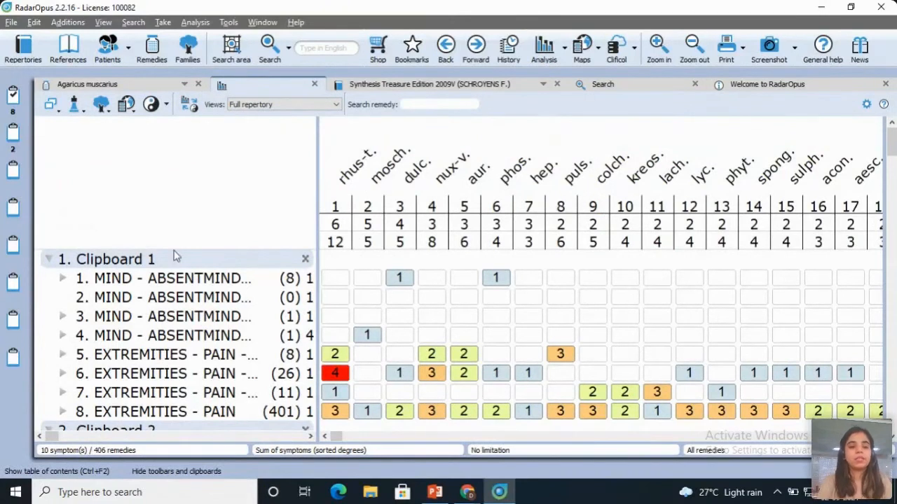
mouse_move(162, 280)
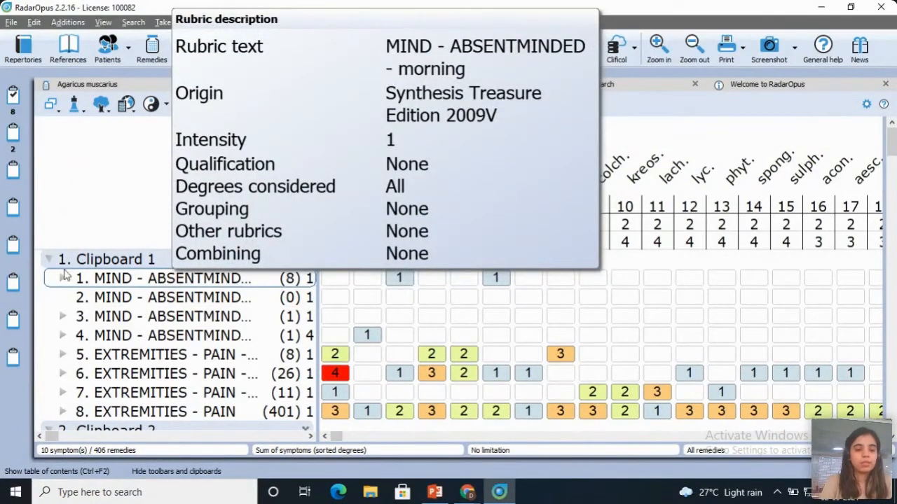
right_click(107, 281)
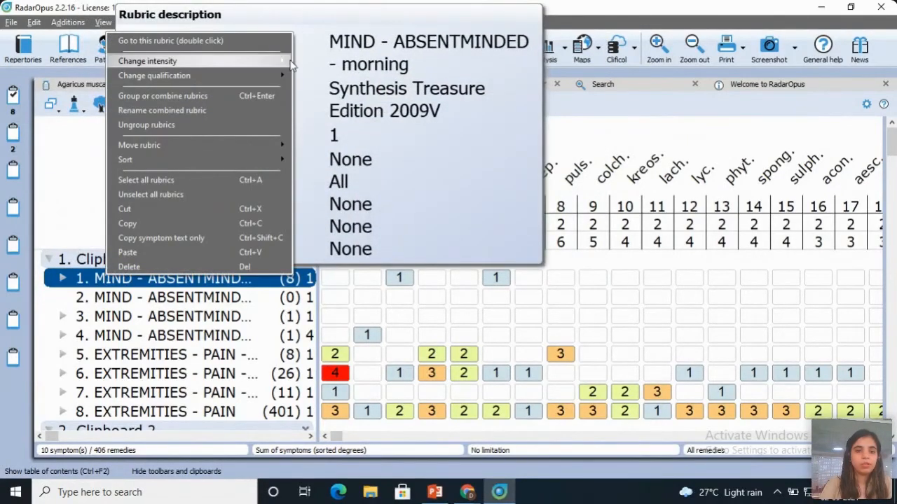
mouse_move(231, 62)
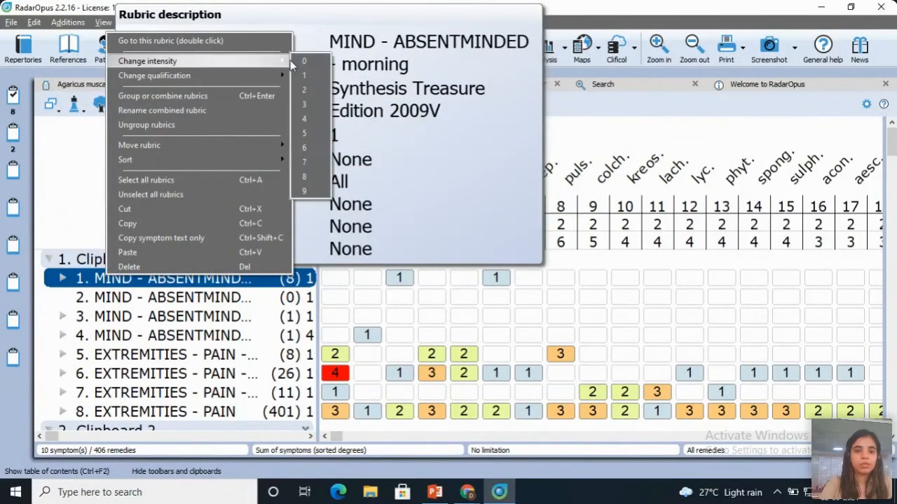
left_click(307, 189)
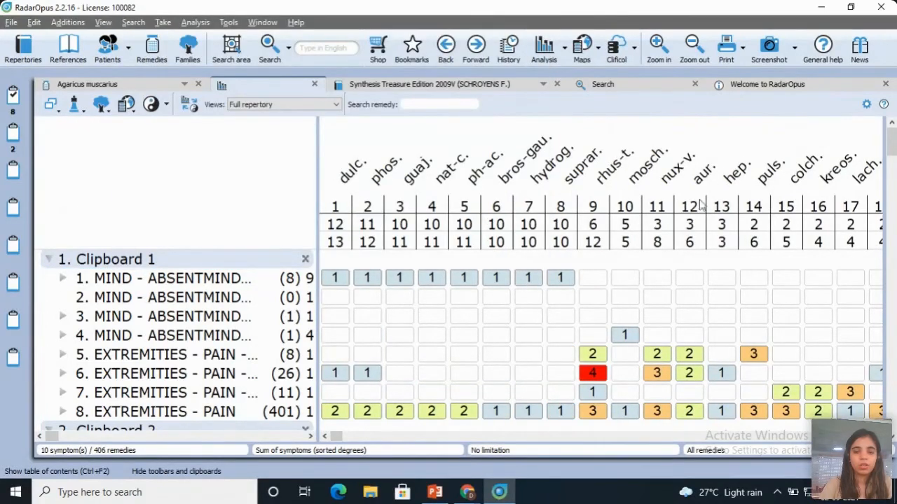
Step: Set the intensity of MIND - ABSENTMINDED - forenoon - 11-16 h to 4 and of EXTREMITIES - PAIN to 7
right_click(198, 324)
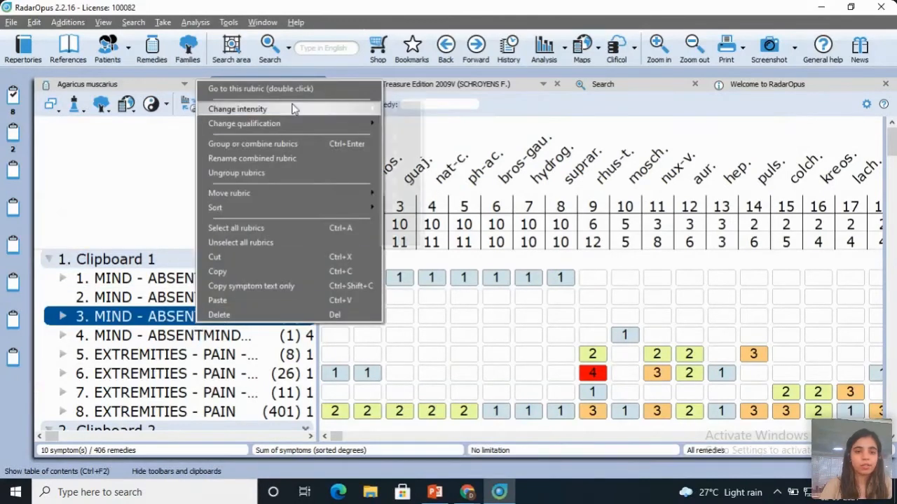
mouse_move(367, 109)
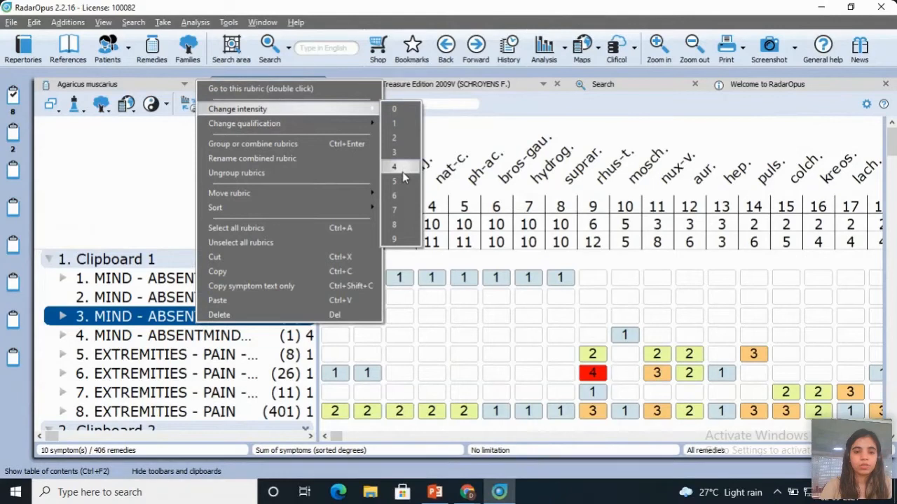
left_click(394, 168)
scroll(203, 374, "down", 1)
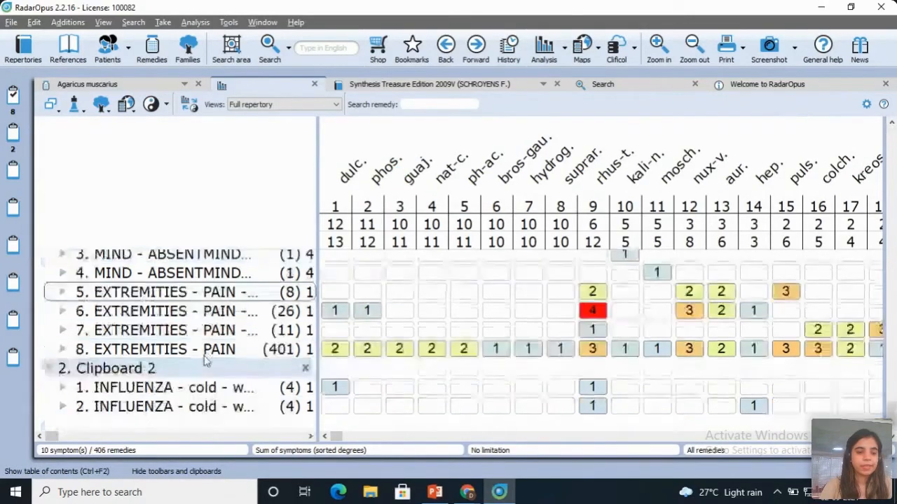
right_click(205, 350)
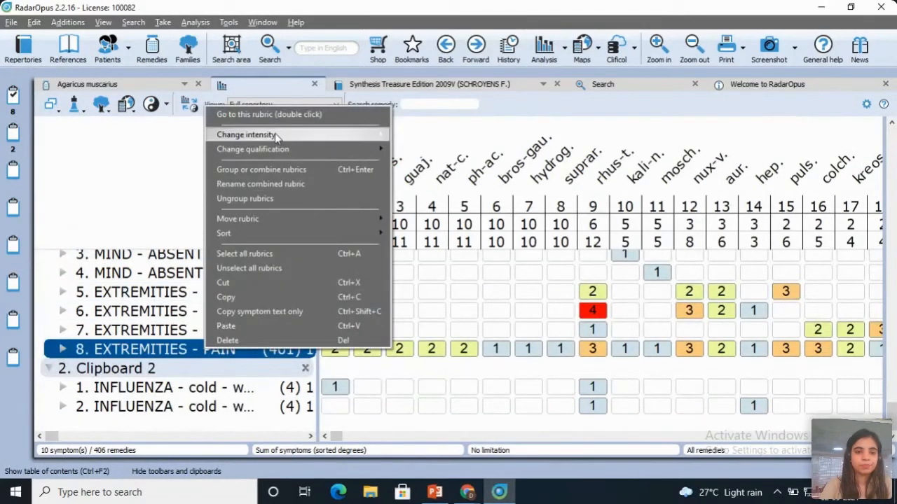
mouse_move(274, 133)
left_click(421, 238)
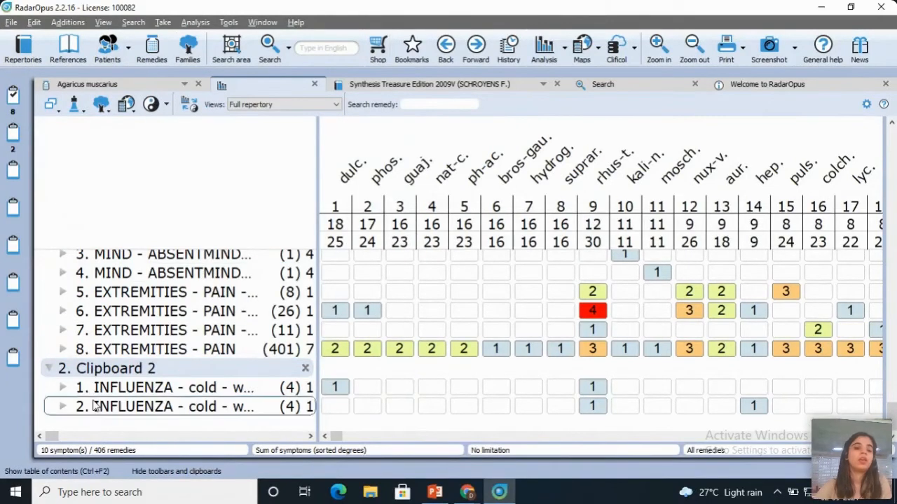
Step: Delete the first INFLUENZA - cold rubric from clipboard 2
right_click(205, 389)
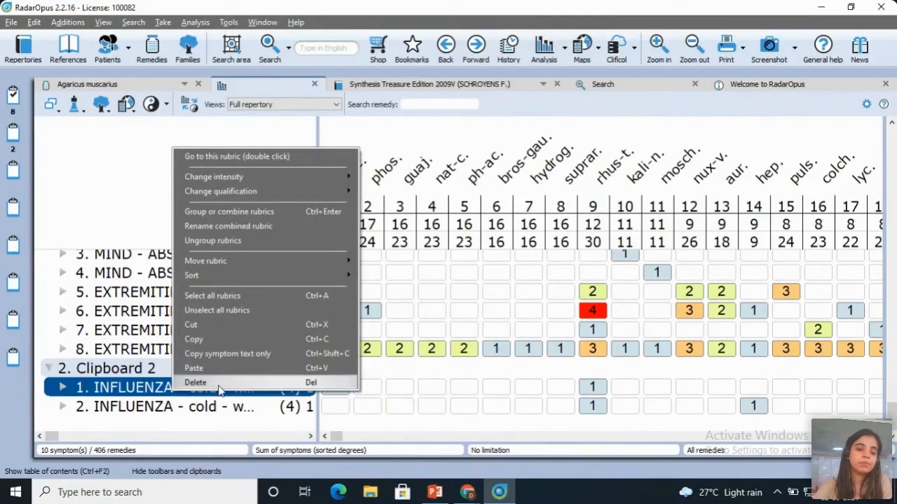
left_click(206, 388)
left_click(435, 271)
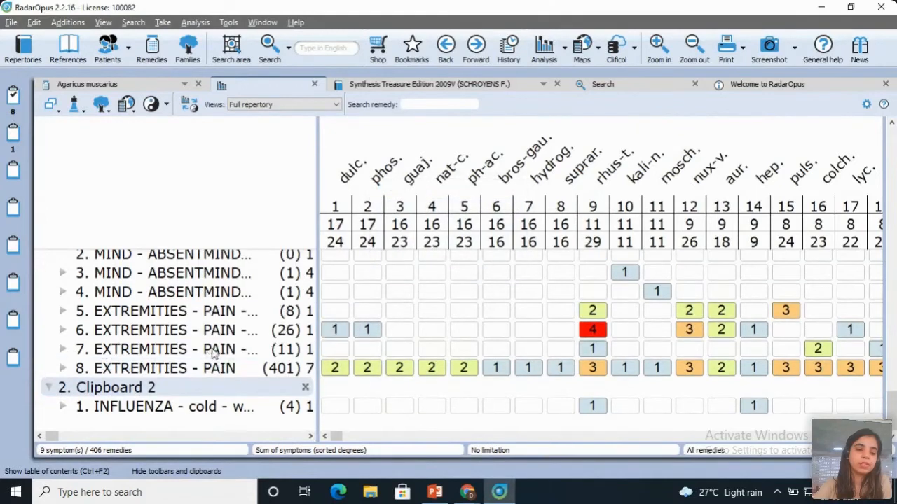
right_click(207, 348)
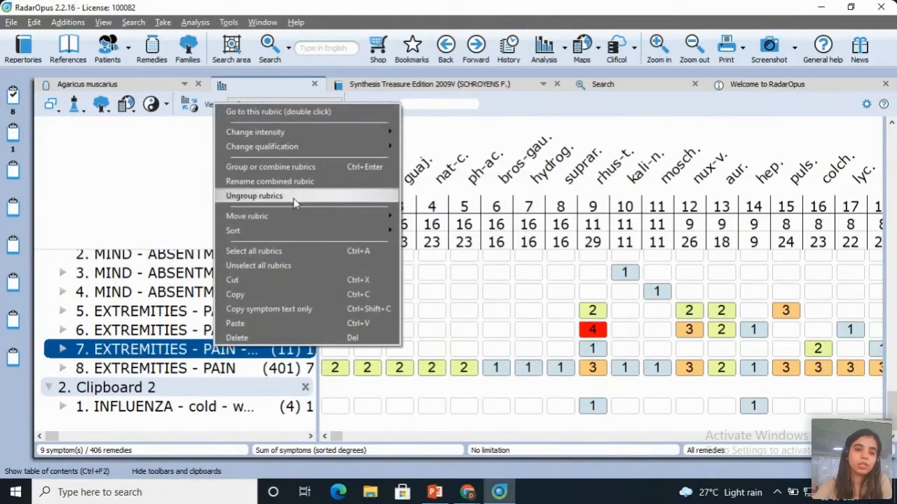
mouse_move(292, 216)
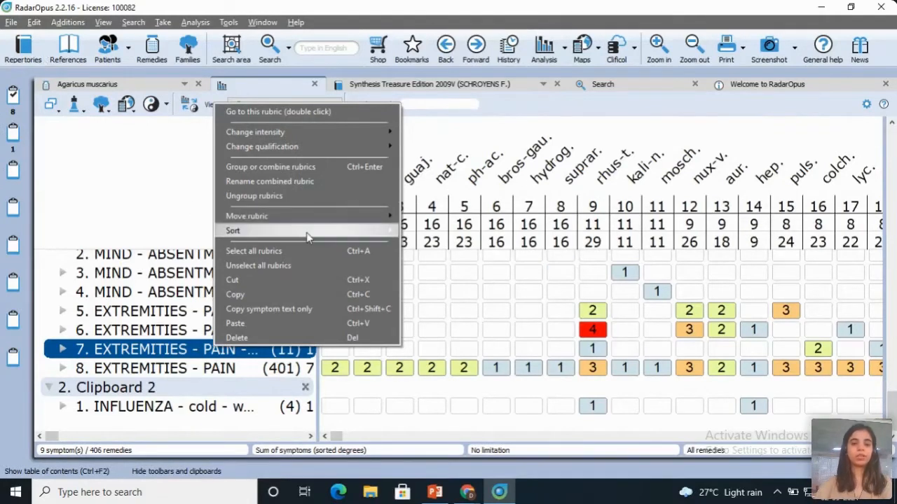
mouse_move(307, 237)
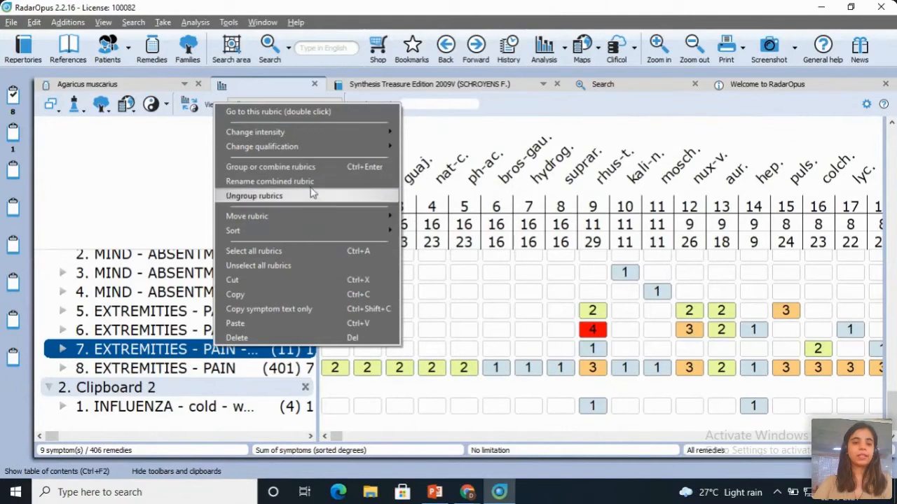
left_click(138, 175)
Step: View the analysis with symptoms only and with the analysis only, and return to showing symptoms and analysis together
left_click(50, 105)
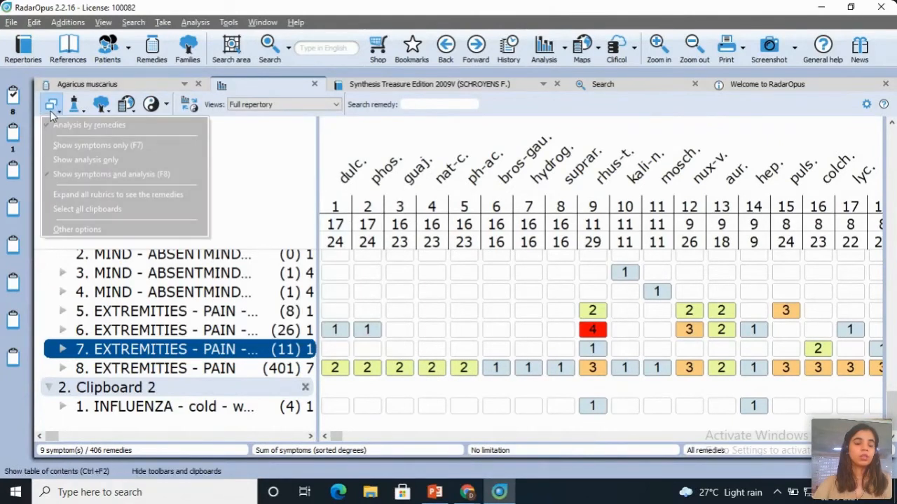
left_click(91, 145)
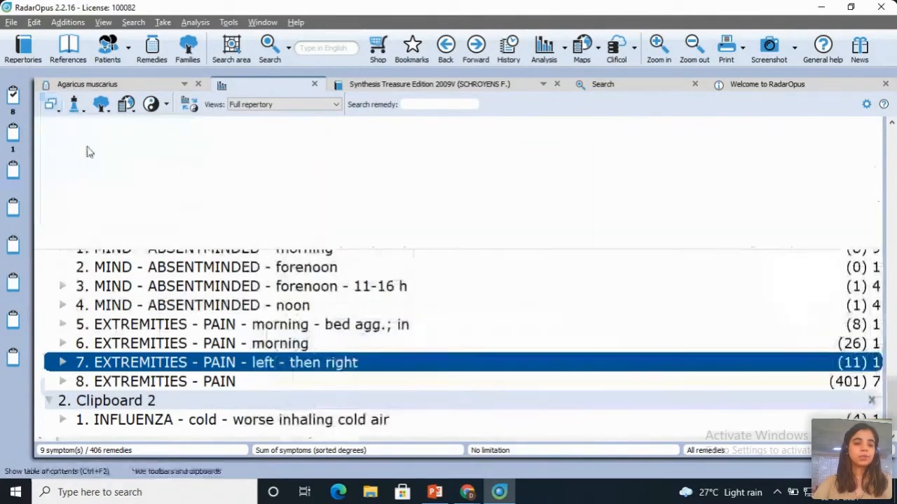
left_click(51, 105)
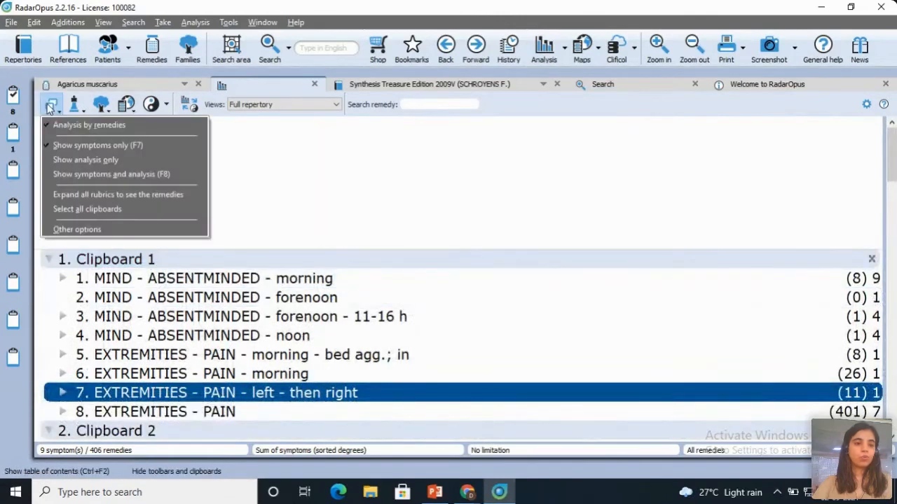
left_click(97, 159)
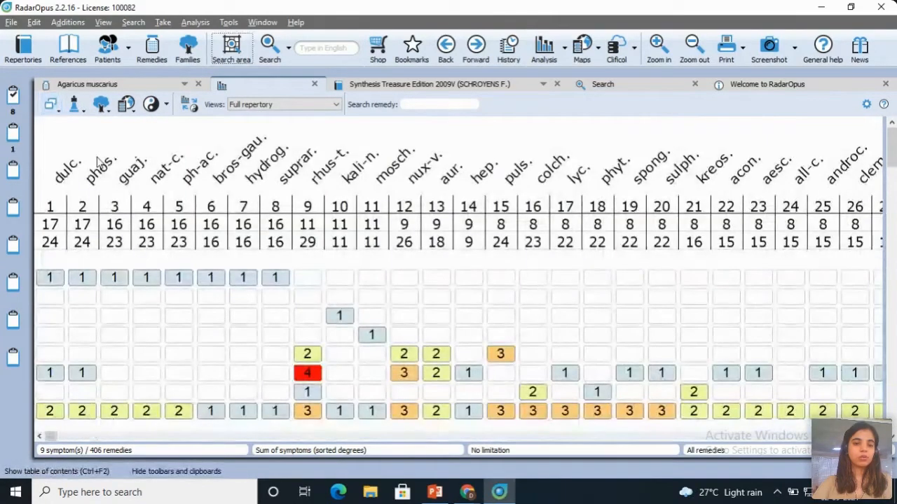
left_click(50, 105)
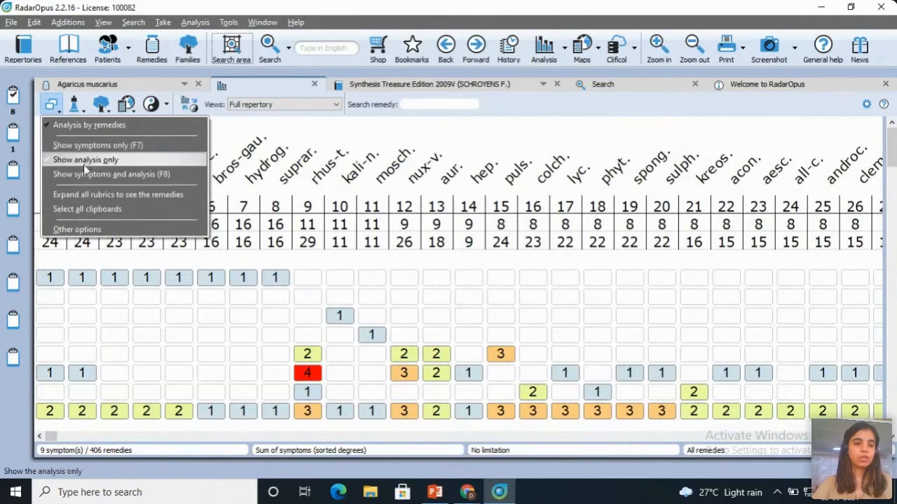
left_click(83, 175)
Step: Analyse the clipboards with the Small remedies strategy and switch the strategy to Small rubrics (SPF)
left_click(74, 105)
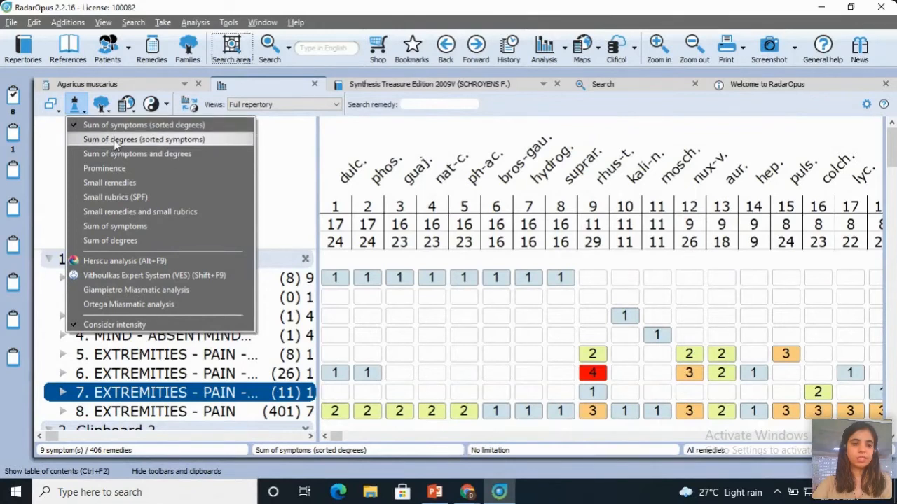
left_click(103, 184)
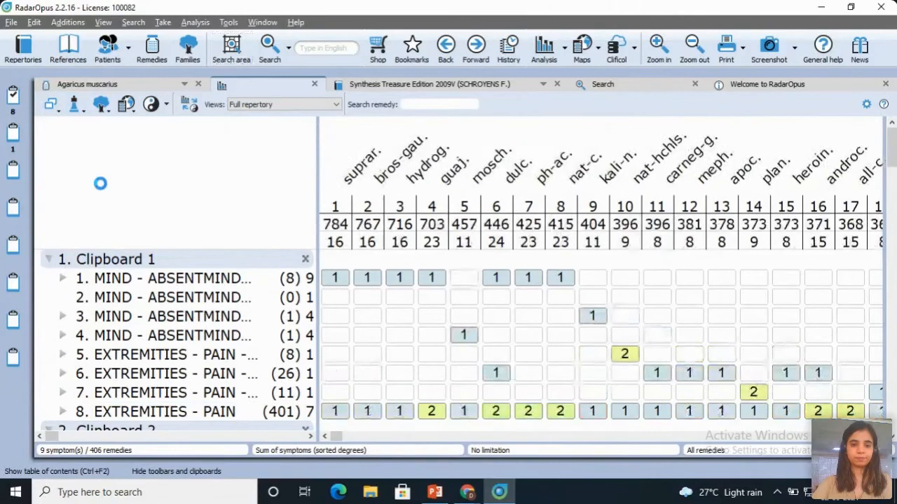
left_click(75, 104)
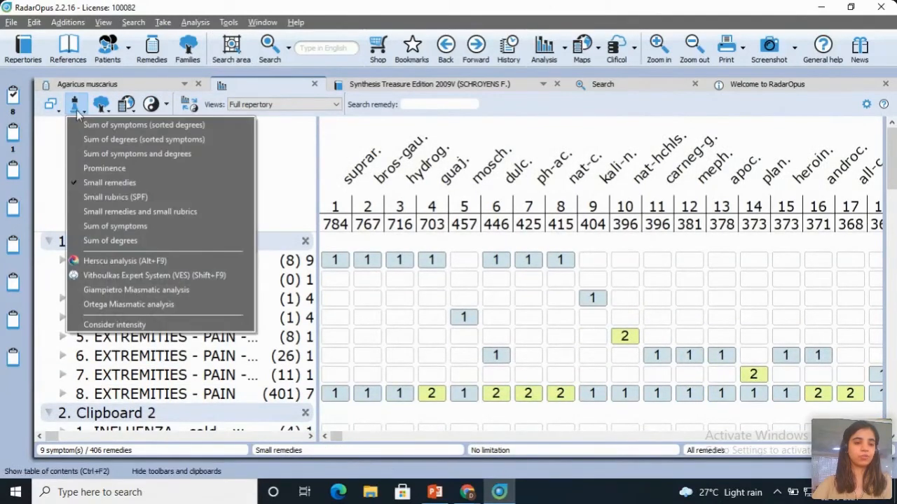
left_click(89, 202)
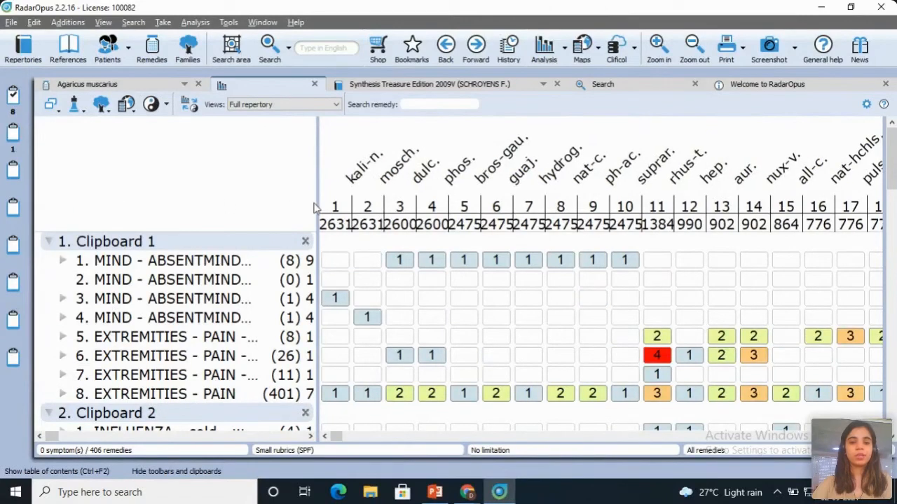
left_click(75, 105)
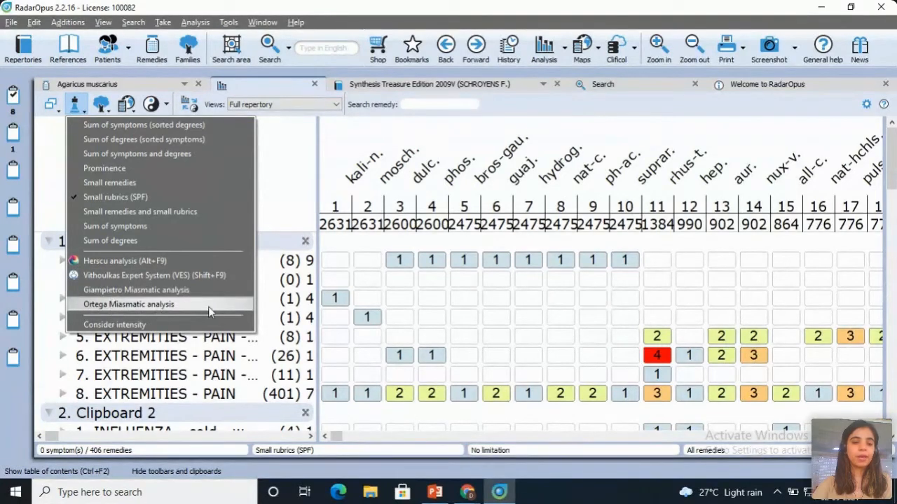
left_click(295, 183)
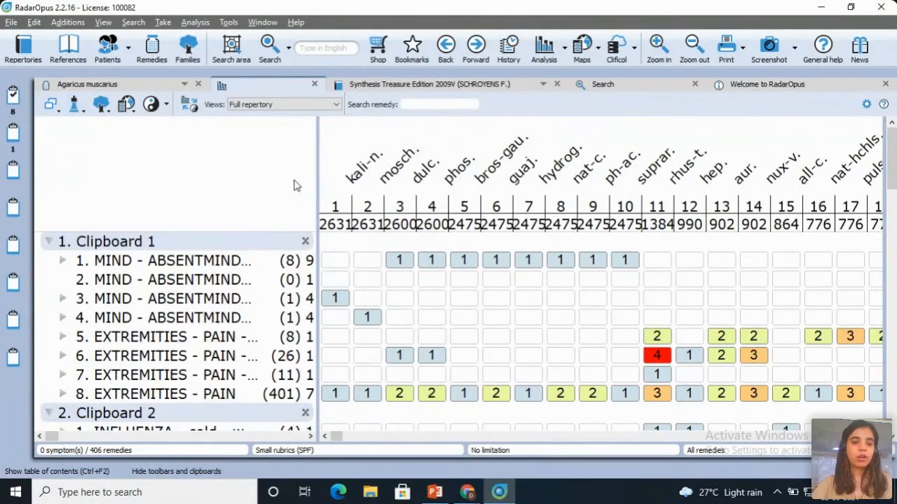
Step: Limit the analysis to the Nosodes families, and replace that limitation with Animals + Analogic groups
left_click(101, 105)
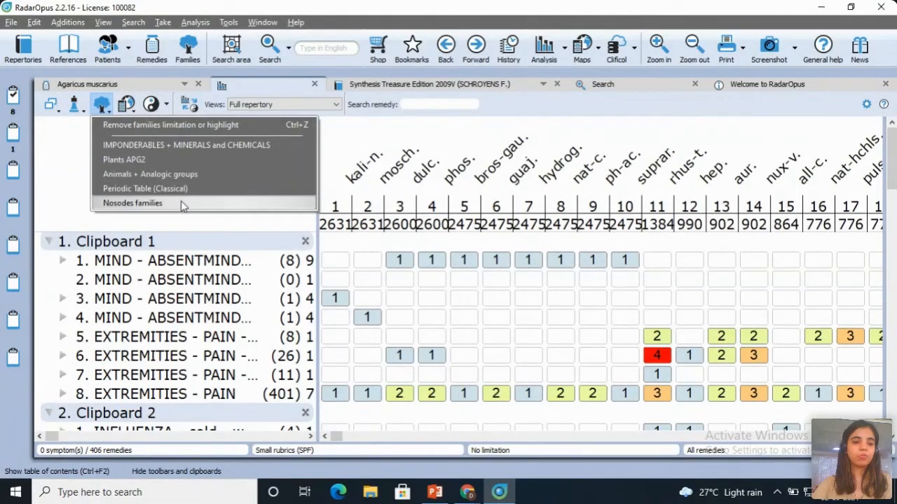
left_click(151, 203)
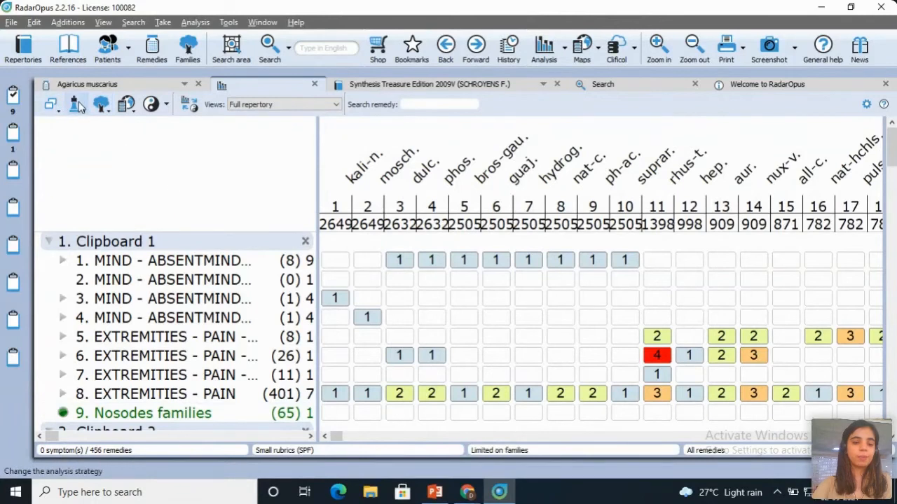
left_click(102, 105)
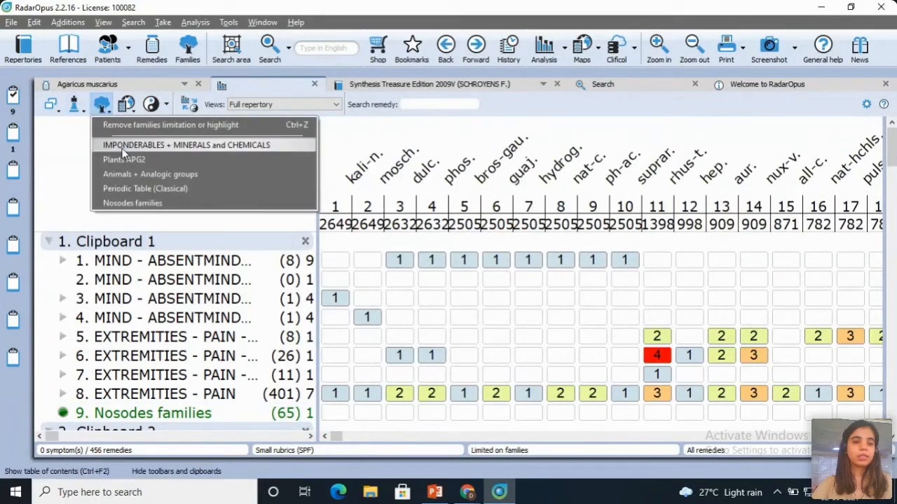
left_click(124, 174)
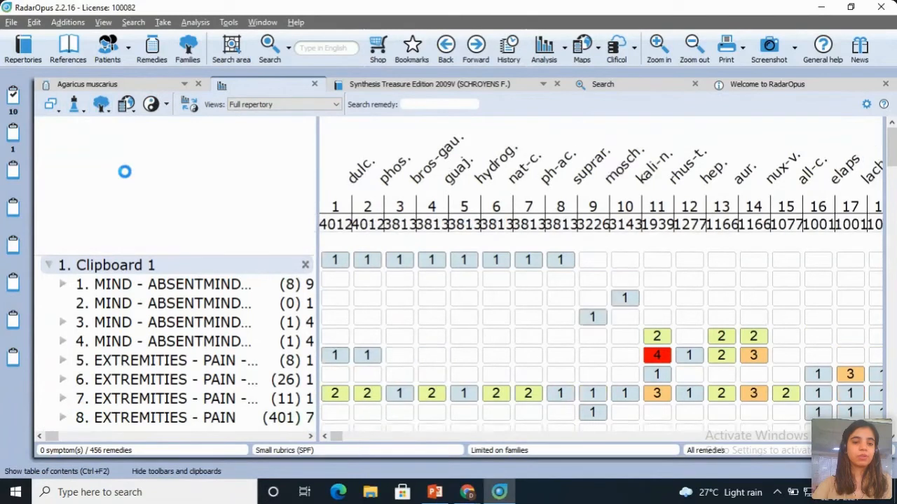
left_click(98, 106)
left_click(127, 173)
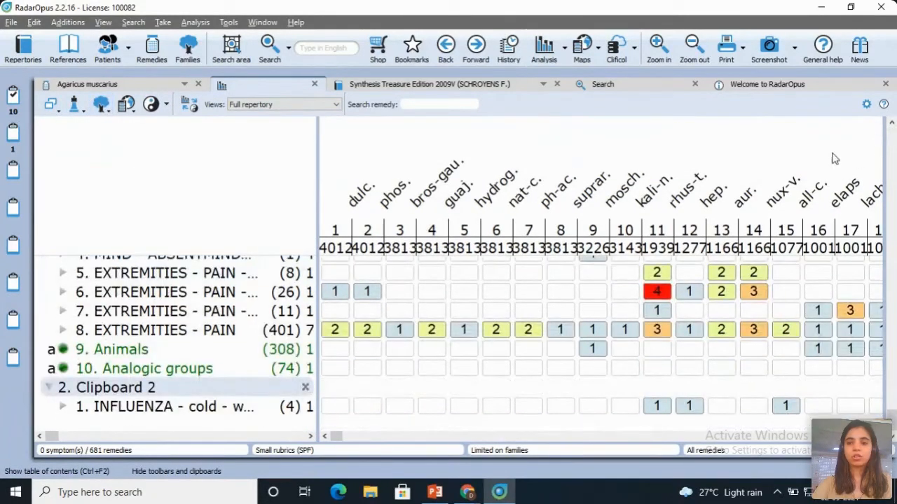
Step: Remove the families limitation from the analysis, and look at the maps gallery before returning to the analysis
left_click(104, 105)
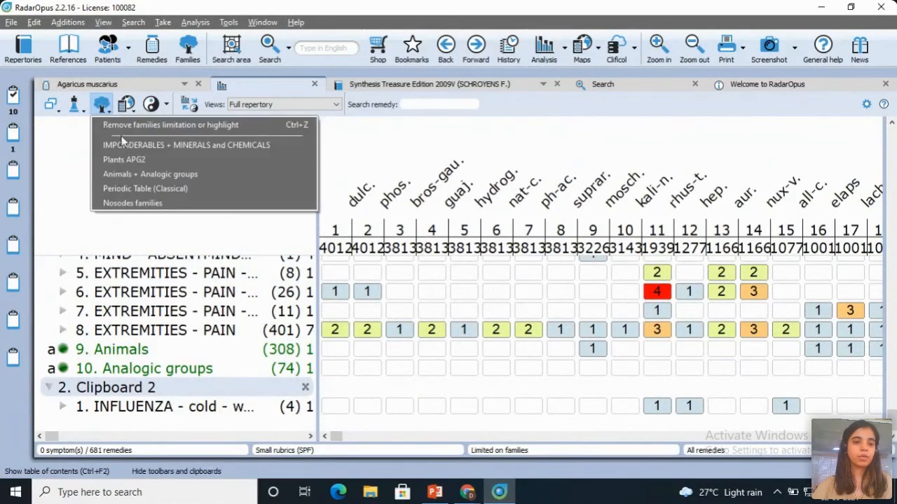
left_click(178, 125)
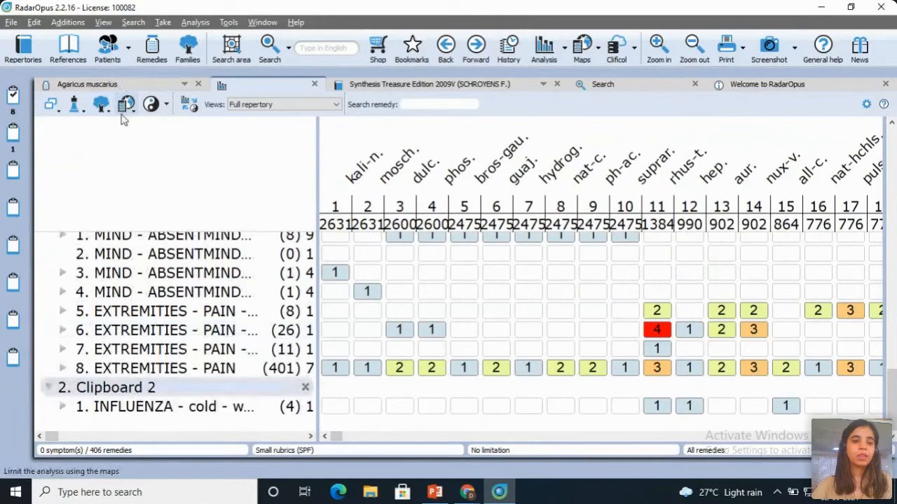
left_click(592, 48)
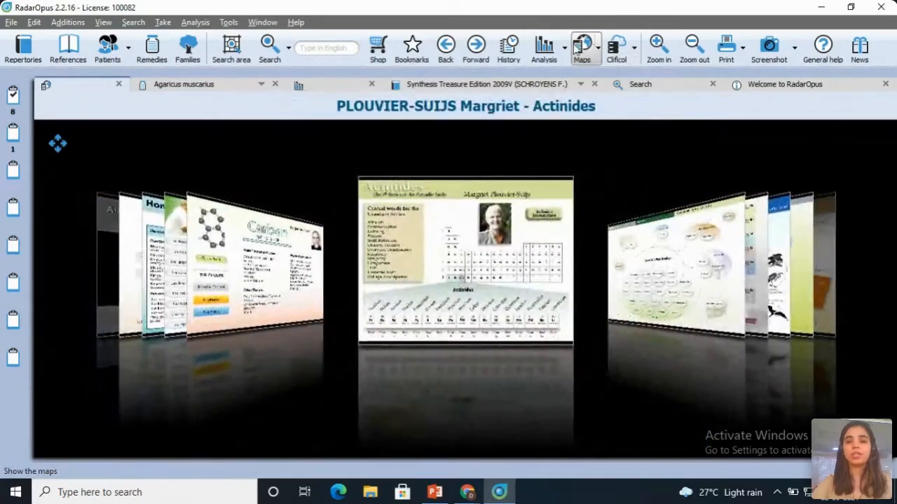
left_click(553, 52)
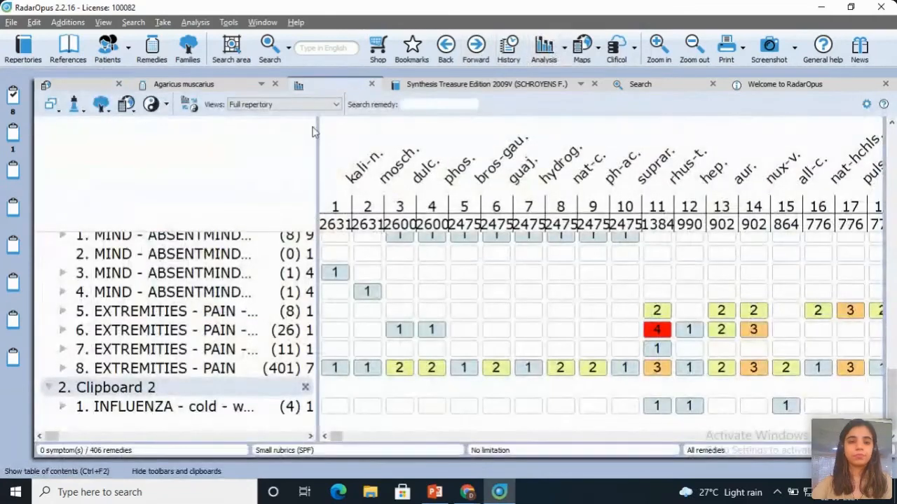
Step: Try the Millenium and Classics to 1916 (Kent) views on the analysis, and set the view to Only Animal remedies
left_click(250, 104)
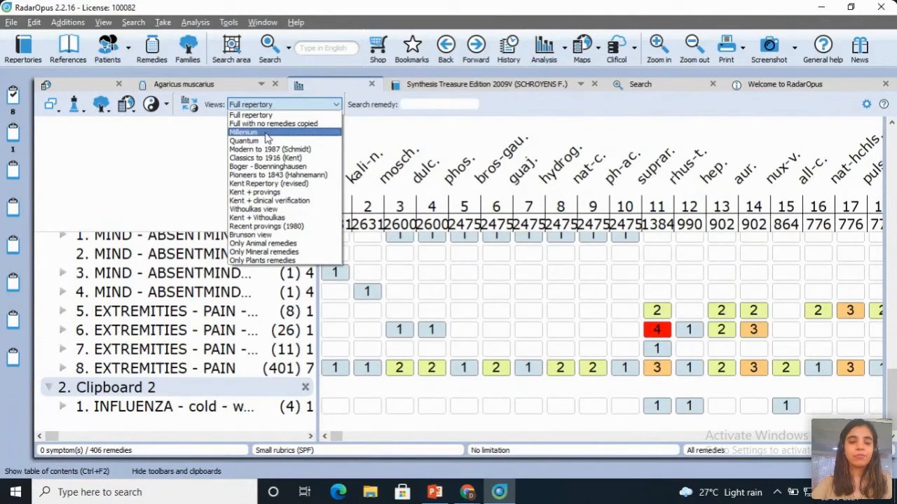
key("Escape")
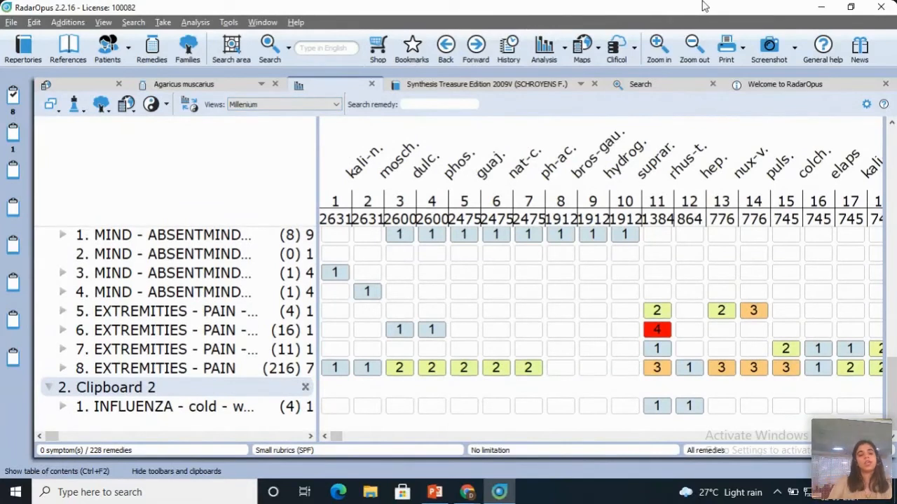
left_click(294, 112)
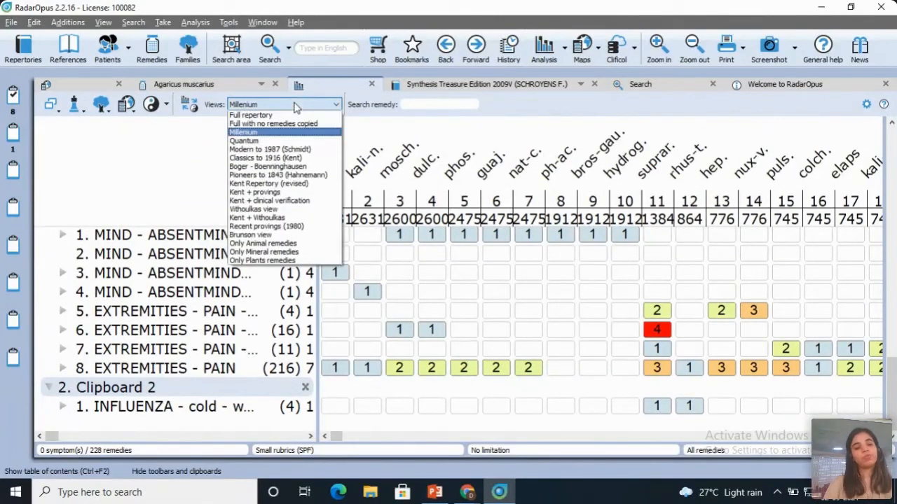
left_click(265, 162)
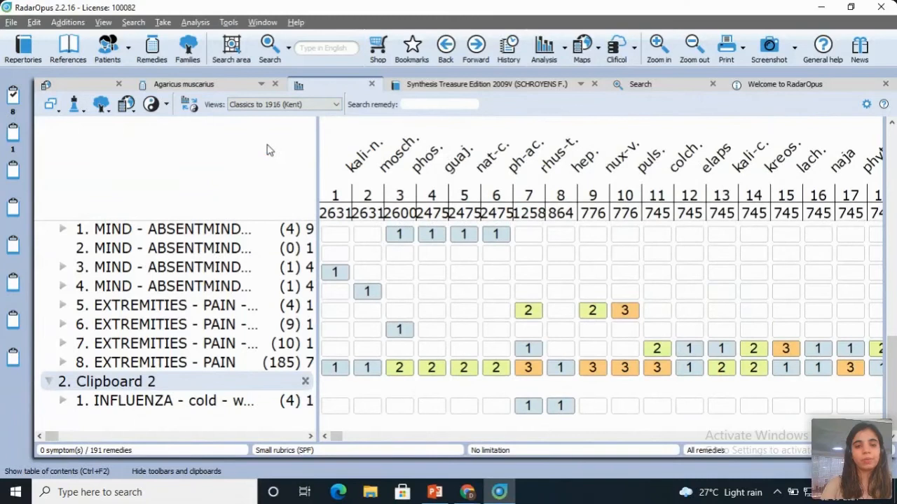
left_click(274, 106)
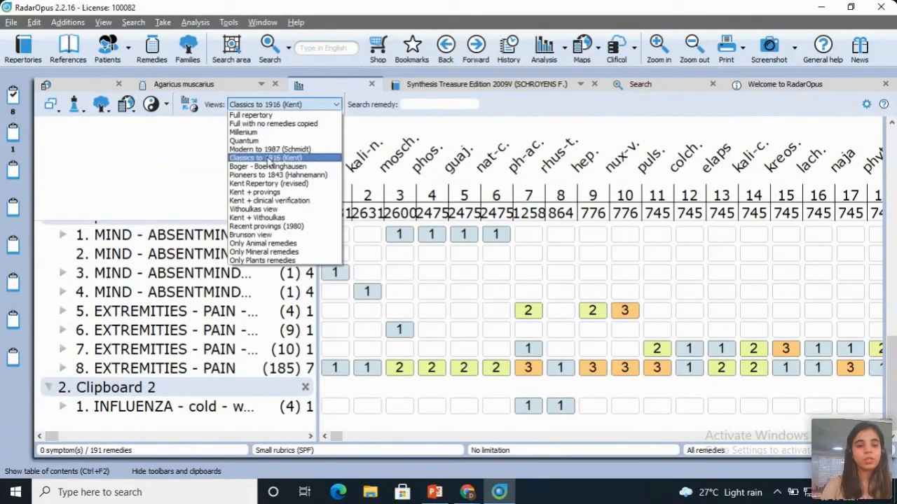
left_click(265, 244)
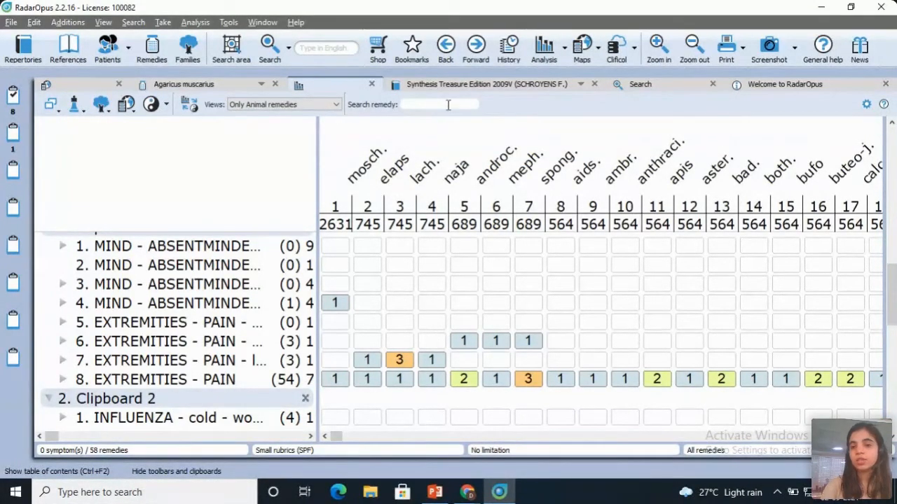
Step: Open the options for saving the current analysis, display the new patient form, and close them without saving
left_click(567, 54)
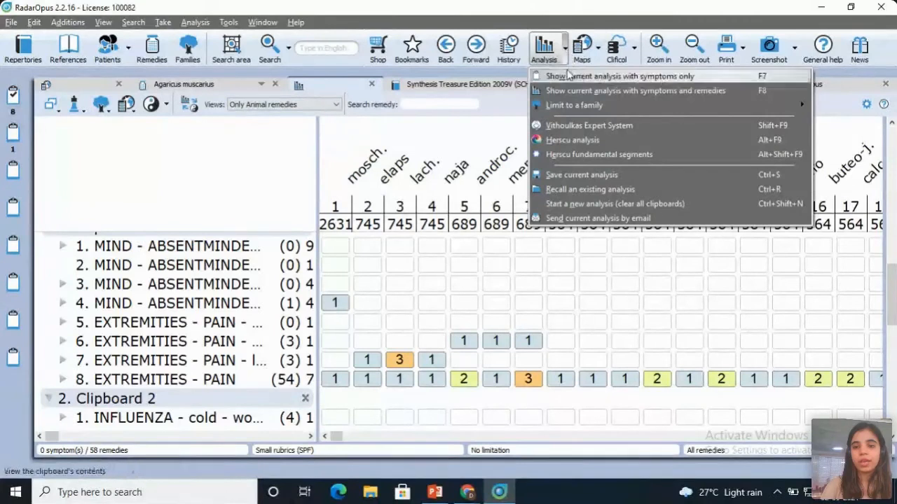
left_click(579, 176)
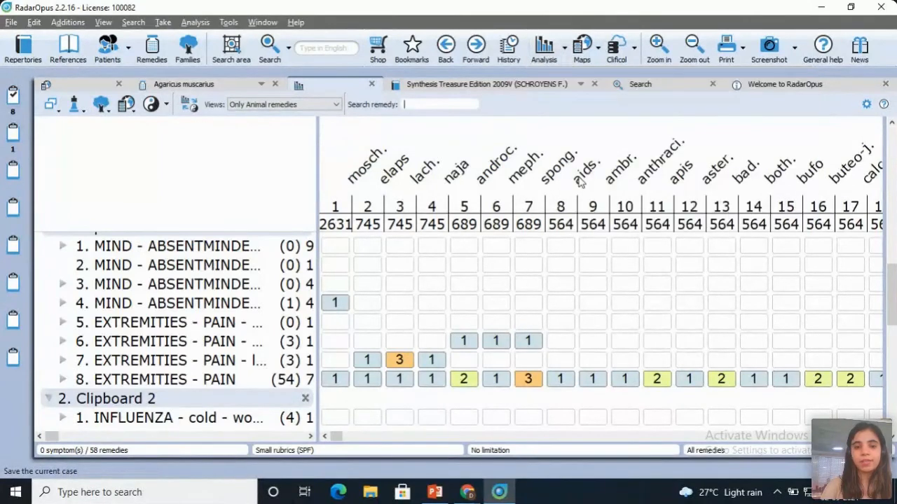
left_click(372, 56)
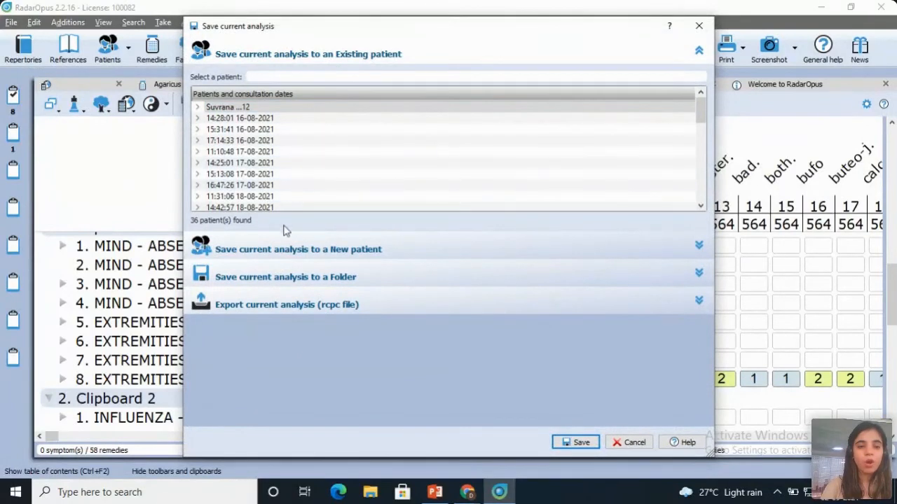
left_click(289, 249)
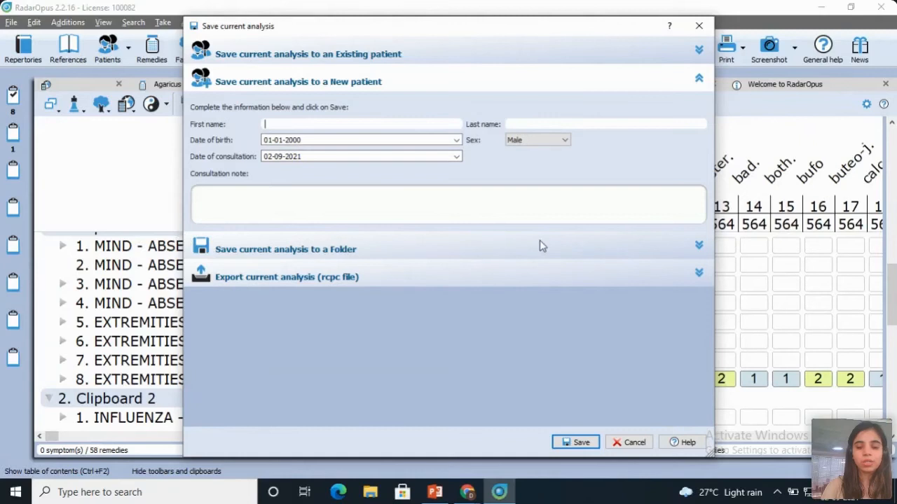
left_click(699, 25)
Step: Capture a screenshot of the analysis and open the print settings, closing both without saving or printing
left_click(773, 47)
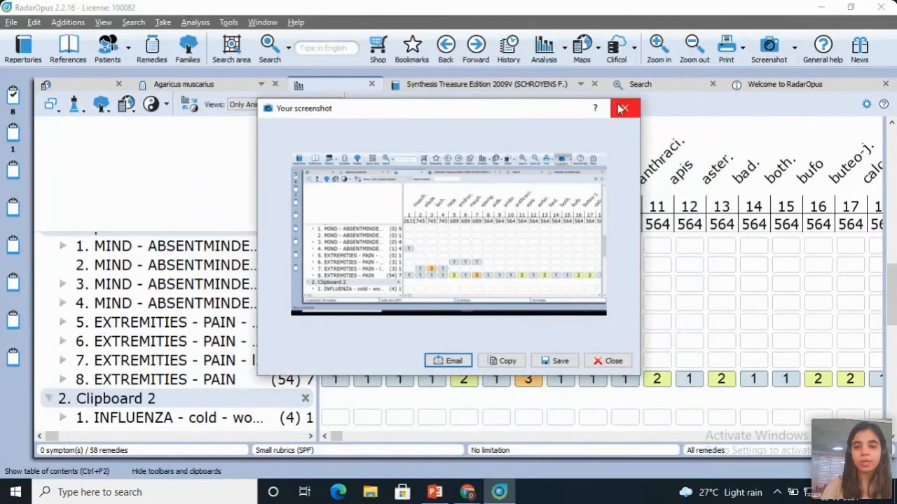
left_click(622, 108)
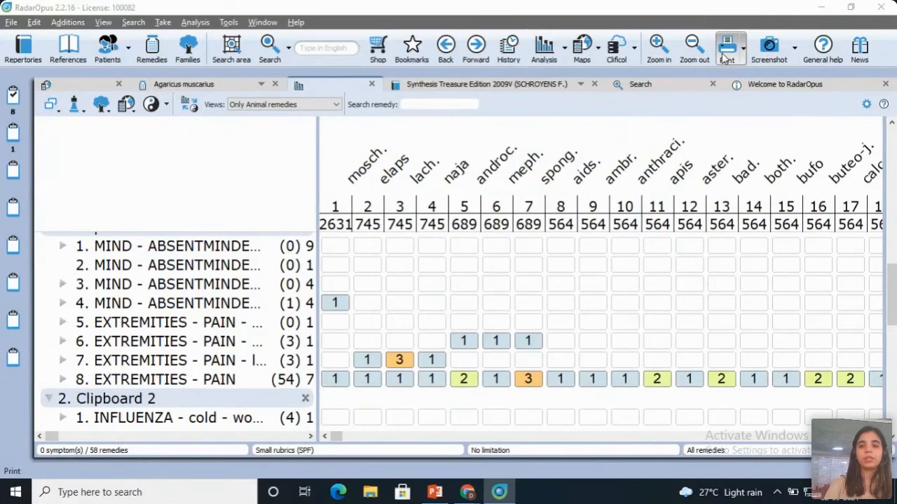
left_click(726, 49)
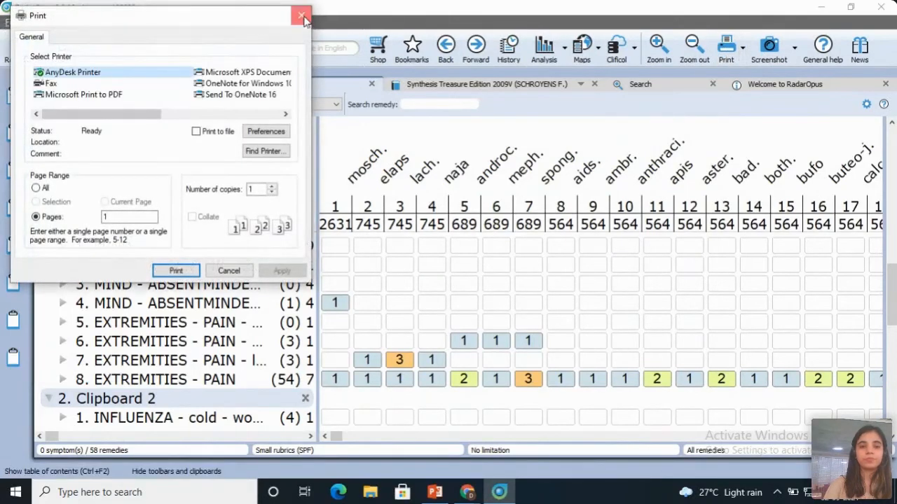
left_click(302, 15)
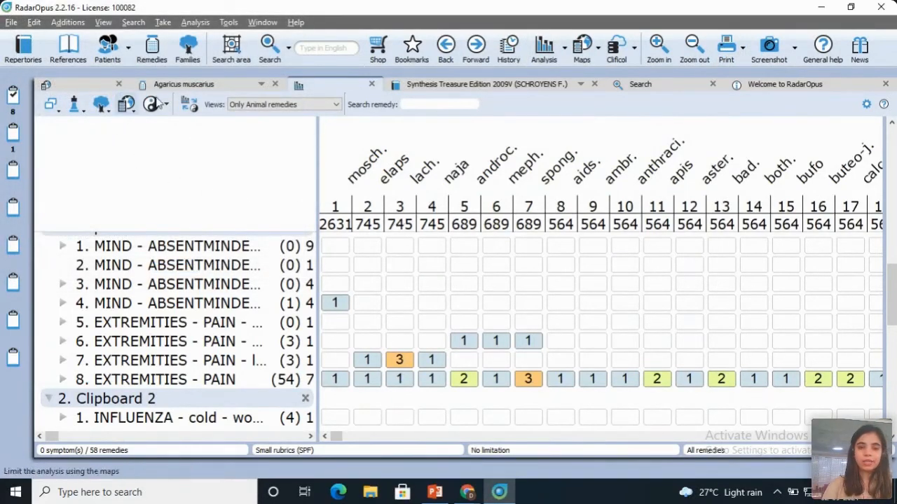
Step: View the history of visited locations, and in the Synthesis Treasure Edition repertory go back one location and forward again
left_click(509, 49)
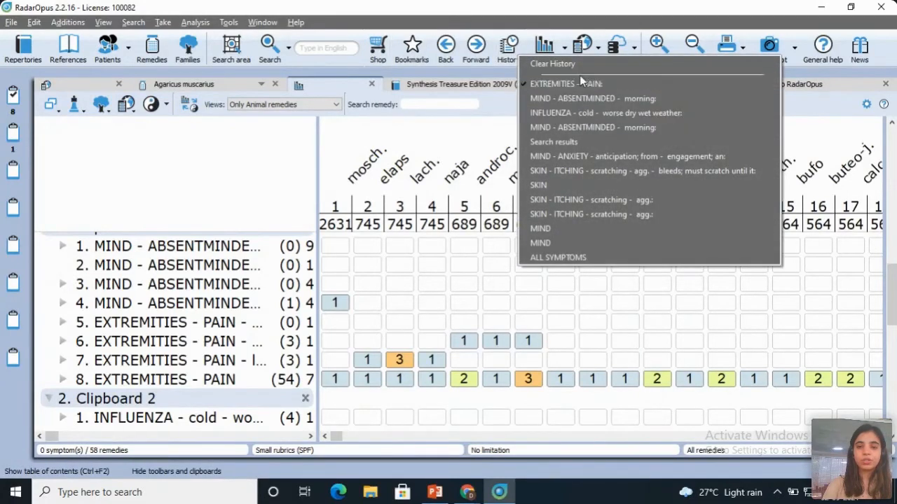
left_click(360, 145)
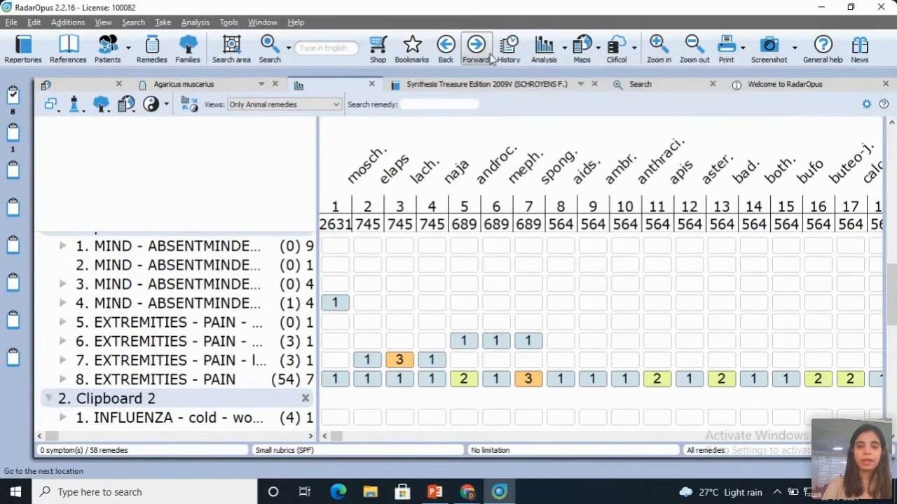
left_click(454, 85)
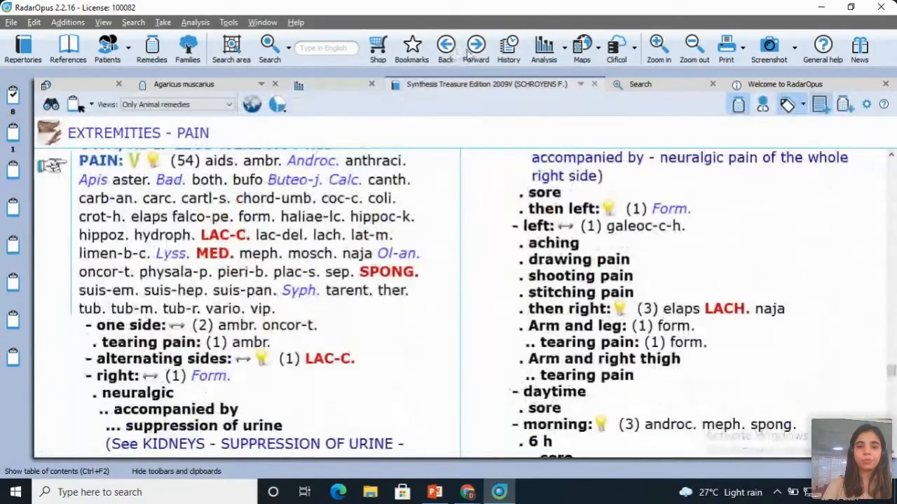
left_click(445, 46)
left_click(476, 45)
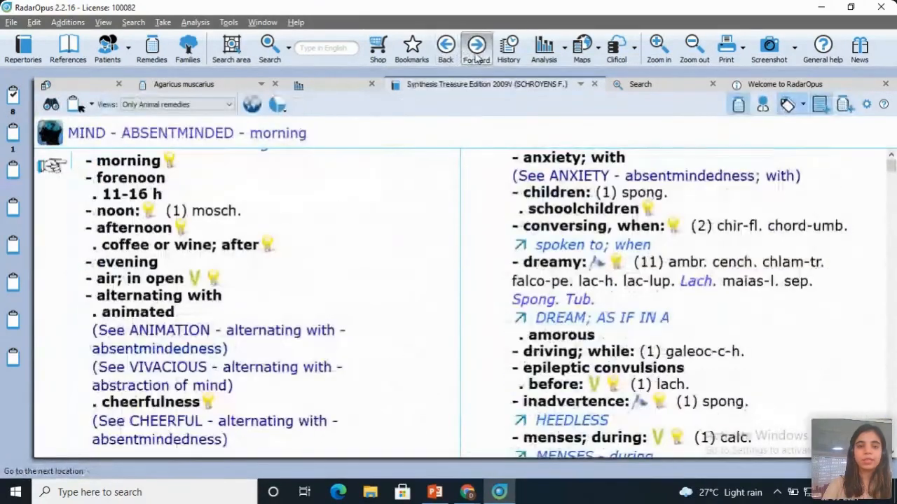